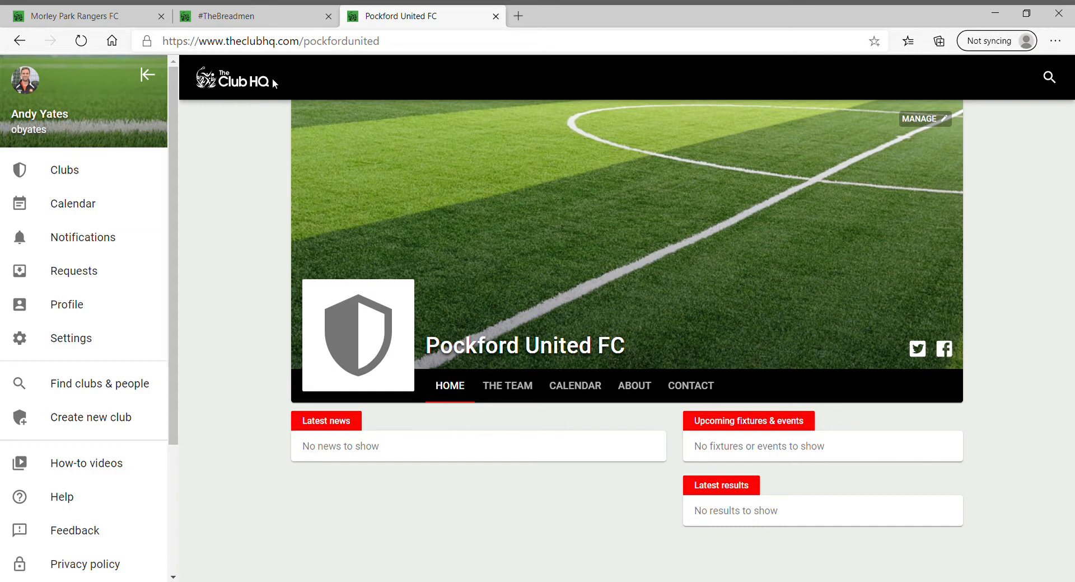
# Switch to the #TheBreadmen (White Horse FC) club page browser tab
pyautogui.click(265, 19)
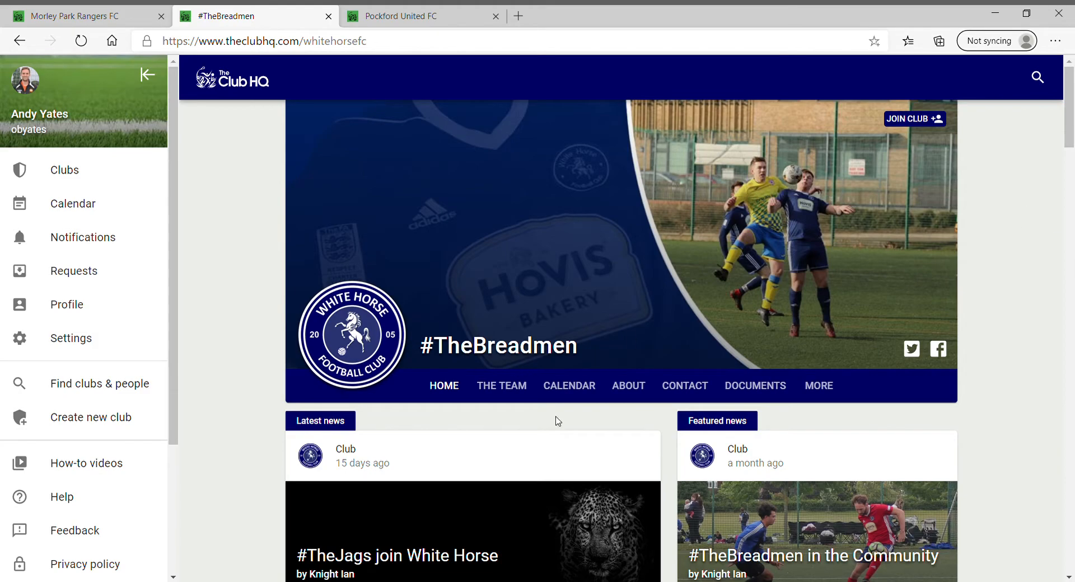
# Browse the #TheBreadmen news feed, then open the club's More section
pyautogui.scroll(-5, 558, 421)
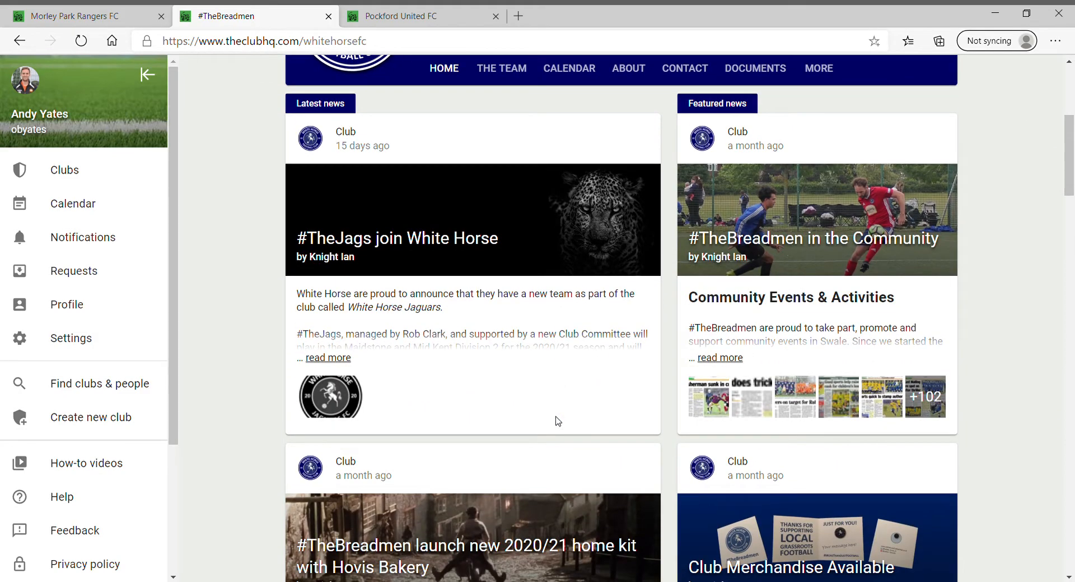
pyautogui.scroll(-10, 558, 421)
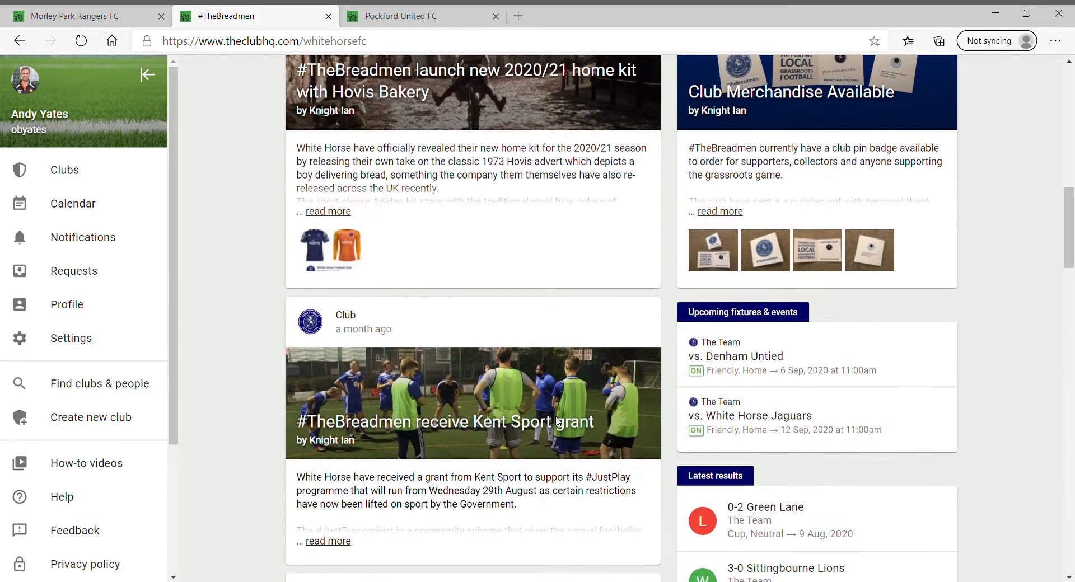
pyautogui.scroll(-7, 560, 422)
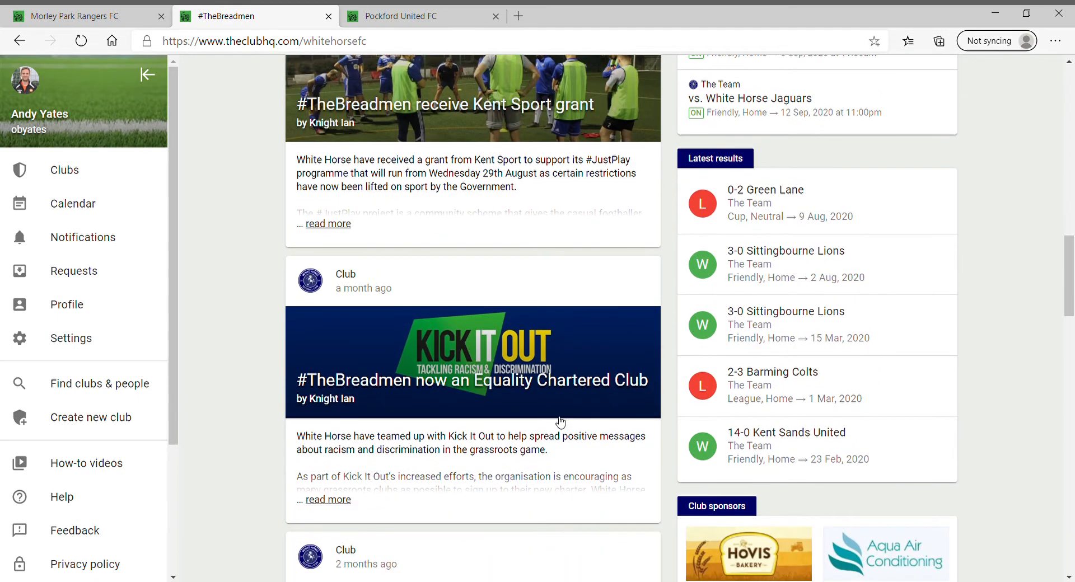
pyautogui.scroll(-3, 560, 422)
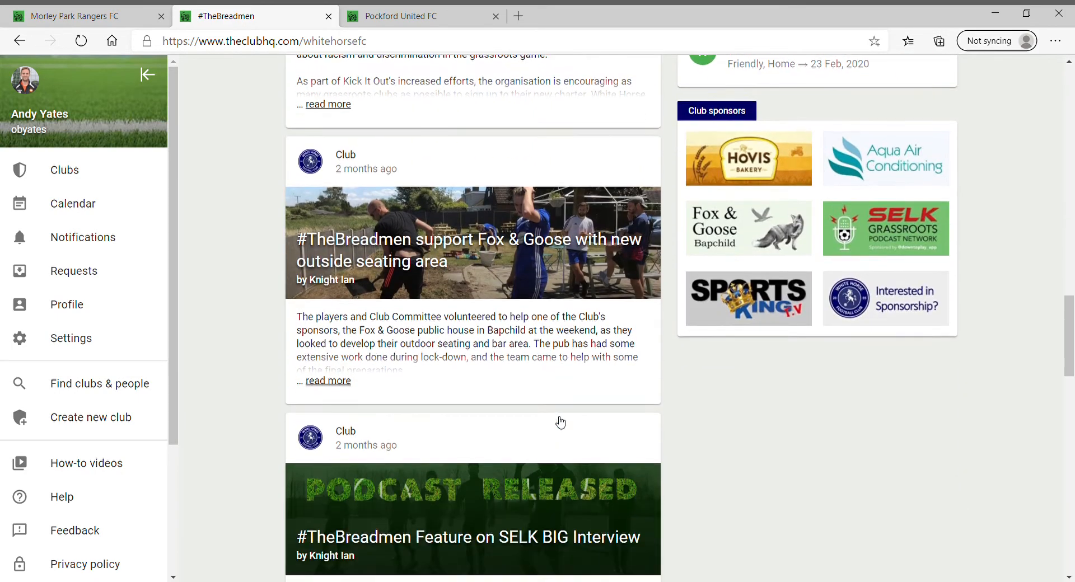
pyautogui.scroll(-7, 558, 421)
pyautogui.scroll(18, 560, 422)
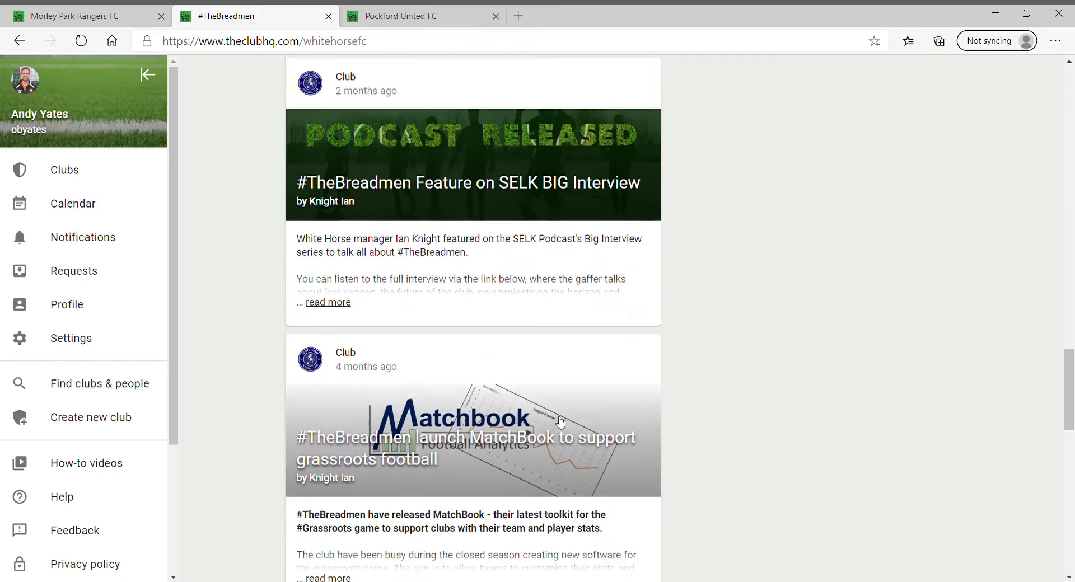
pyautogui.scroll(10, 560, 422)
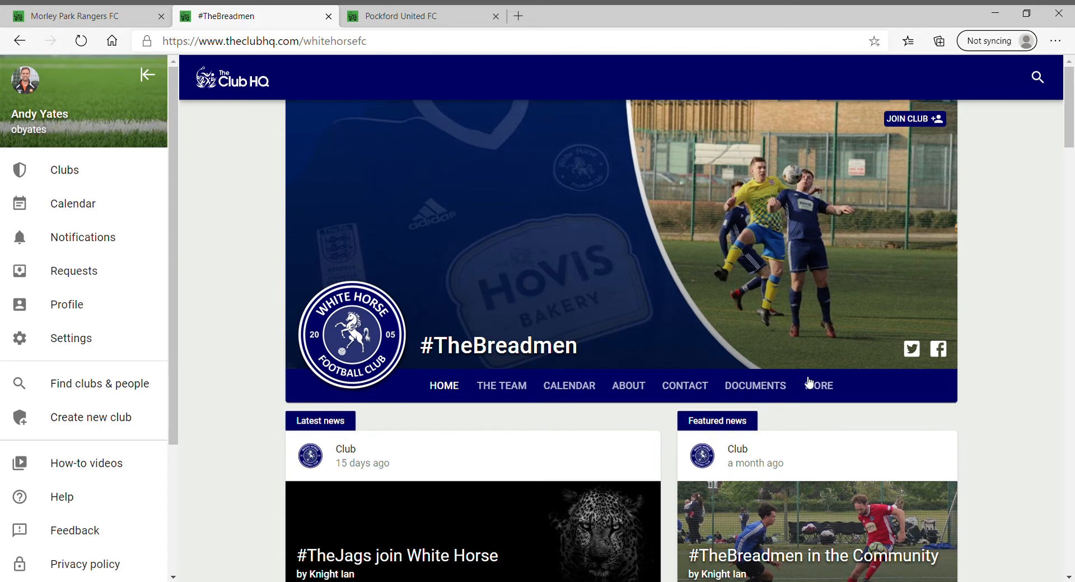
pyautogui.click(825, 387)
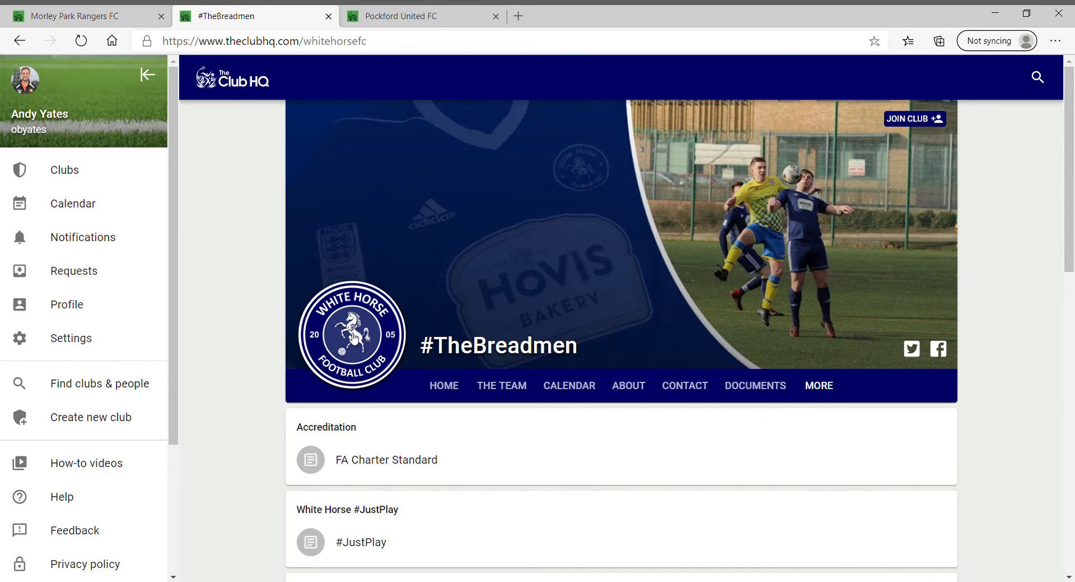
# Switch to the Morley Park Rangers FC club page browser tab
pyautogui.click(126, 21)
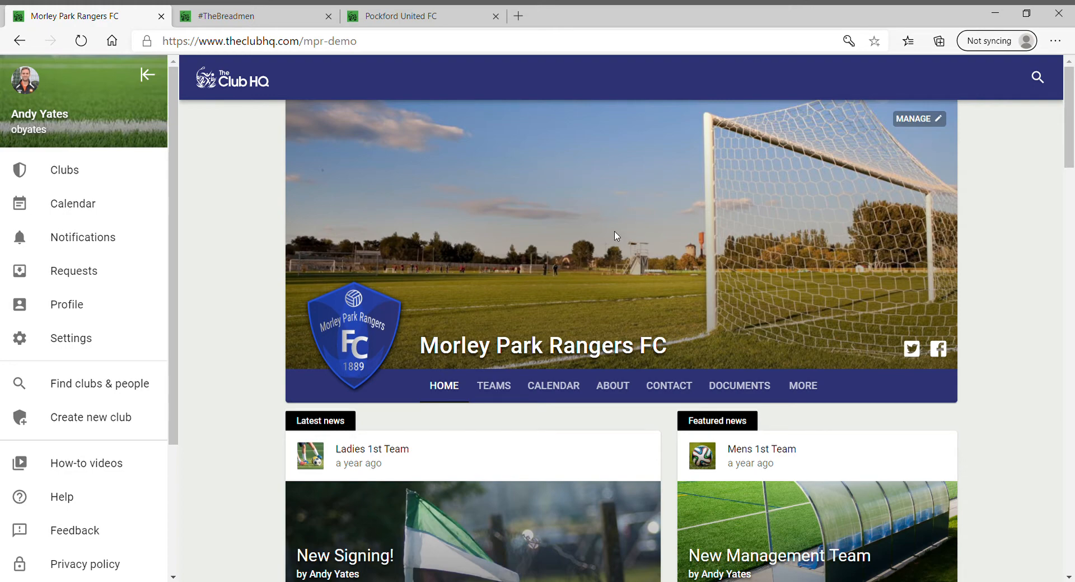
# Open Morley Park Rangers FC's admin settings and scroll through them
pyautogui.click(918, 122)
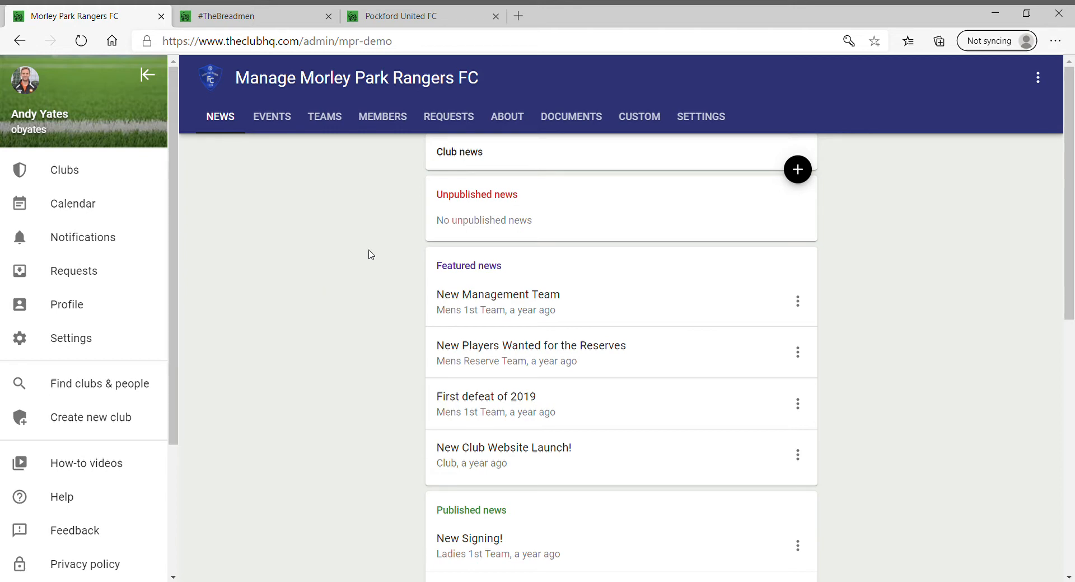
pyautogui.click(710, 119)
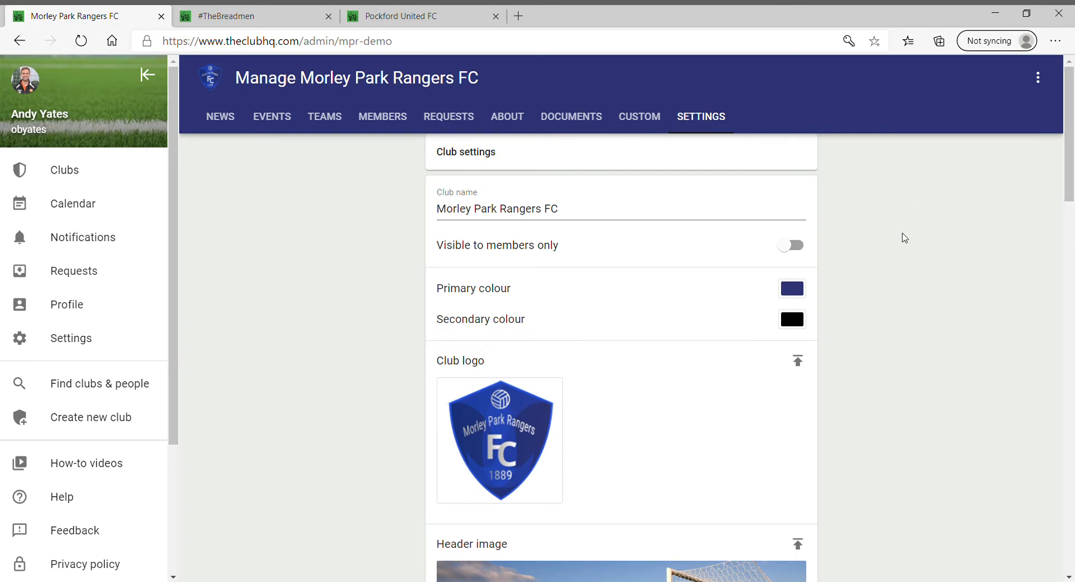
pyautogui.scroll(-1, 1072, 182)
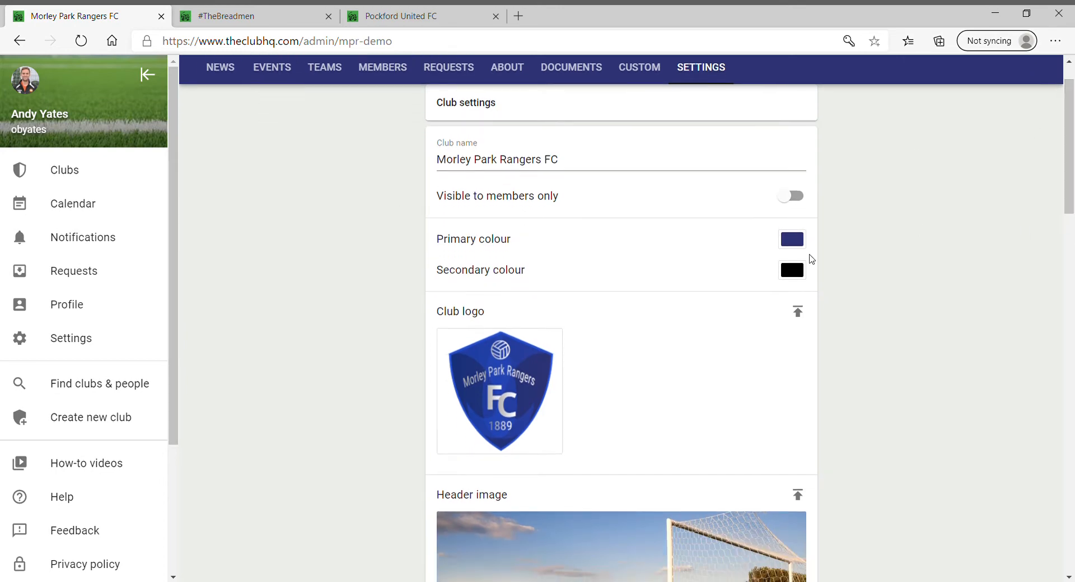
pyautogui.scroll(-1, 1071, 202)
pyautogui.scroll(-1, 1072, 203)
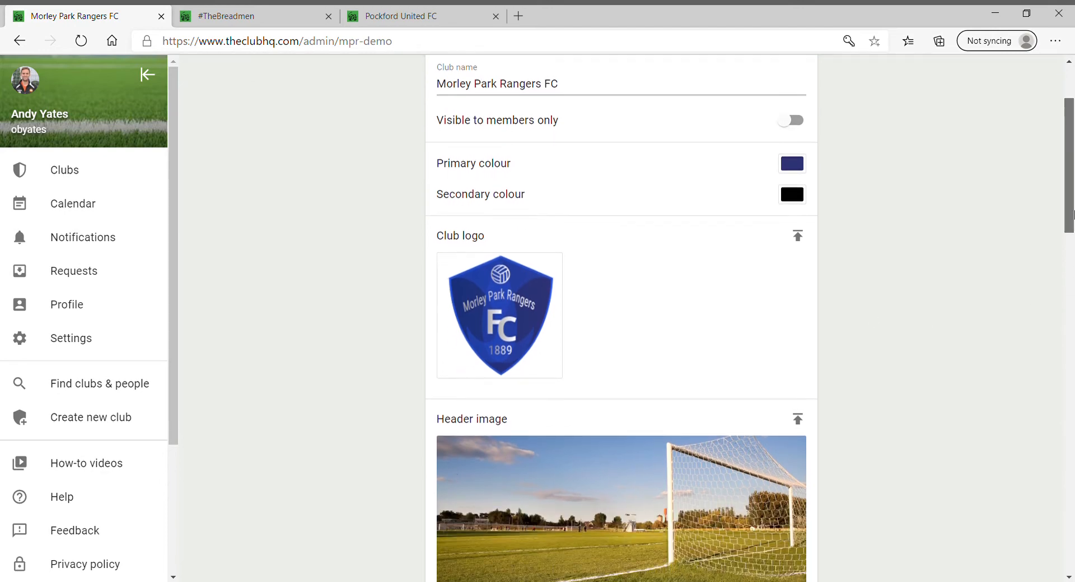
pyautogui.moveTo(1073, 213); pyautogui.dragTo(1073, 234)
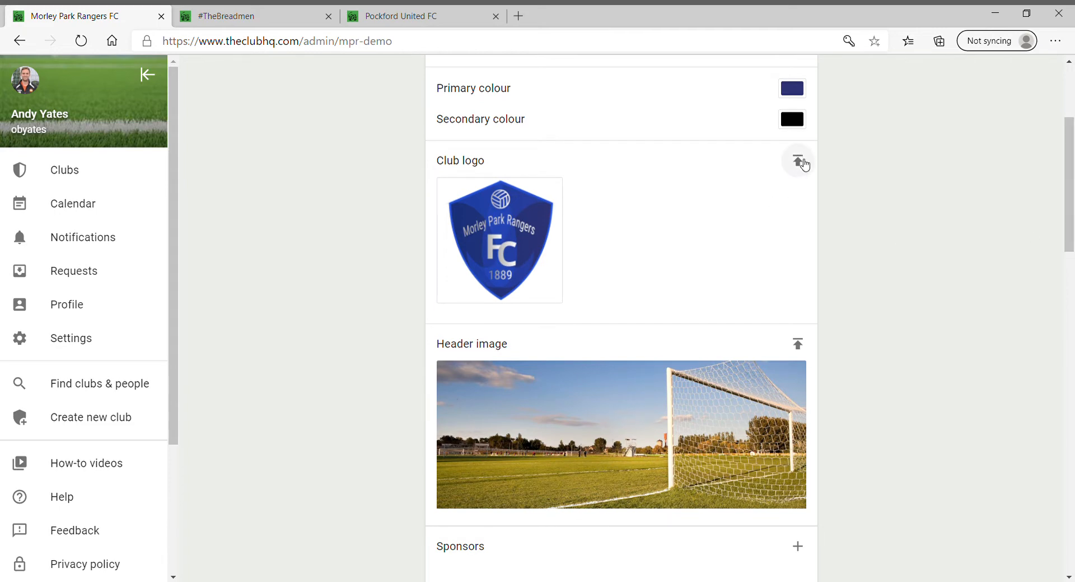
# Start a club logo upload, cancel it without choosing a file, and review the remaining settings
pyautogui.click(797, 161)
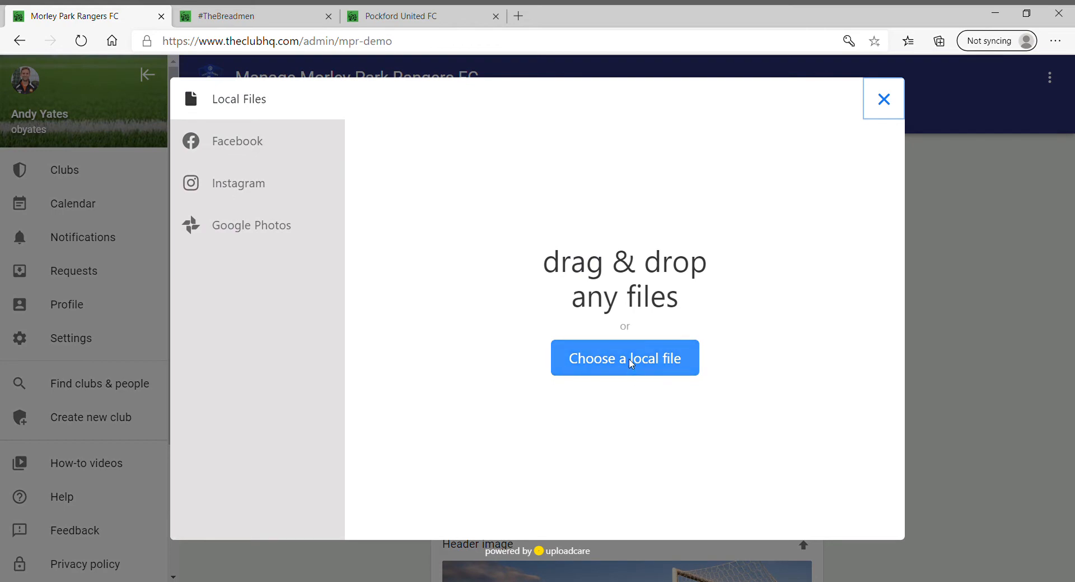
pyautogui.click(876, 110)
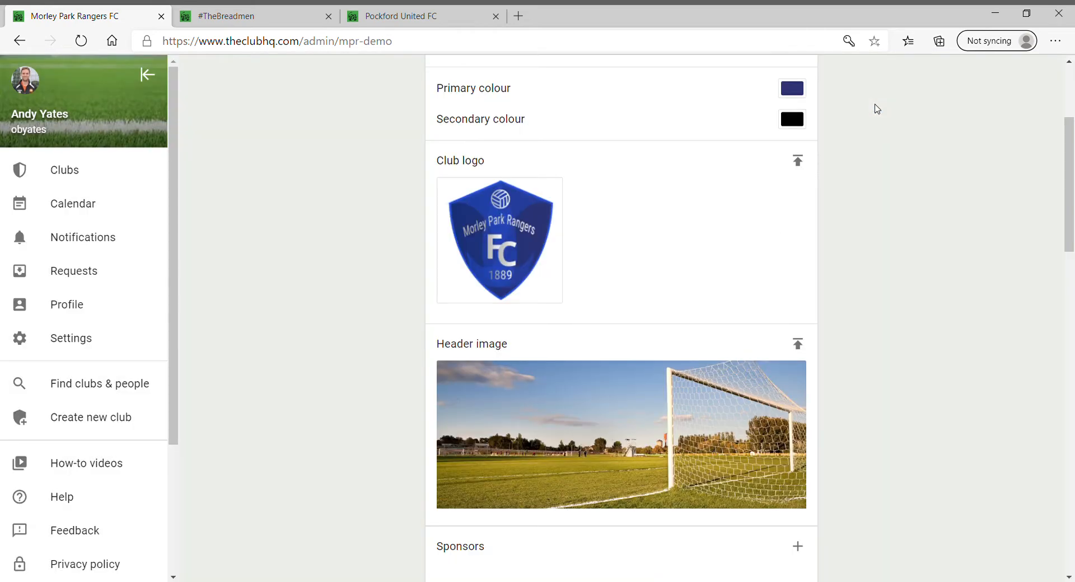
pyautogui.scroll(-4, 853, 380)
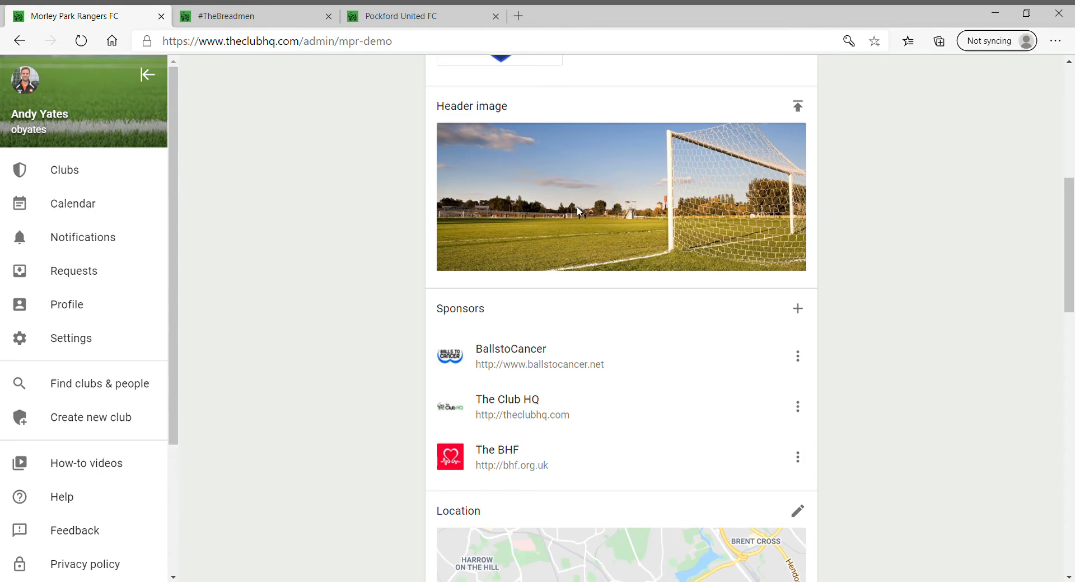
pyautogui.scroll(-1, 580, 211)
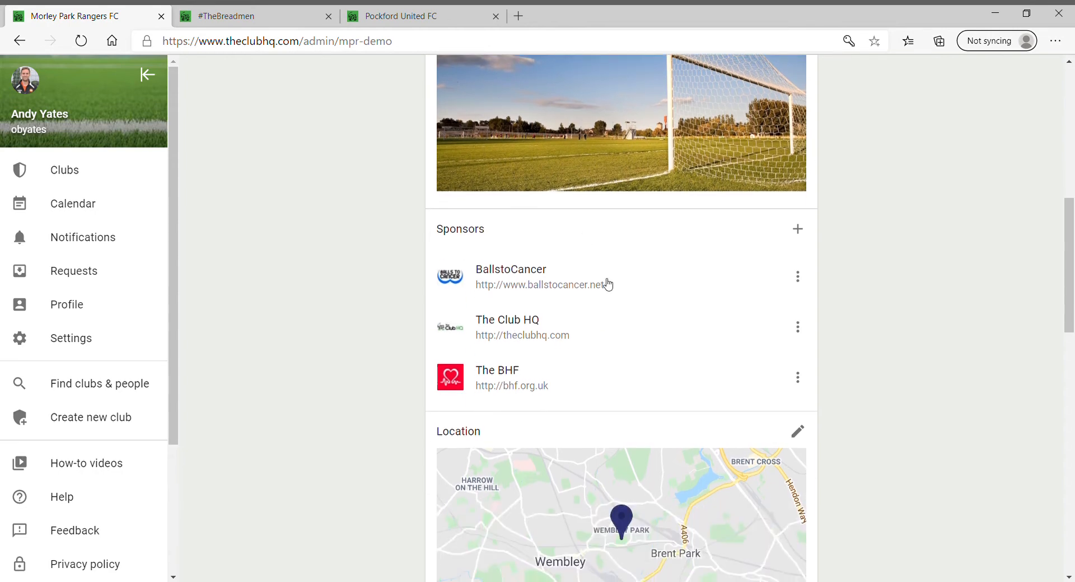
pyautogui.click(803, 232)
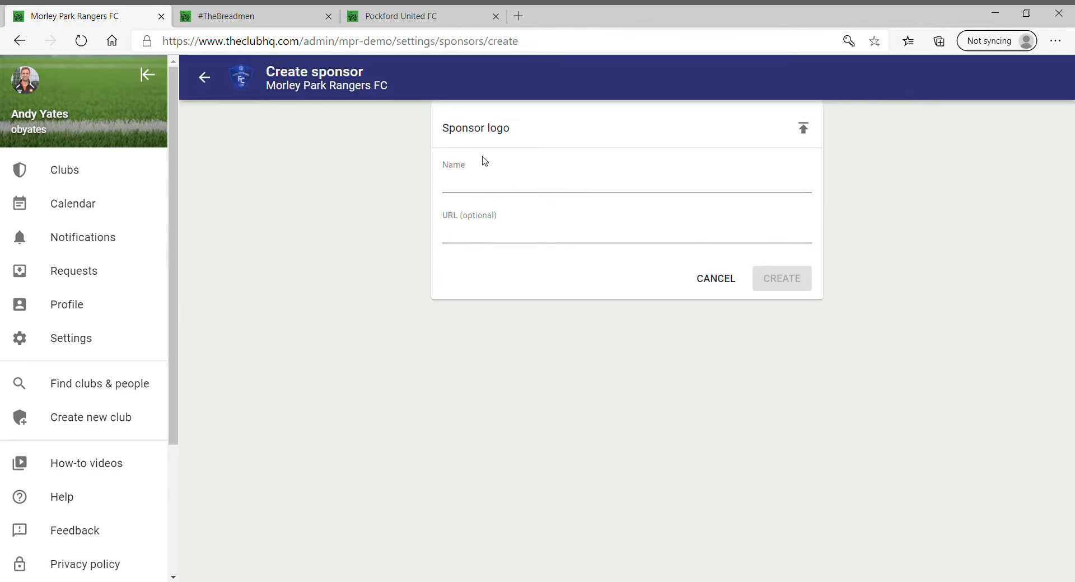
pyautogui.click(715, 280)
pyautogui.scroll(-12, 778, 437)
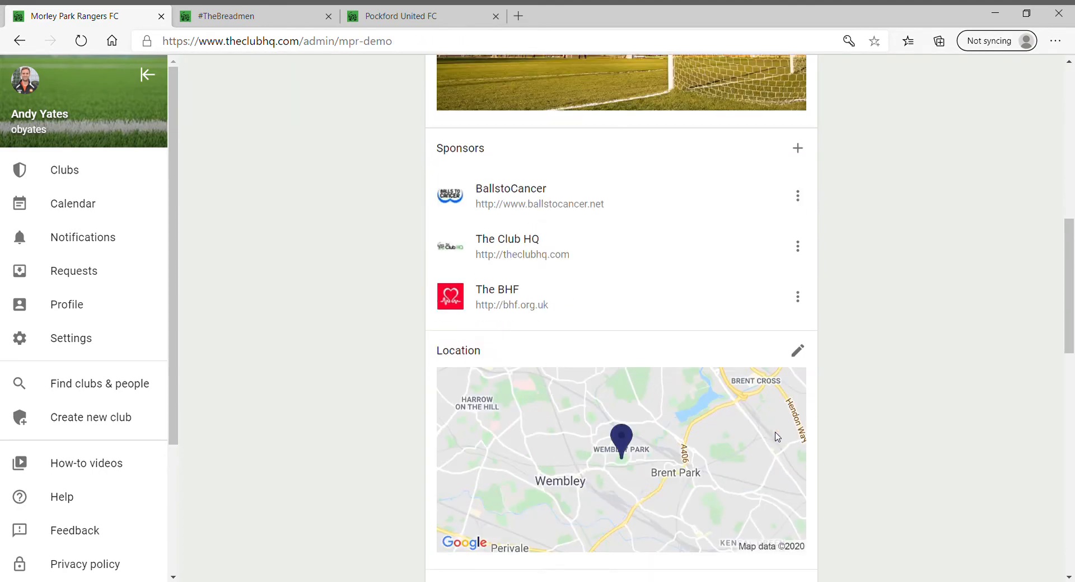
pyautogui.scroll(-7, 582, 440)
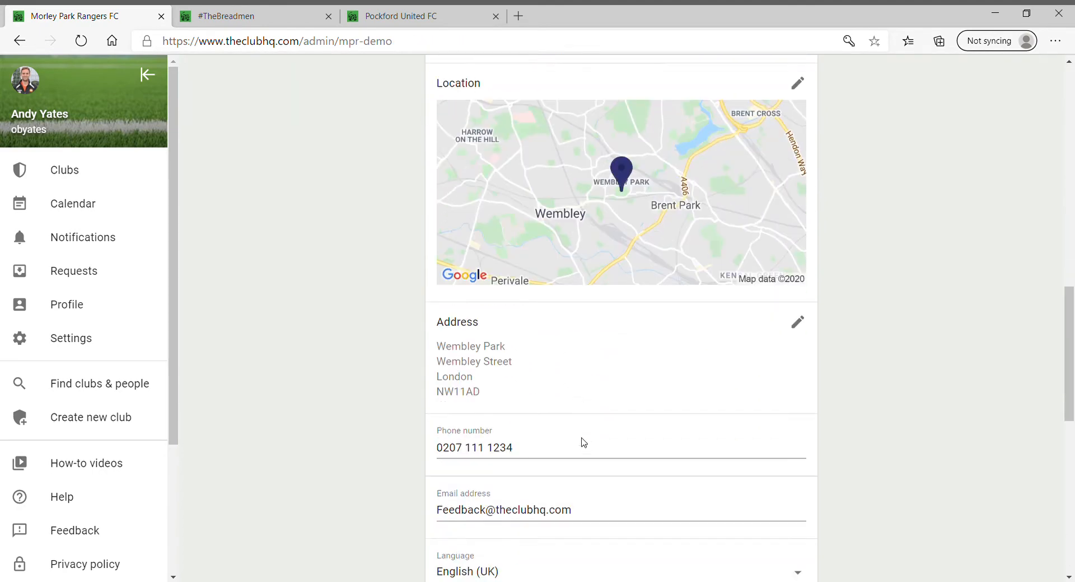
pyautogui.scroll(-3, 504, 355)
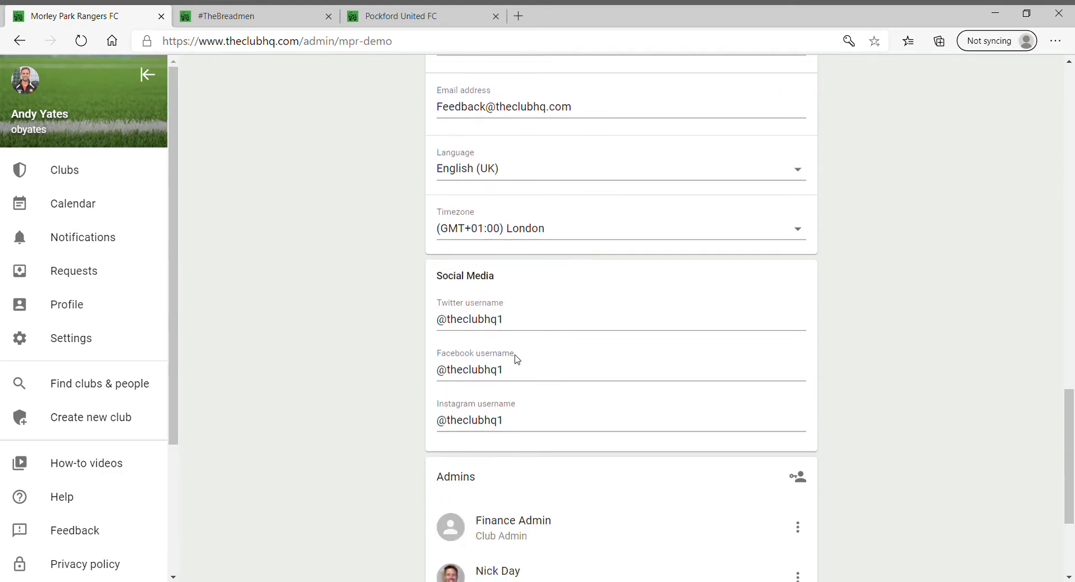
pyautogui.scroll(-3, 460, 356)
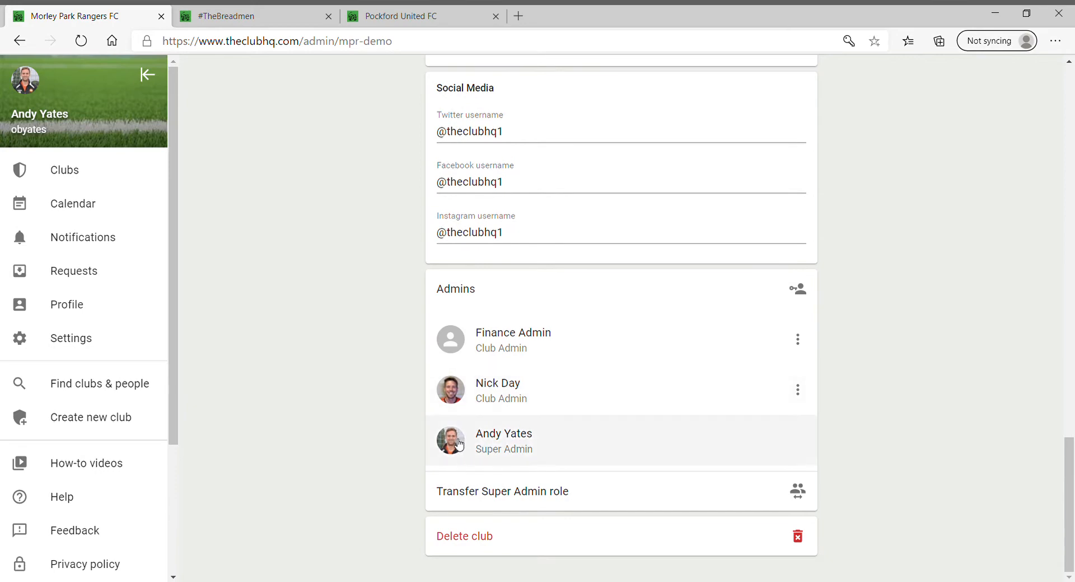
pyautogui.scroll(14, 451, 413)
pyautogui.scroll(10, 458, 397)
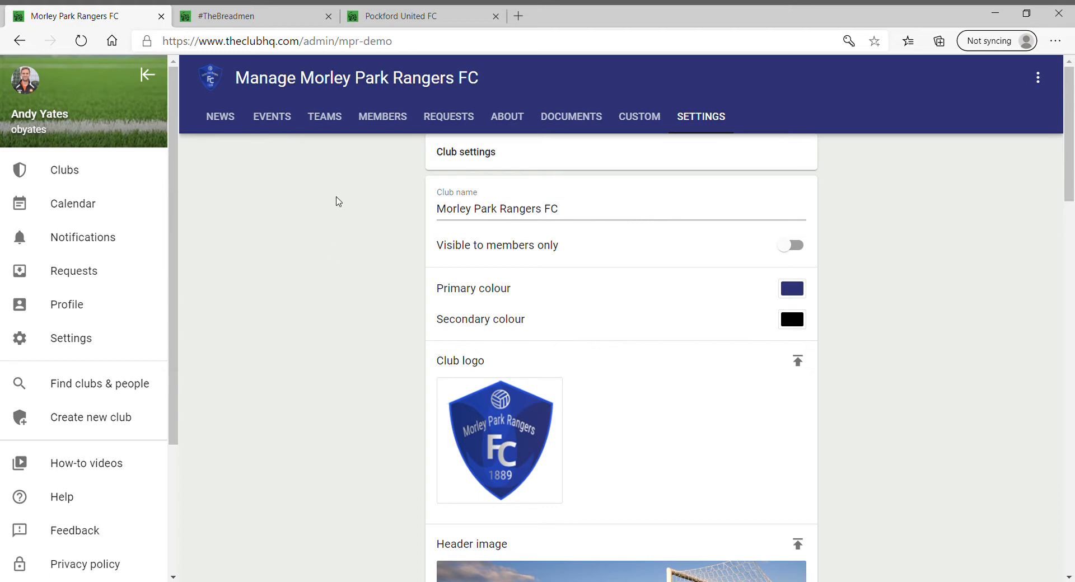
# Start a new team, view the Team category options, then back out without adding one
pyautogui.click(332, 120)
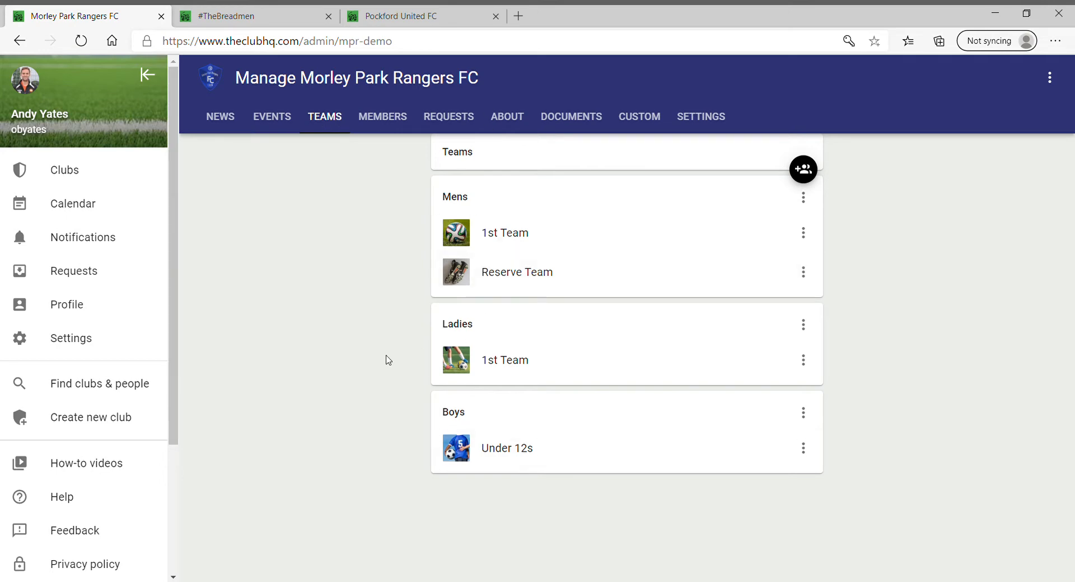
pyautogui.click(805, 170)
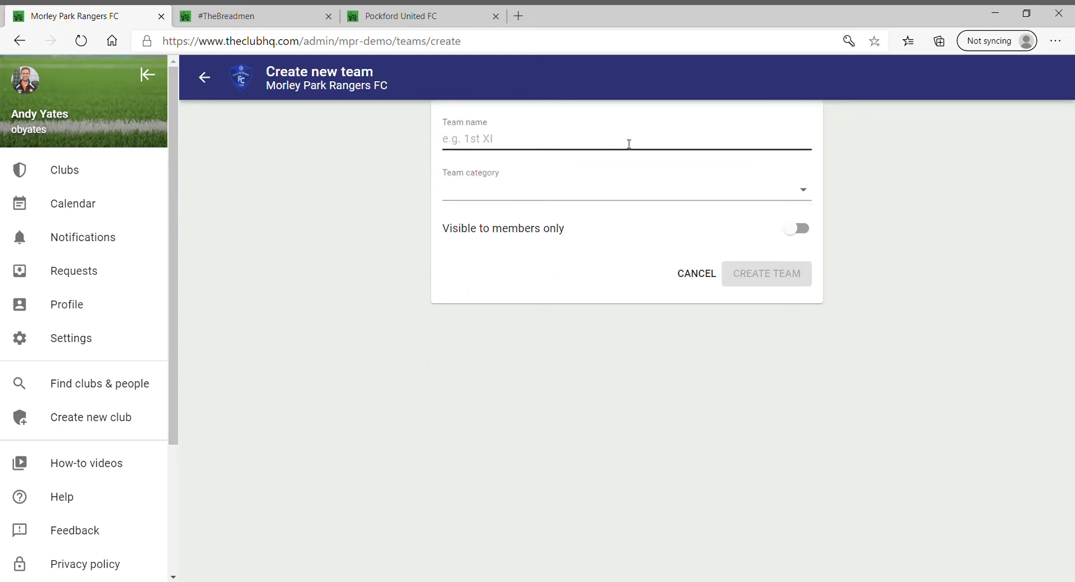
pyautogui.click(804, 192)
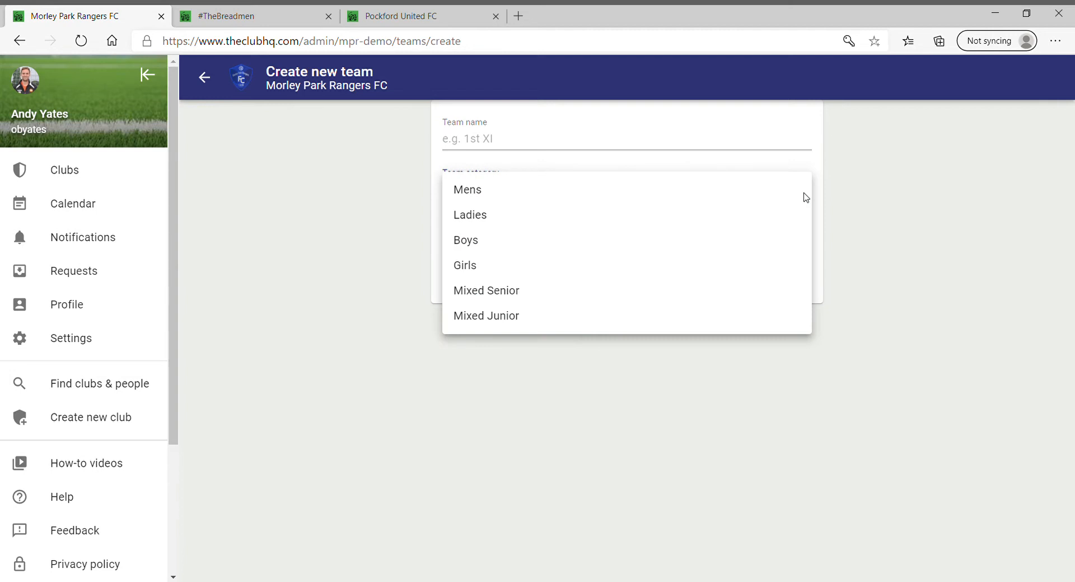
pyautogui.click(923, 221)
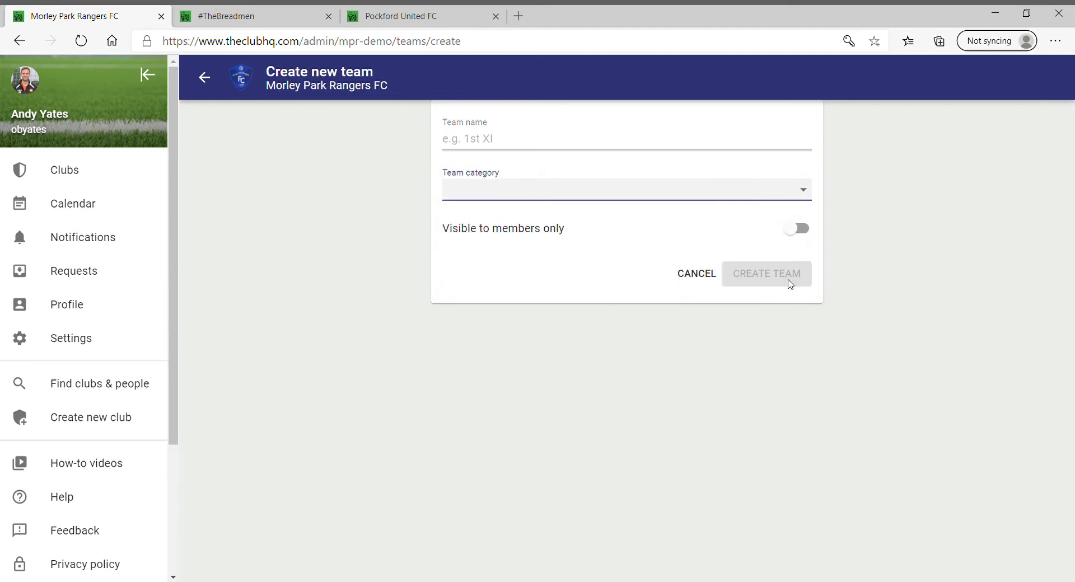
pyautogui.click(205, 78)
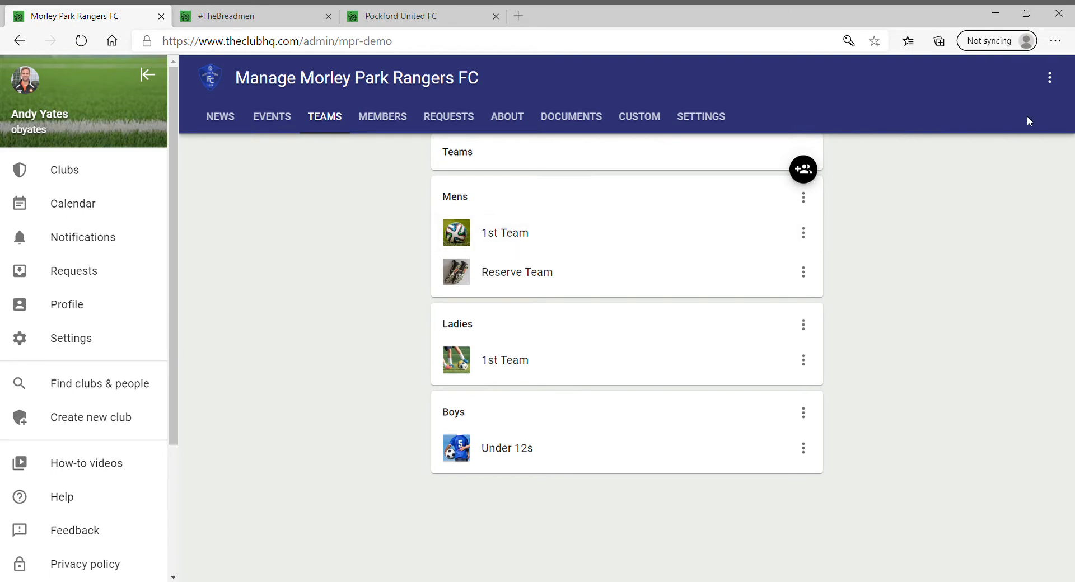
# From the club's public site teams list, open the Mens 1st Team page and browse its news
pyautogui.click(1050, 77)
pyautogui.click(1020, 84)
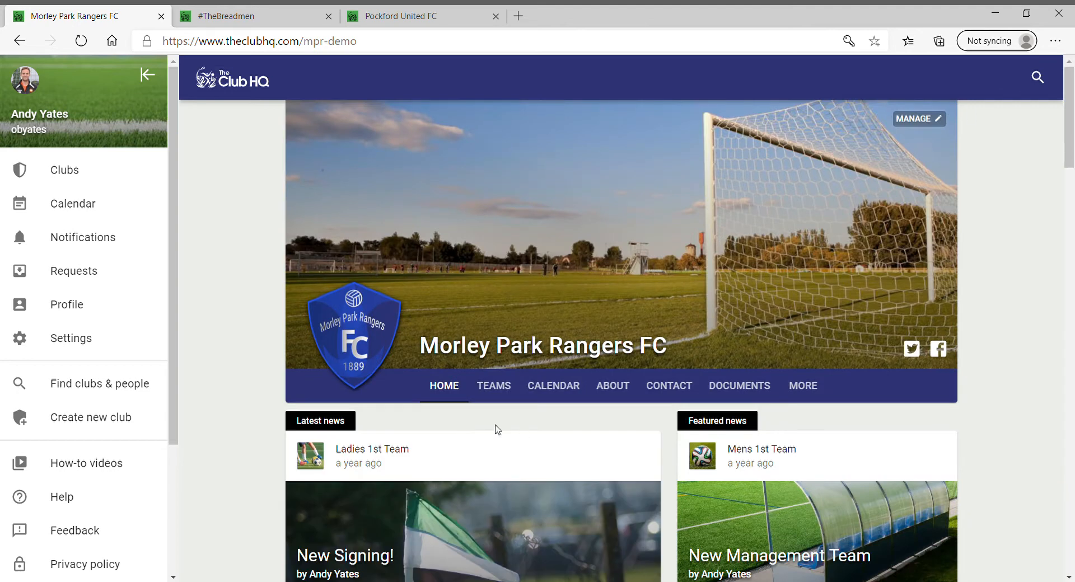
pyautogui.click(490, 396)
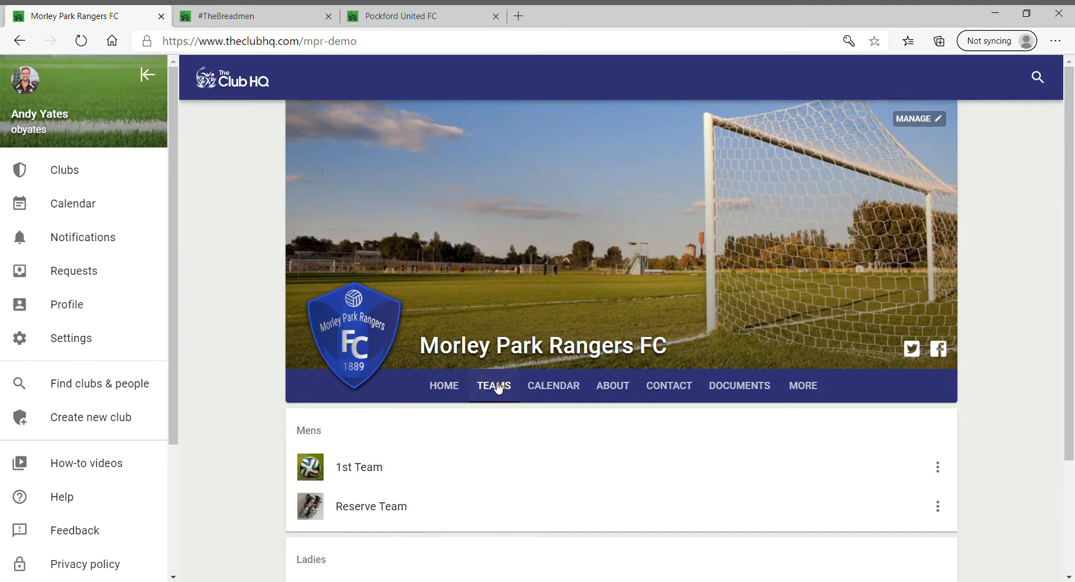
pyautogui.scroll(-3, 496, 384)
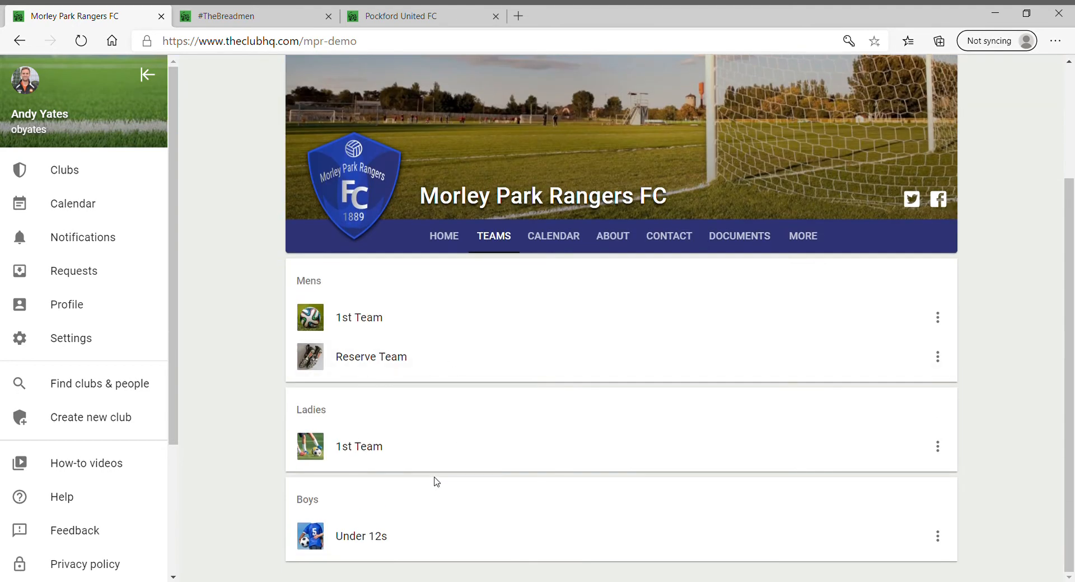
pyautogui.click(354, 321)
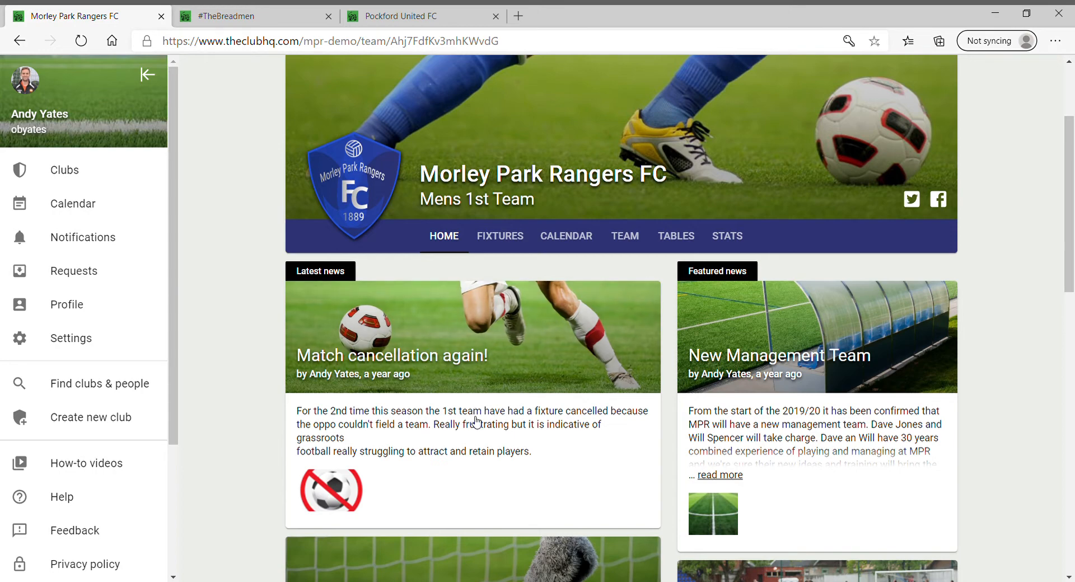
pyautogui.scroll(2, 477, 424)
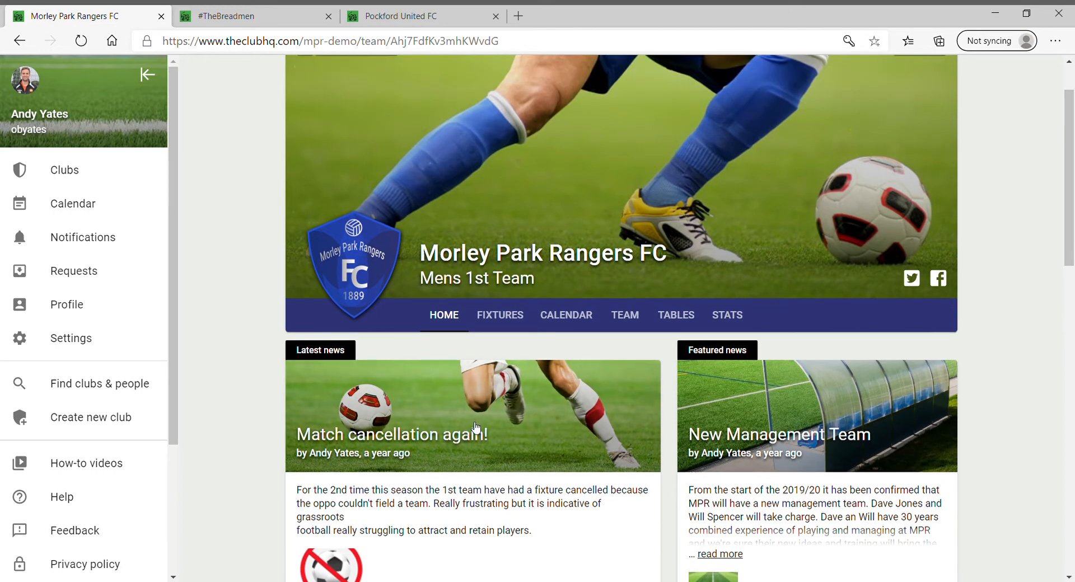
pyautogui.scroll(-4, 477, 424)
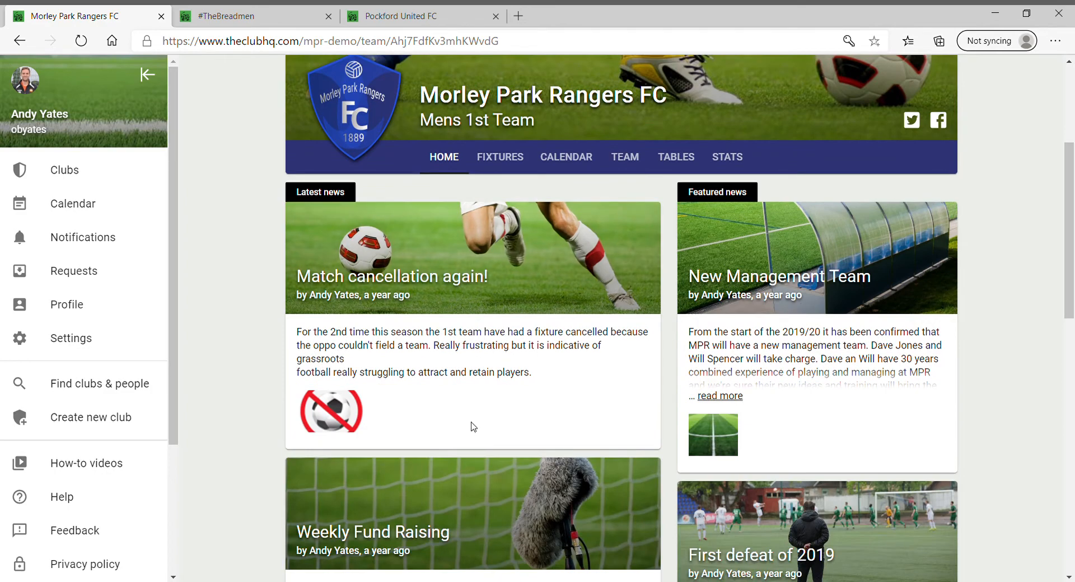
pyautogui.scroll(-12, 464, 452)
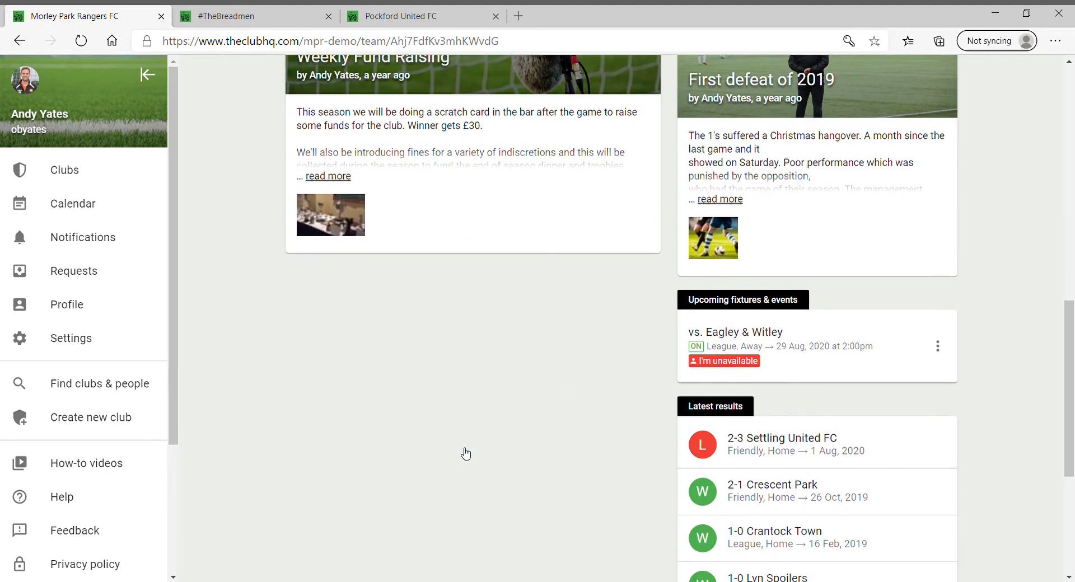
pyautogui.scroll(18, 465, 454)
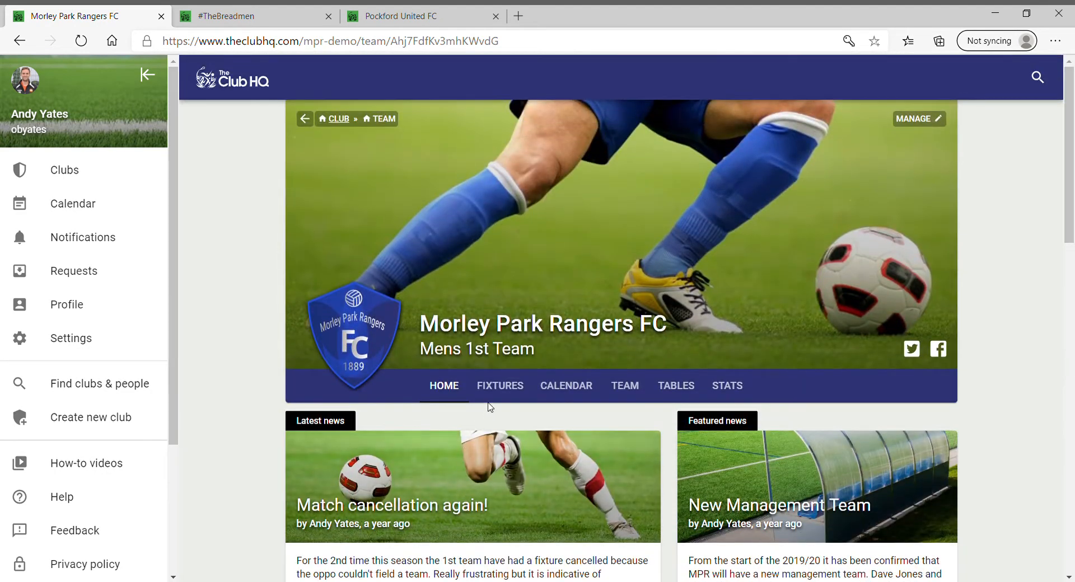
# Browse the Mens 1st Team squad of staff, goalkeepers and defenders, then return to the club
pyautogui.click(636, 387)
pyautogui.scroll(-15, 511, 476)
pyautogui.scroll(10, 513, 476)
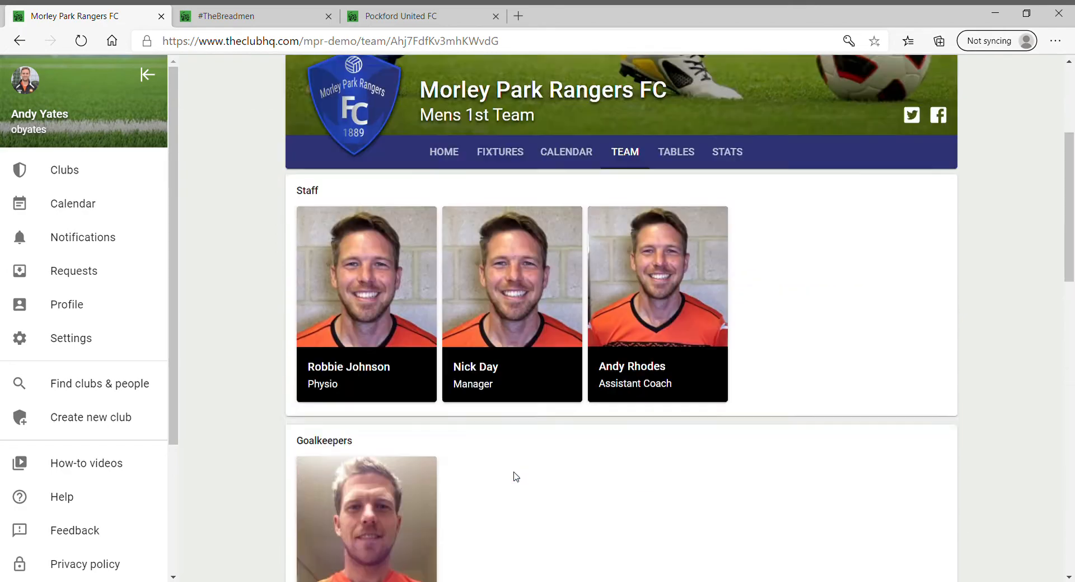
pyautogui.scroll(4, 515, 476)
pyautogui.scroll(-7, 560, 459)
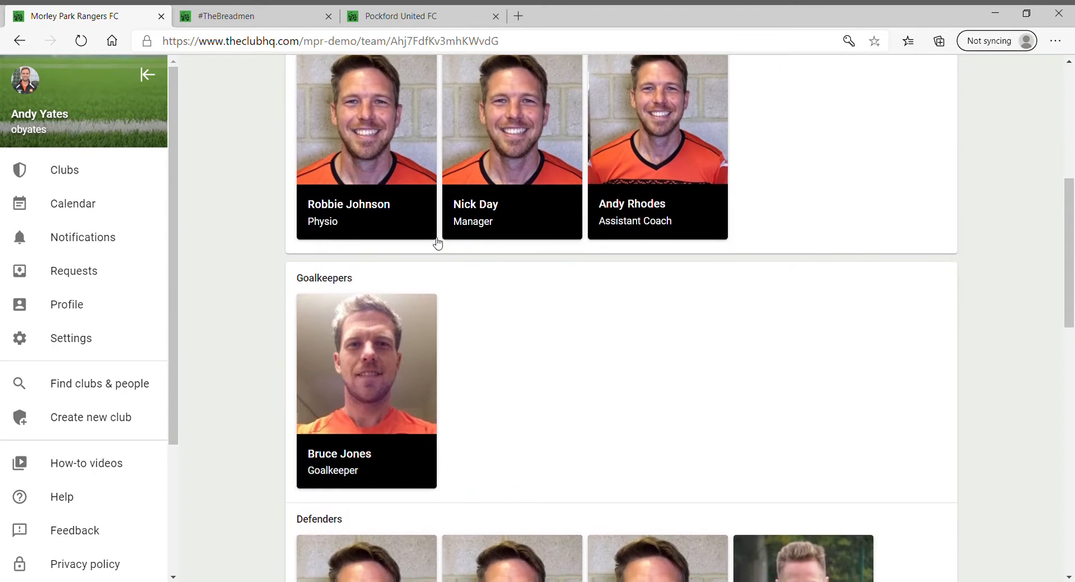
pyautogui.scroll(6, 686, 392)
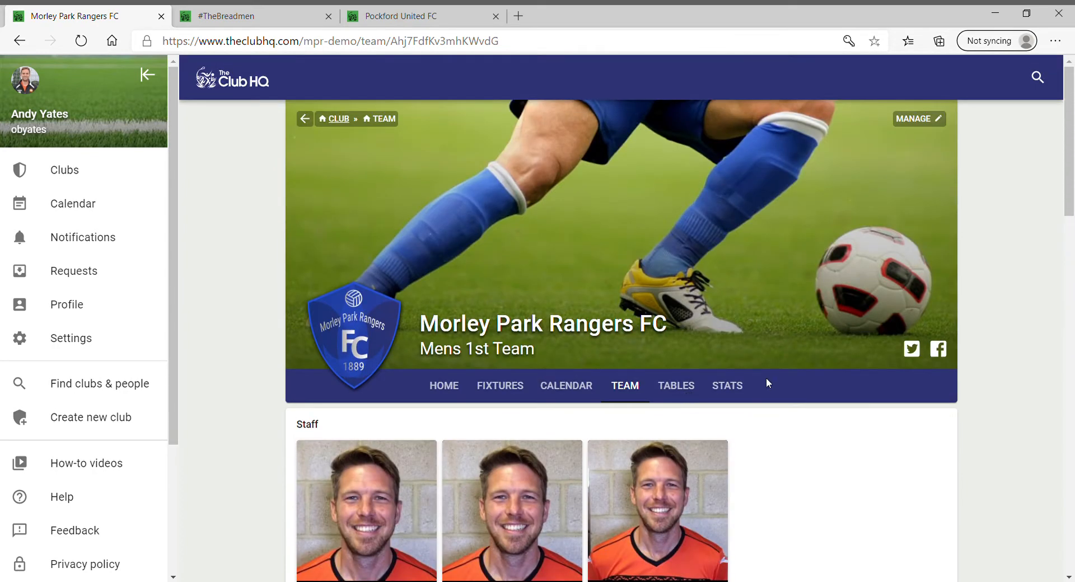
pyautogui.click(336, 119)
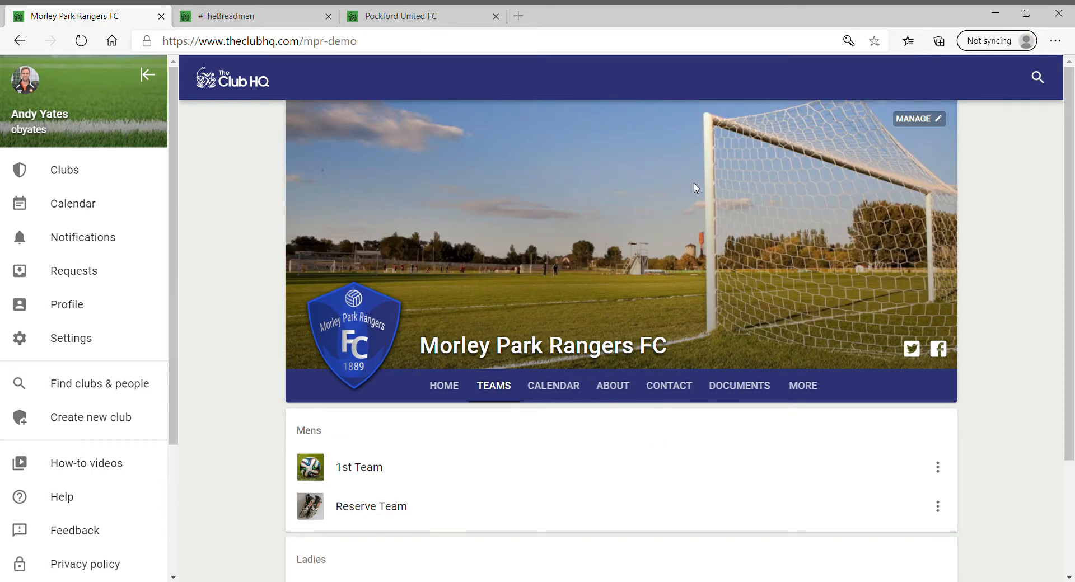
# Go to the club admin's News list and start a new news story
pyautogui.click(918, 120)
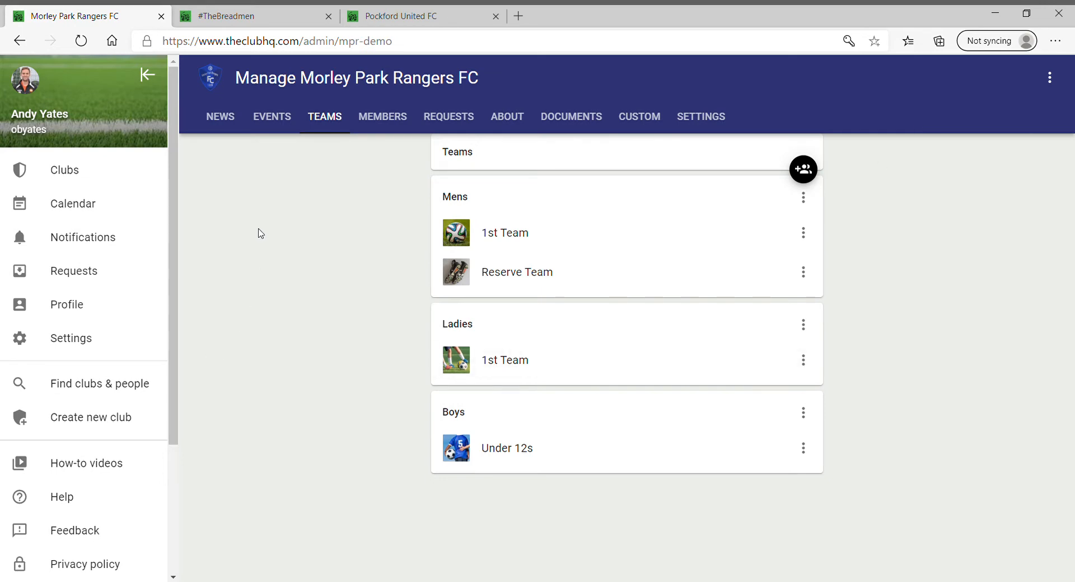
pyautogui.click(225, 116)
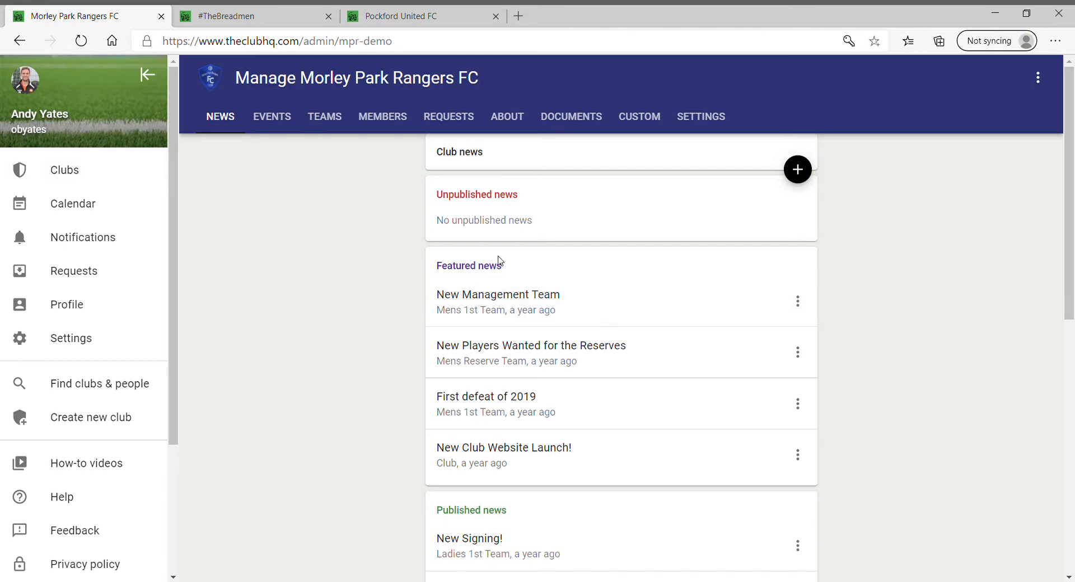
pyautogui.click(806, 171)
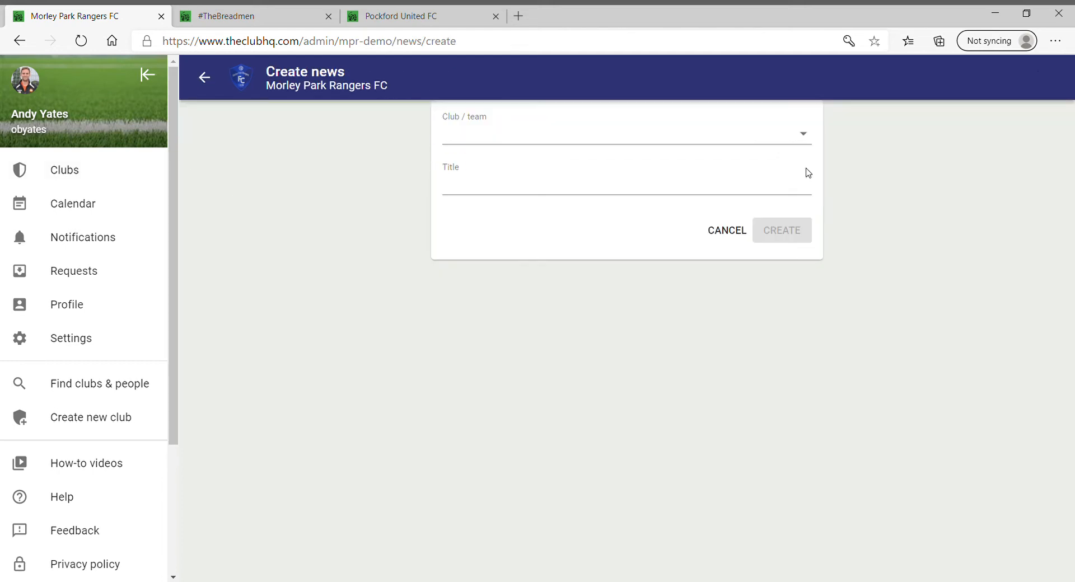
# Create a Club-wide news story titled 'Manager Change'
pyautogui.click(791, 134)
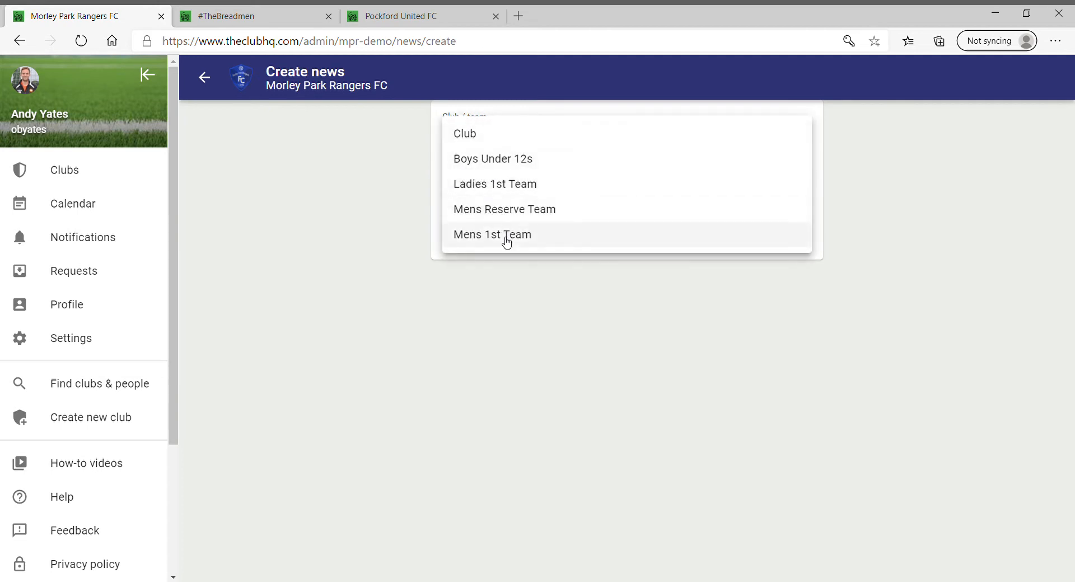
pyautogui.click(476, 136)
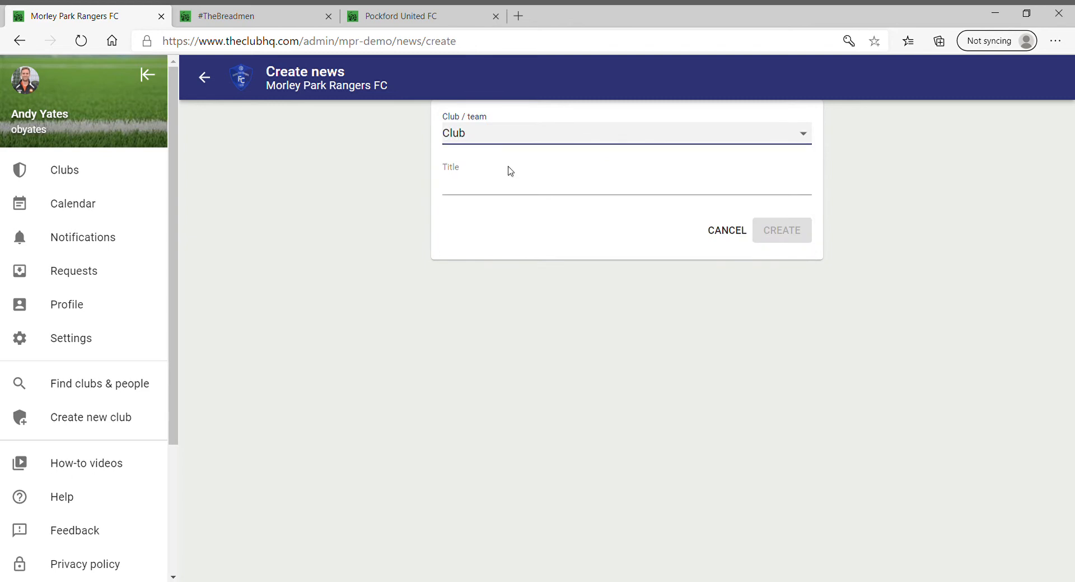
pyautogui.click(524, 183)
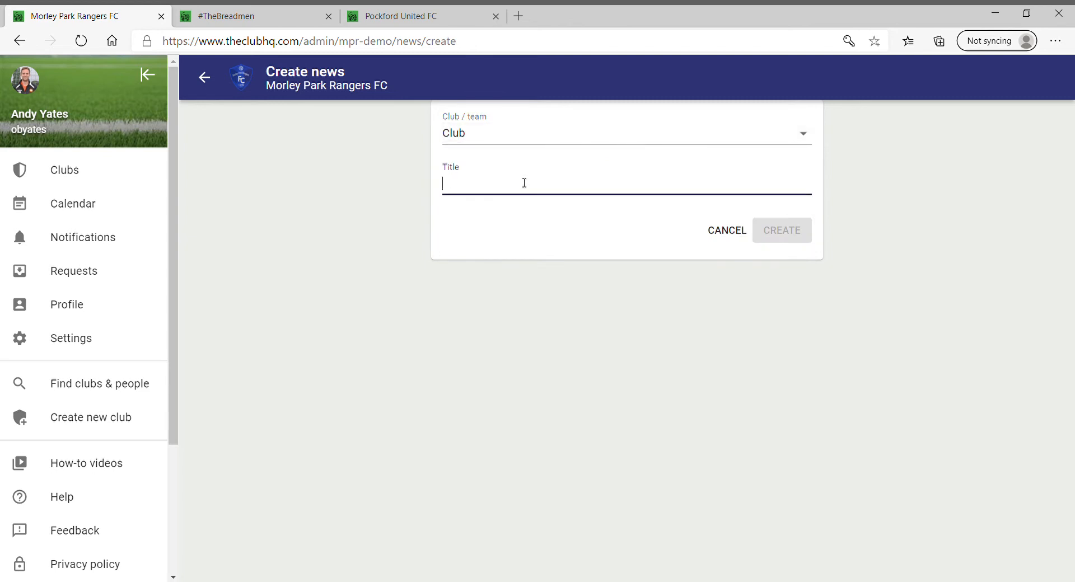
pyautogui.write('Manager')
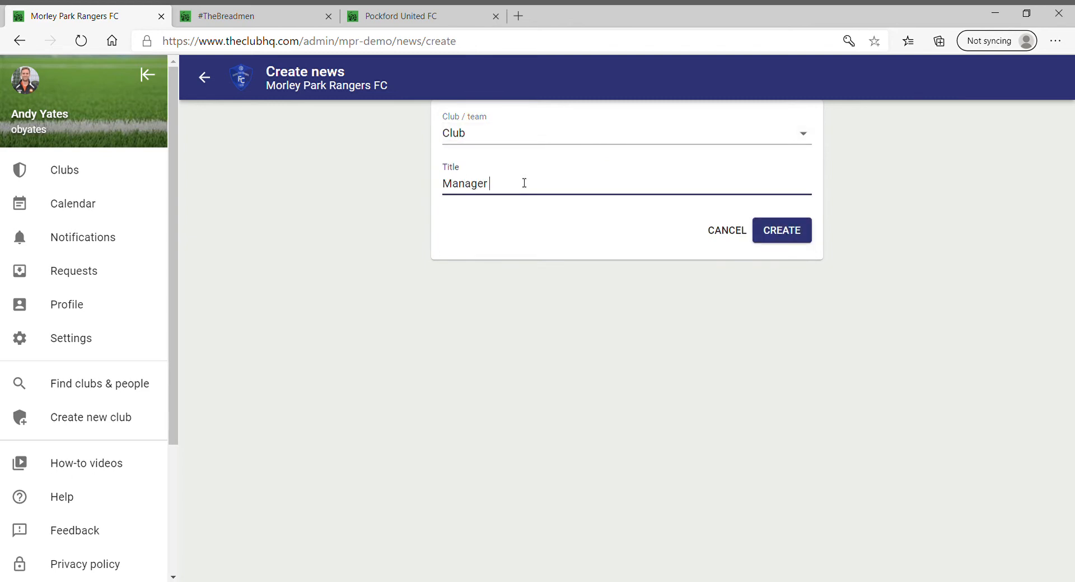
pyautogui.write(' Change')
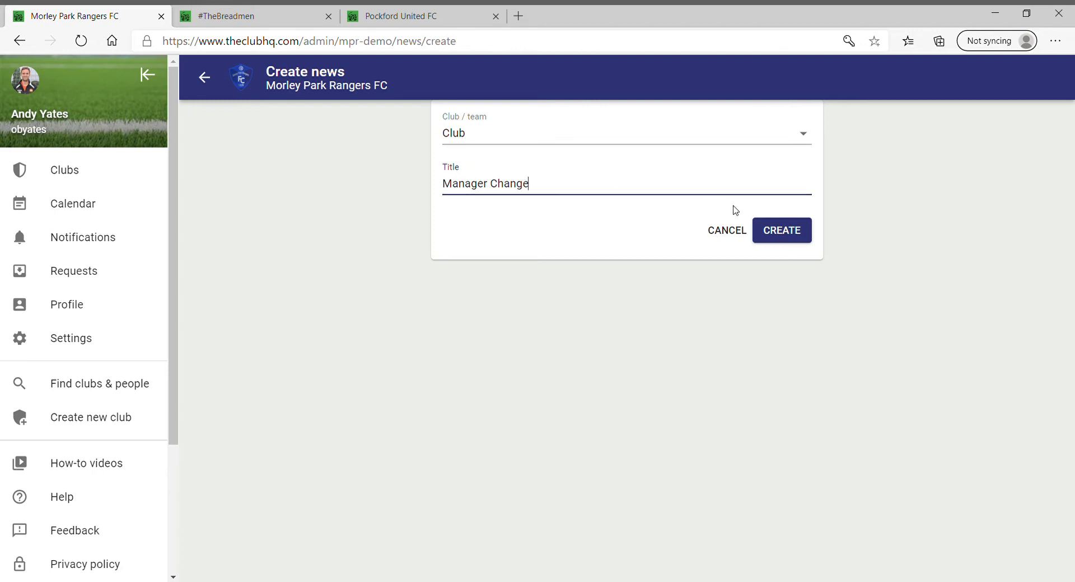
pyautogui.click(802, 233)
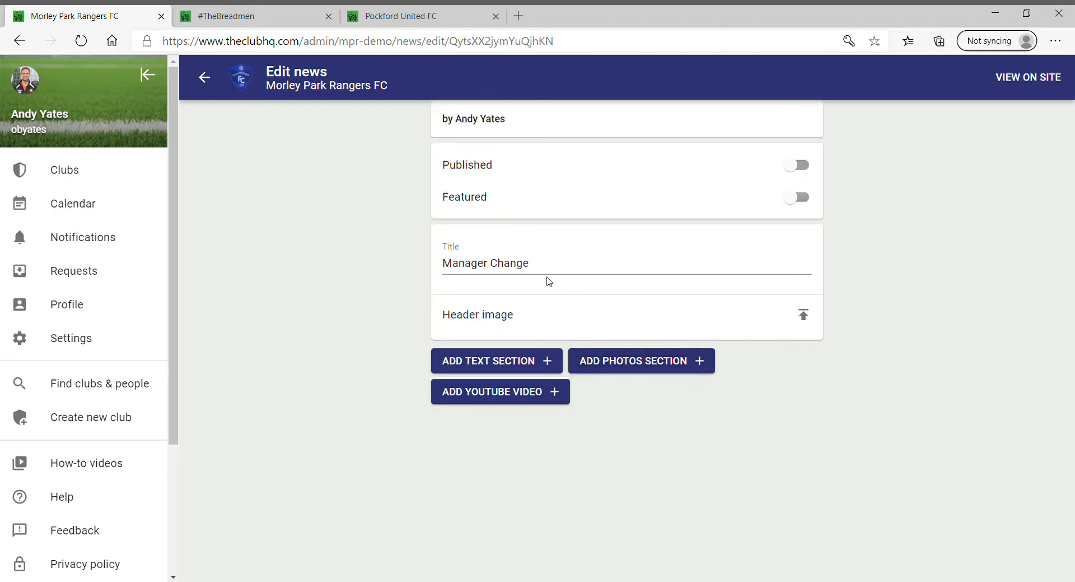
# Upload IMG-1247.JPG as the story's header image, cropping it 5:2 around the team group
pyautogui.click(805, 317)
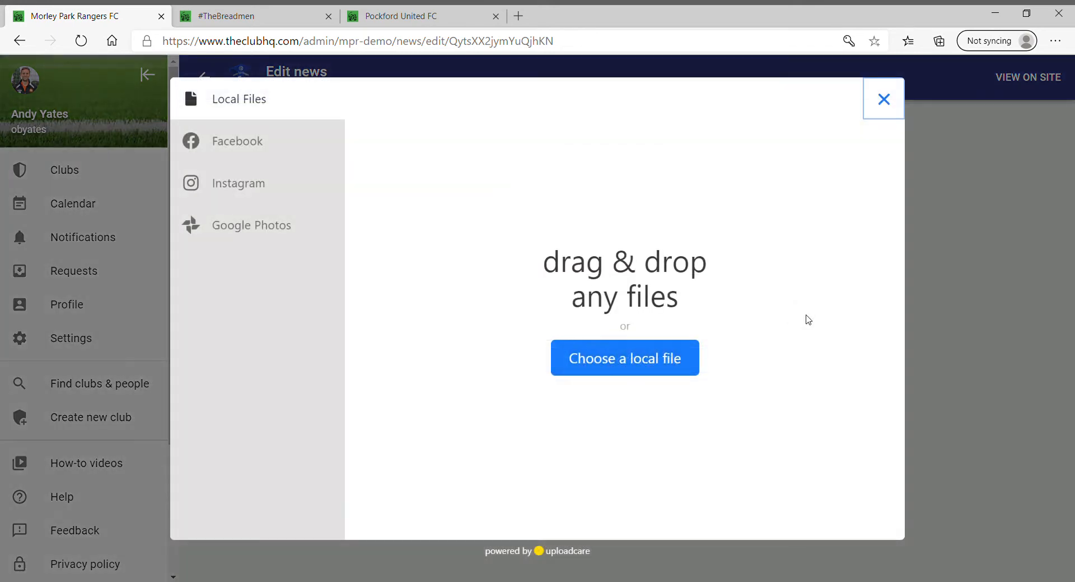
pyautogui.click(600, 362)
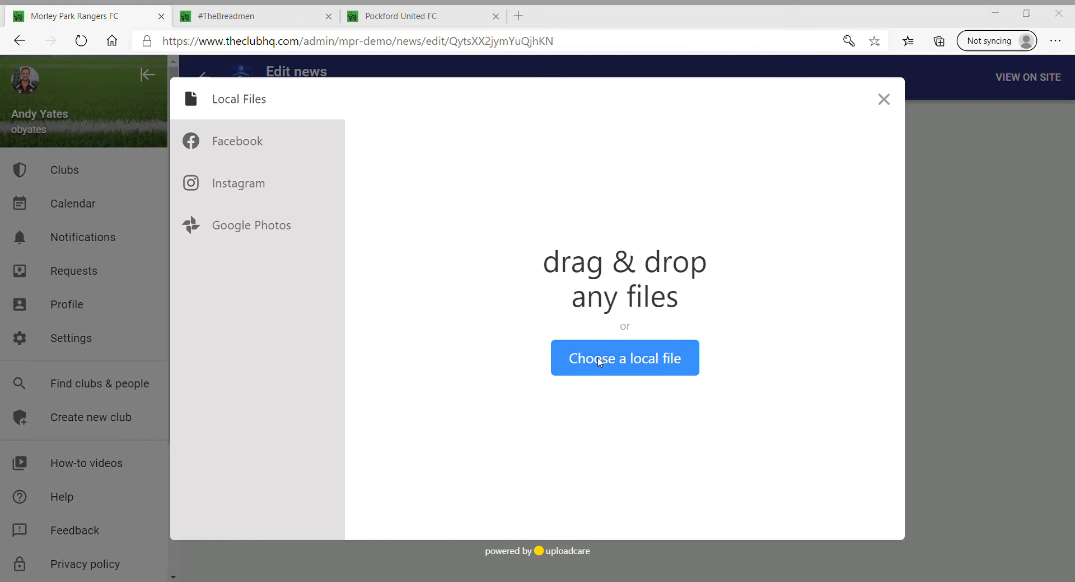
pyautogui.doubleClick(414, 317)
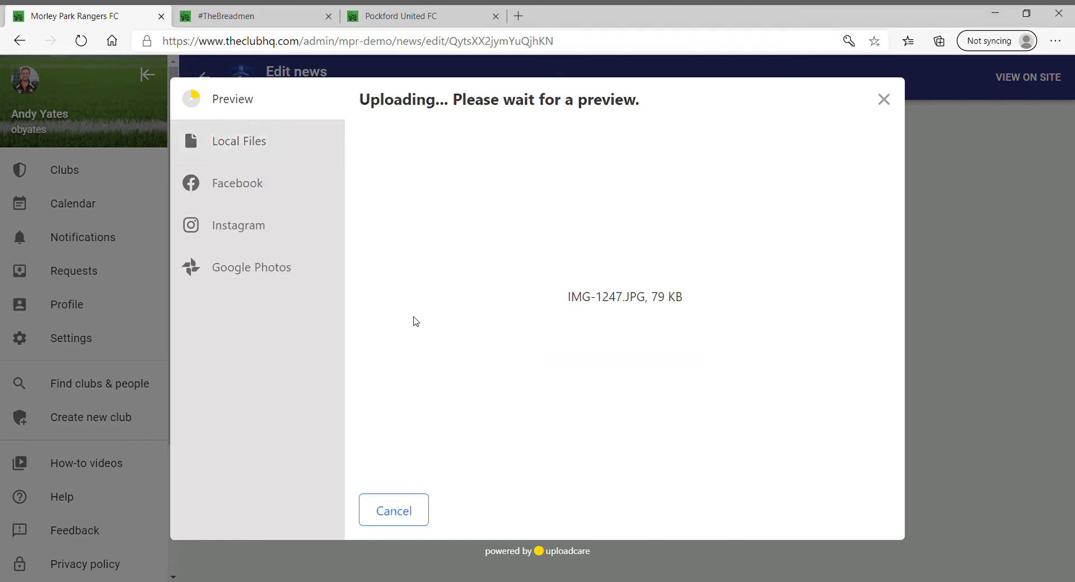
pyautogui.moveTo(851, 205); pyautogui.dragTo(766, 241)
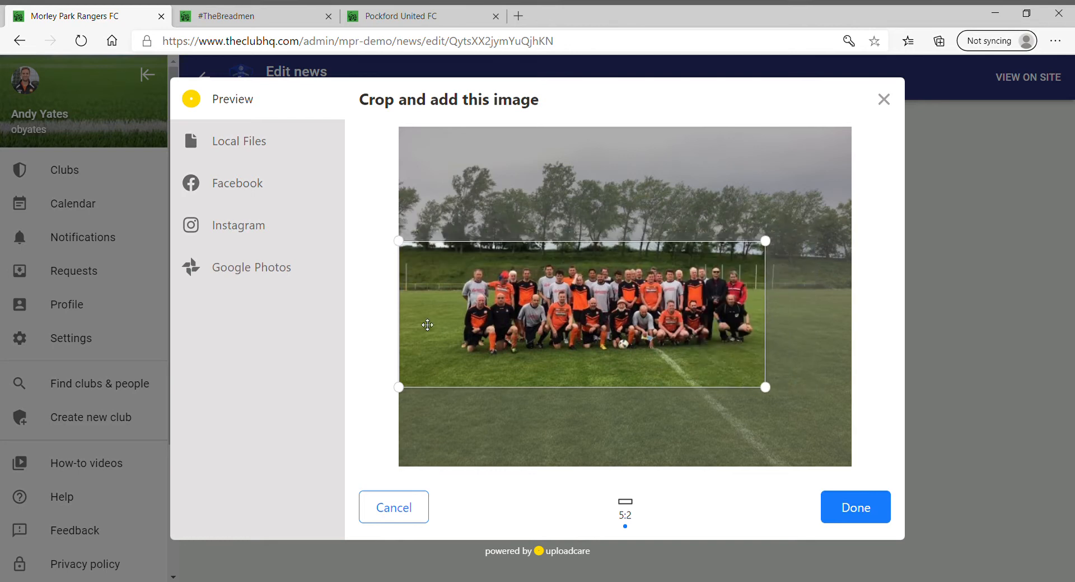
pyautogui.moveTo(427, 324); pyautogui.dragTo(504, 339)
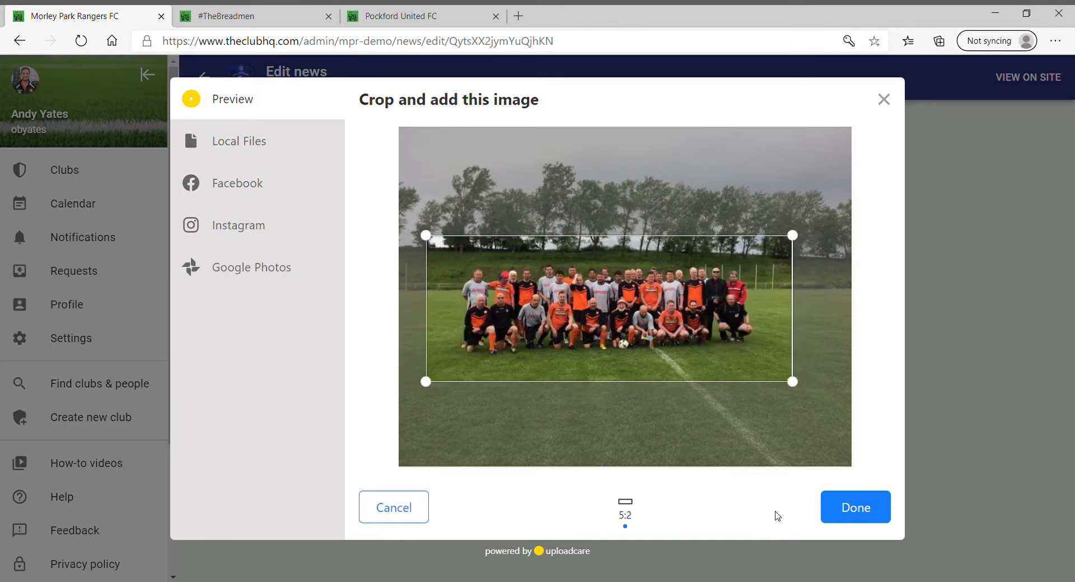
pyautogui.click(857, 508)
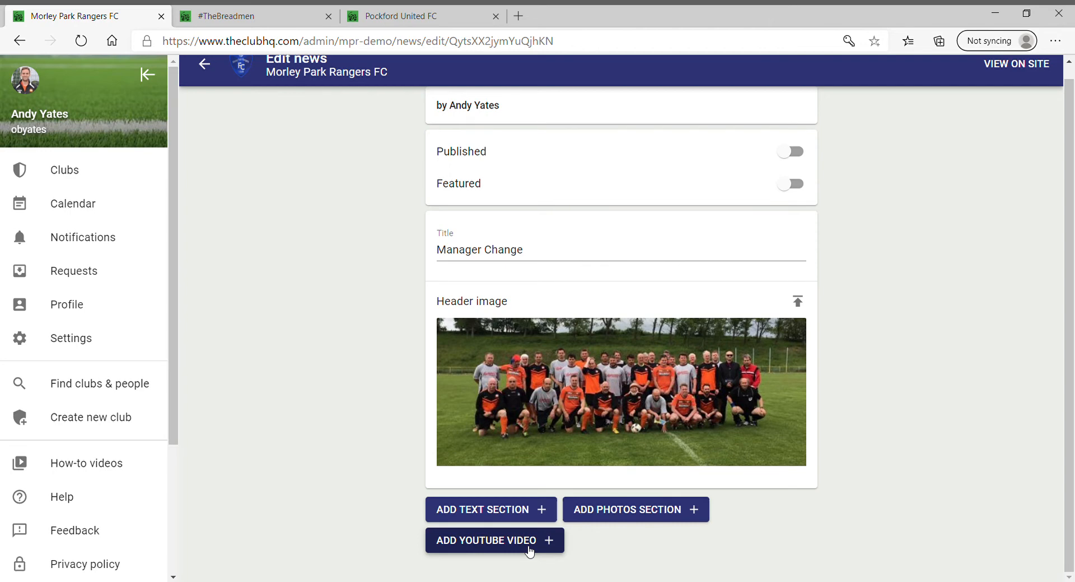
# Add a text section with bold 'Title' above plain 'Add some content.', then add a photos section
pyautogui.click(451, 510)
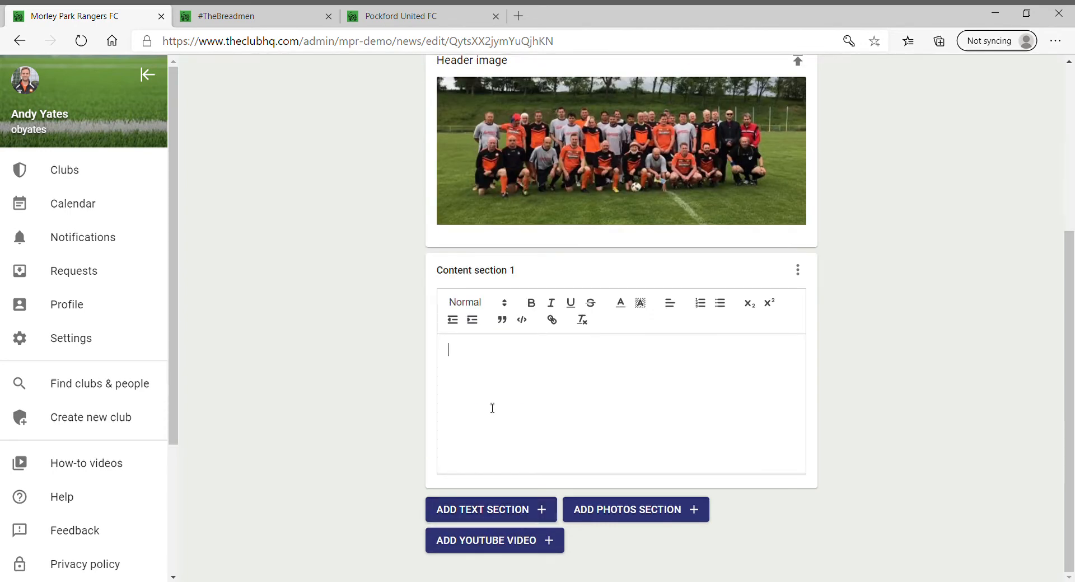
pyautogui.click(532, 303)
pyautogui.write('Title')
pyautogui.press('Return')
pyautogui.write('Add some co')
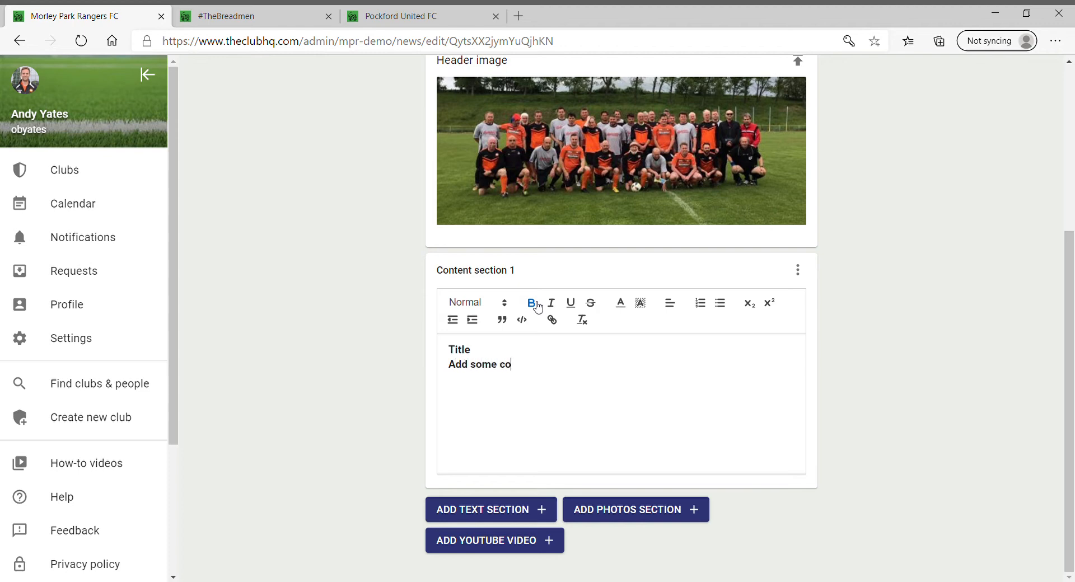
pyautogui.write('ntent.')
pyautogui.moveTo(557, 367); pyautogui.dragTo(424, 372)
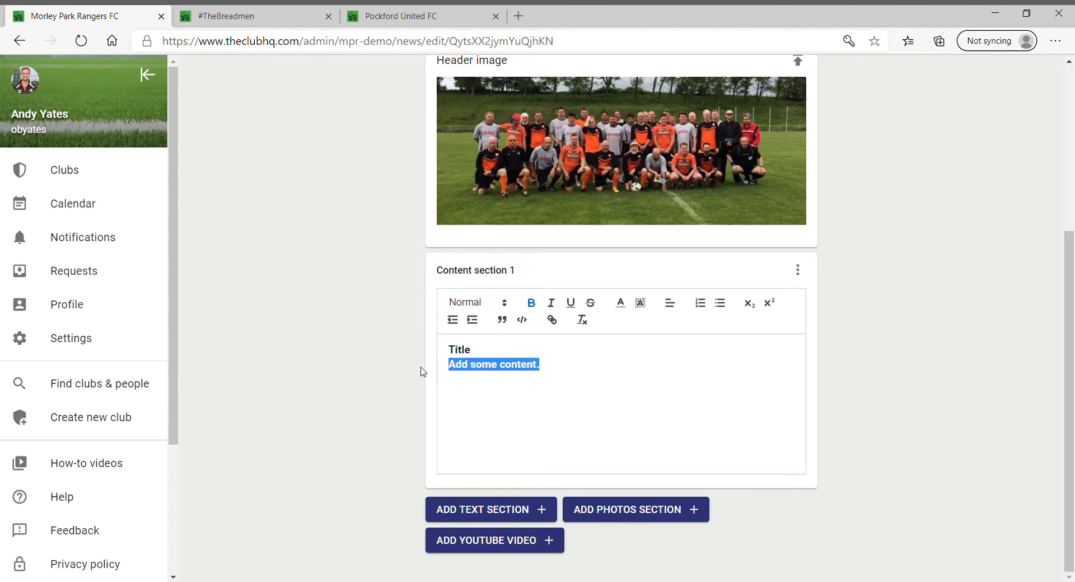
pyautogui.click(532, 303)
pyautogui.click(556, 396)
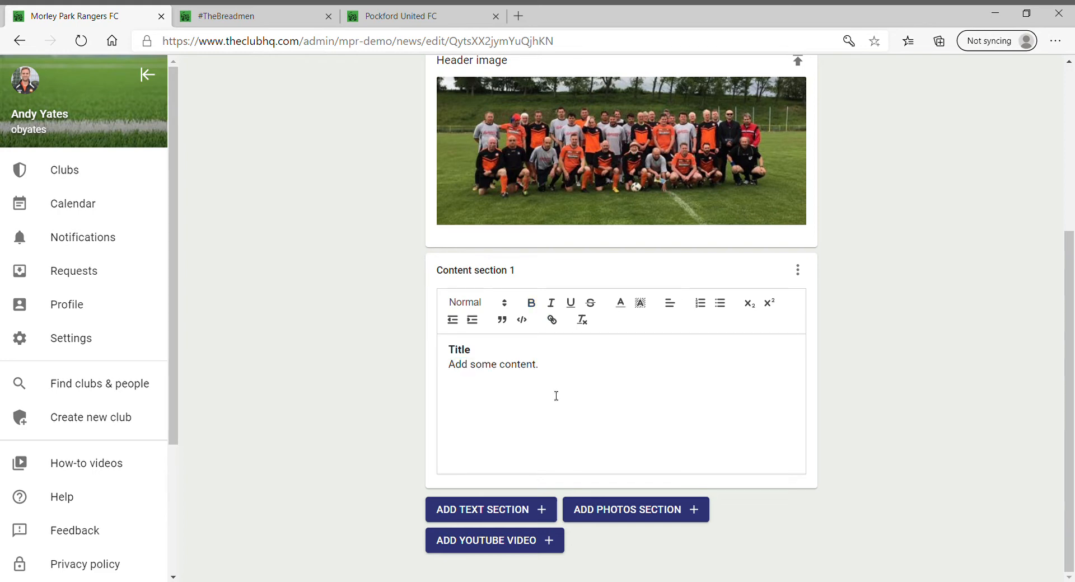
pyautogui.click(620, 512)
# Upload the two chosen photos, Adidas Boots and ashdown.jpg, into the story's second section
pyautogui.click(624, 331)
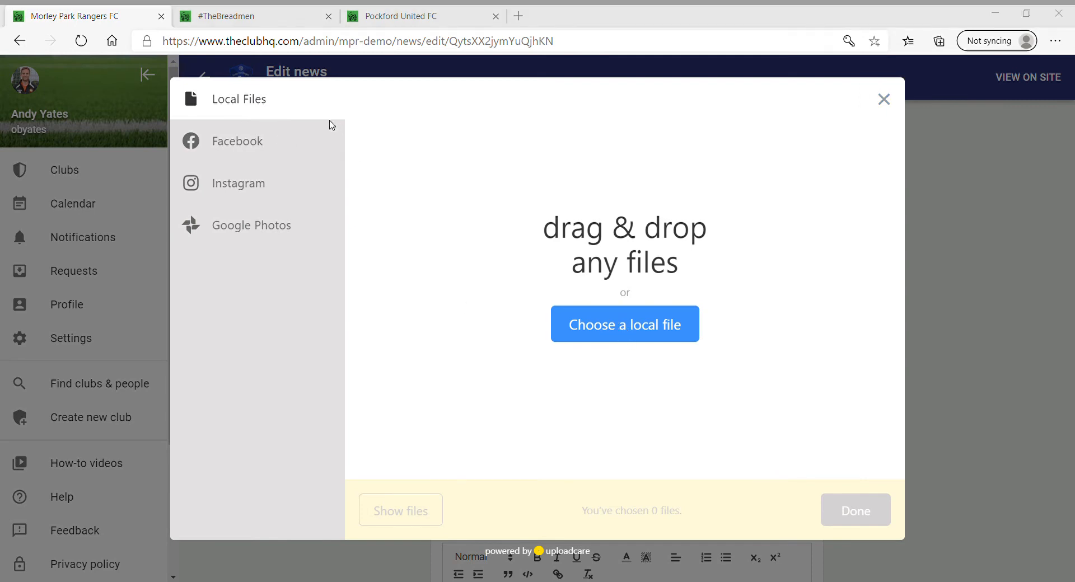
pyautogui.click(426, 320)
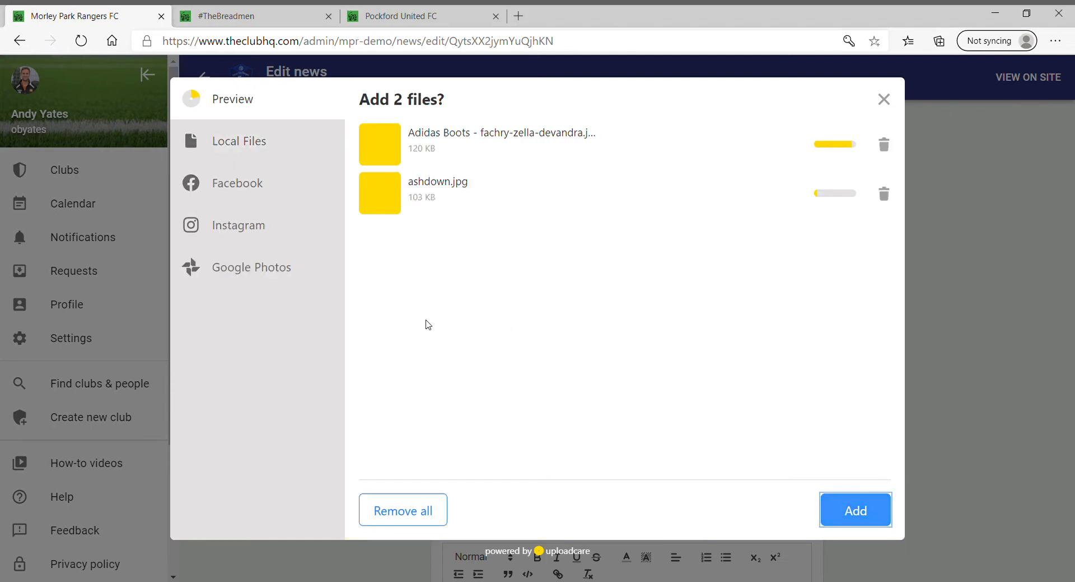
pyautogui.click(855, 500)
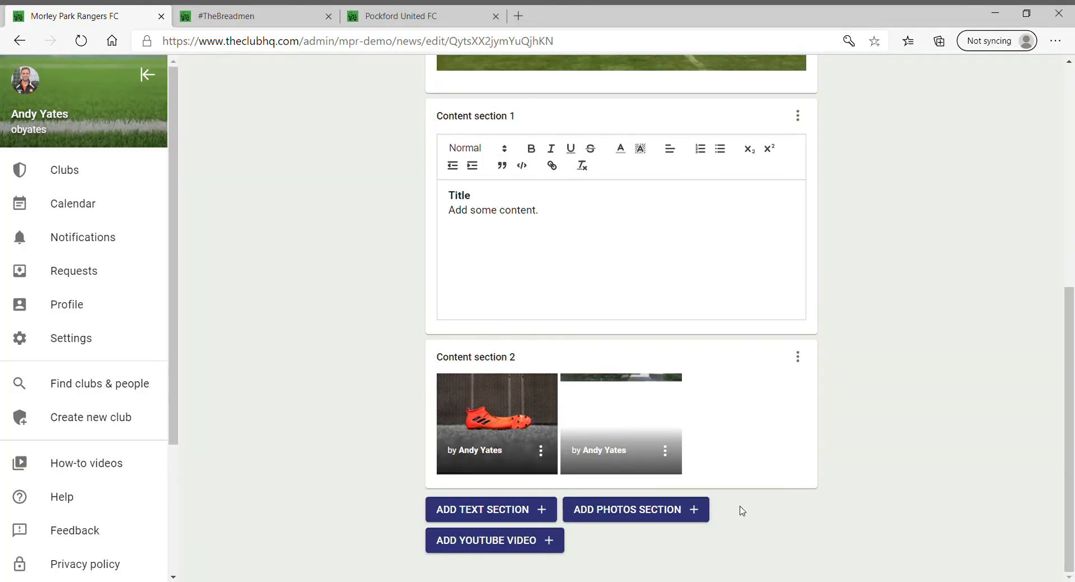
pyautogui.scroll(7, 753, 518)
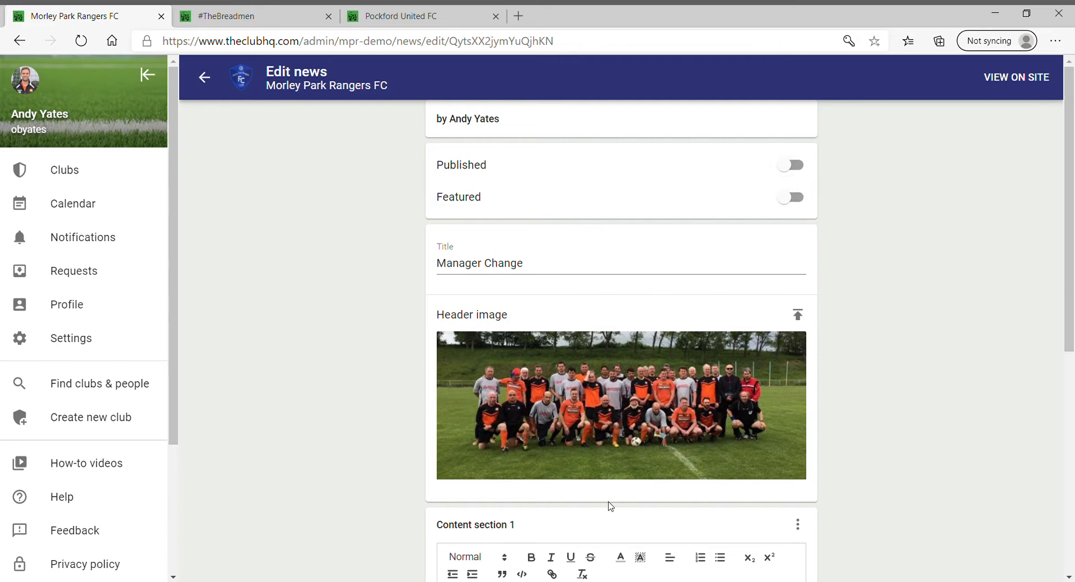
# Publish and feature the Manager Change story, then view its public article page
pyautogui.click(802, 169)
pyautogui.click(809, 201)
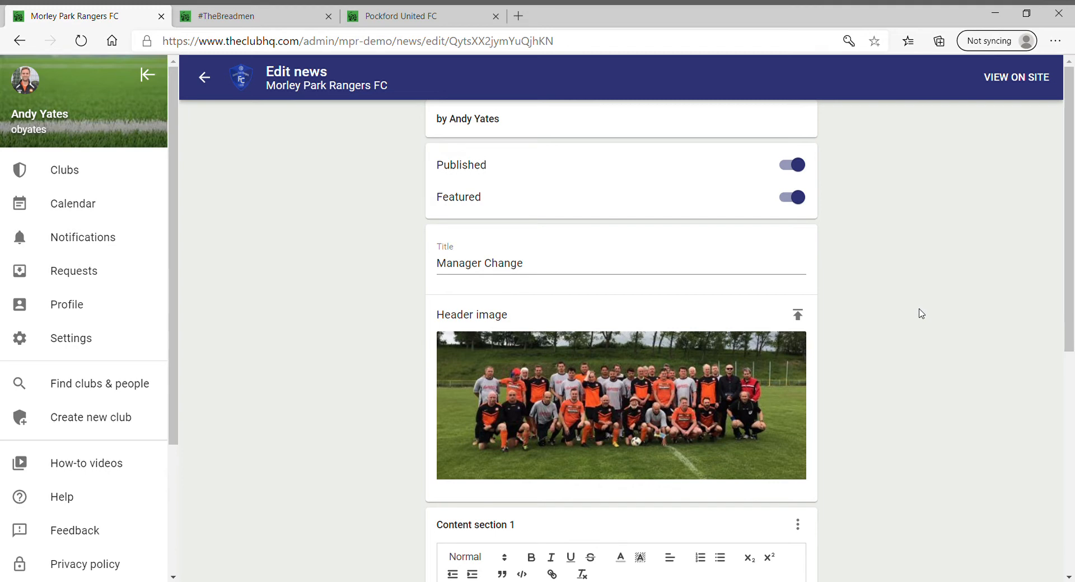
pyautogui.click(789, 200)
pyautogui.click(798, 203)
pyautogui.click(1008, 80)
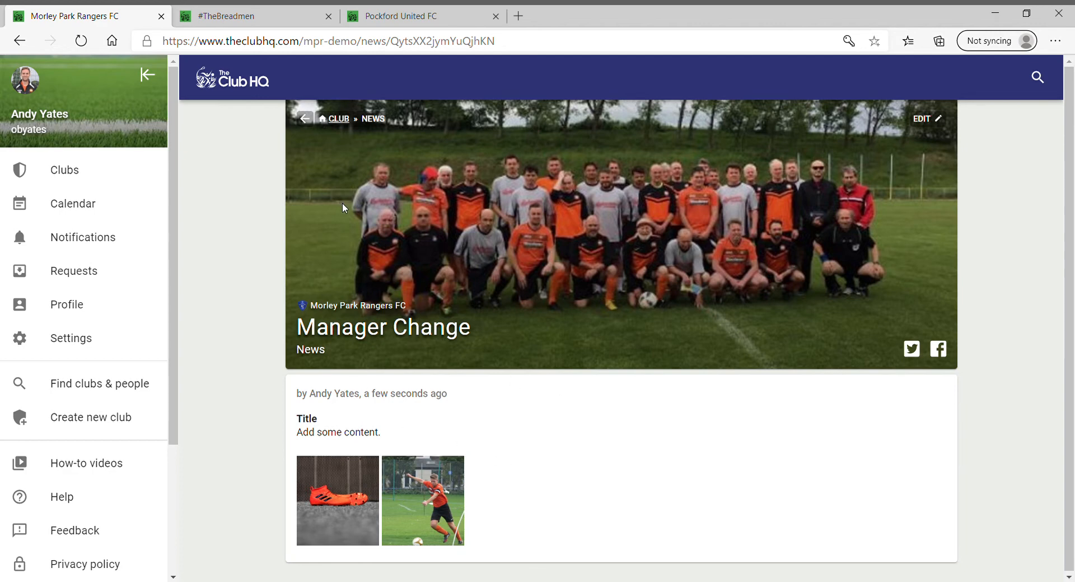
# From the club home page, open the featured Manager Change article, enlarge its second photo, and return home
pyautogui.click(339, 119)
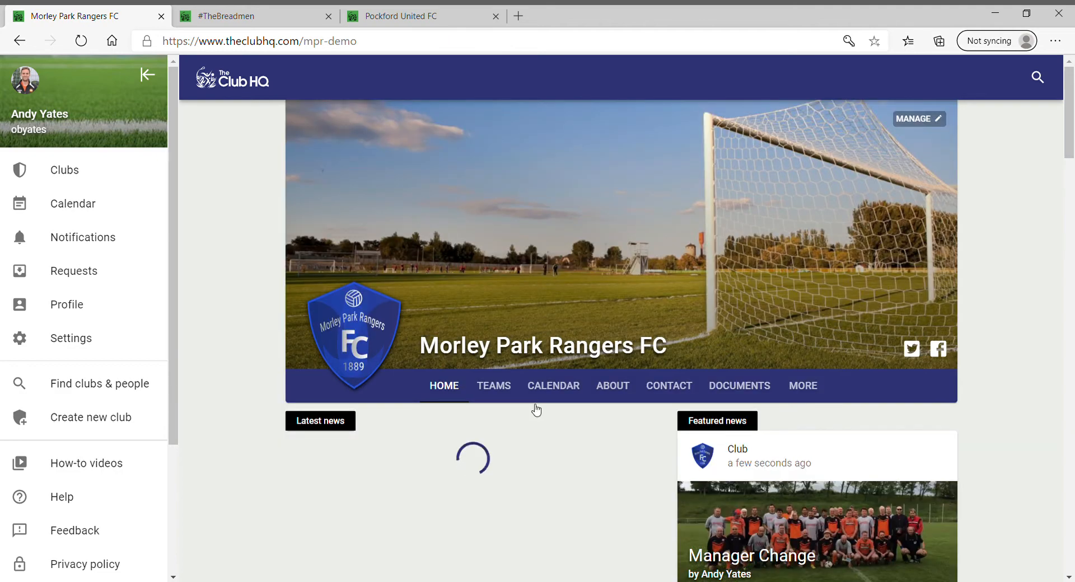
pyautogui.scroll(-4, 520, 417)
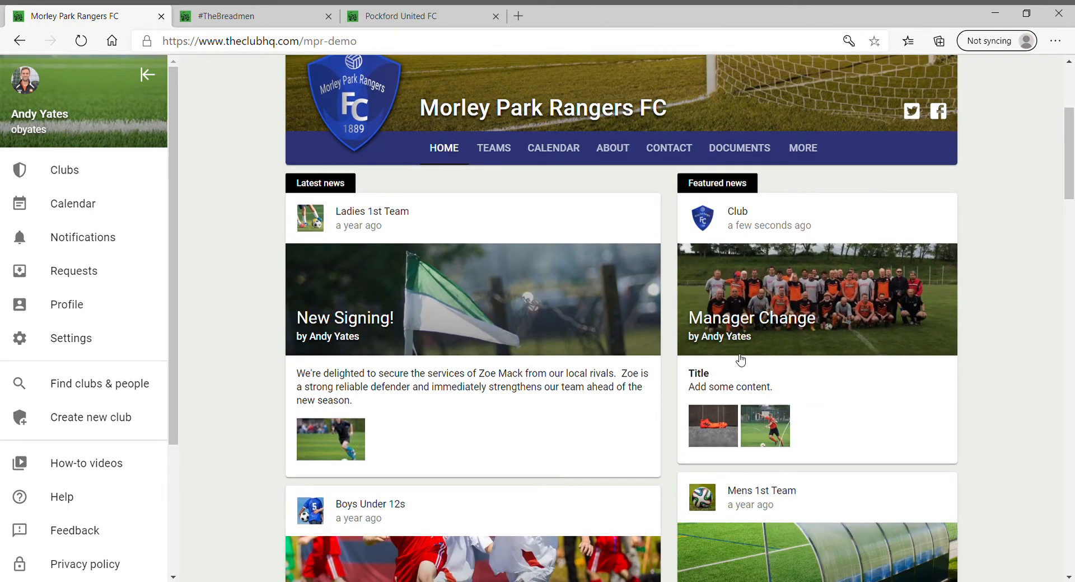
pyautogui.click(766, 342)
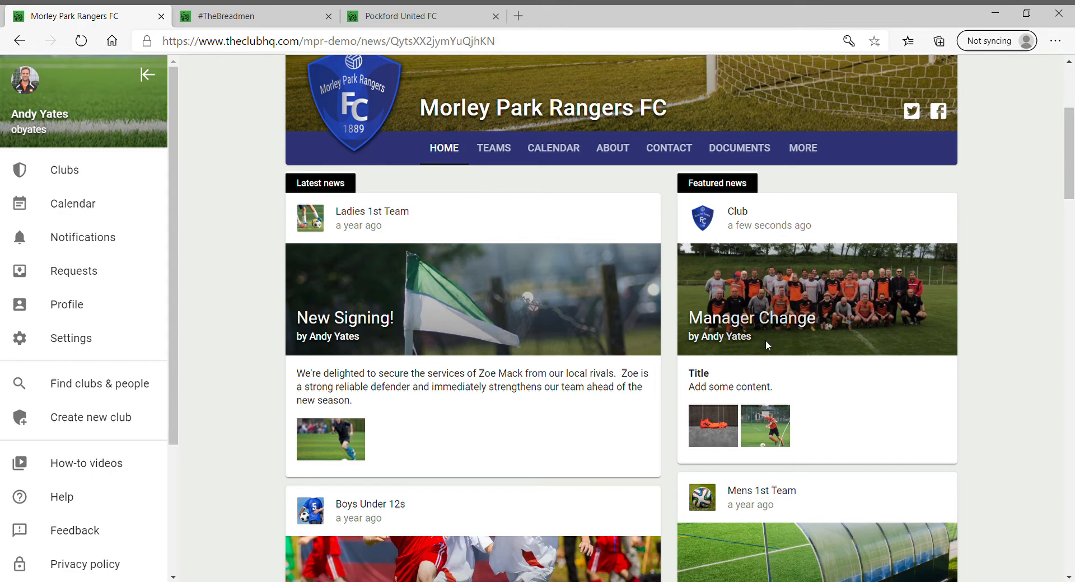
pyautogui.click(438, 478)
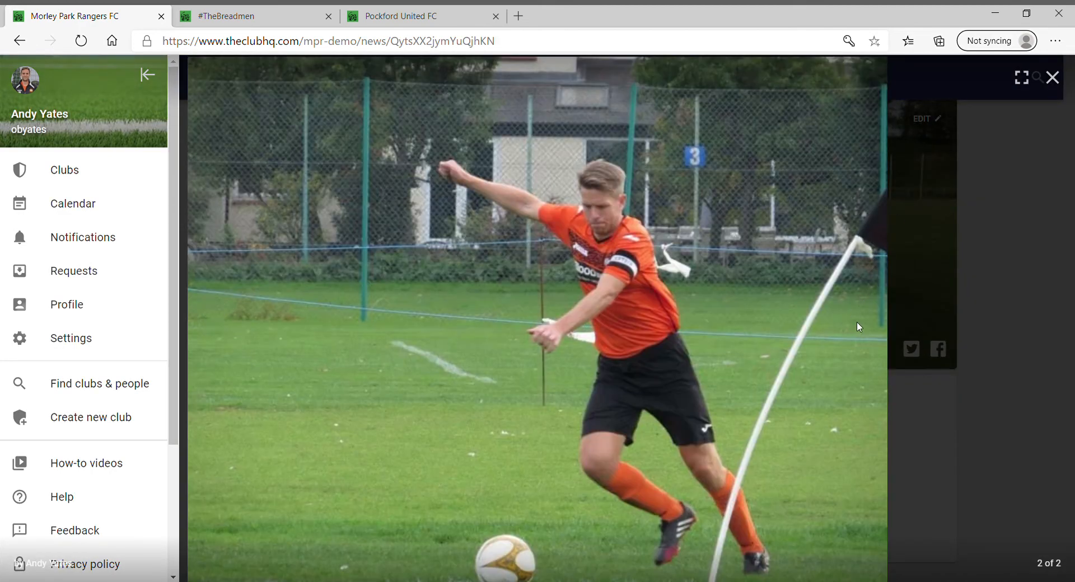
pyautogui.click(1053, 77)
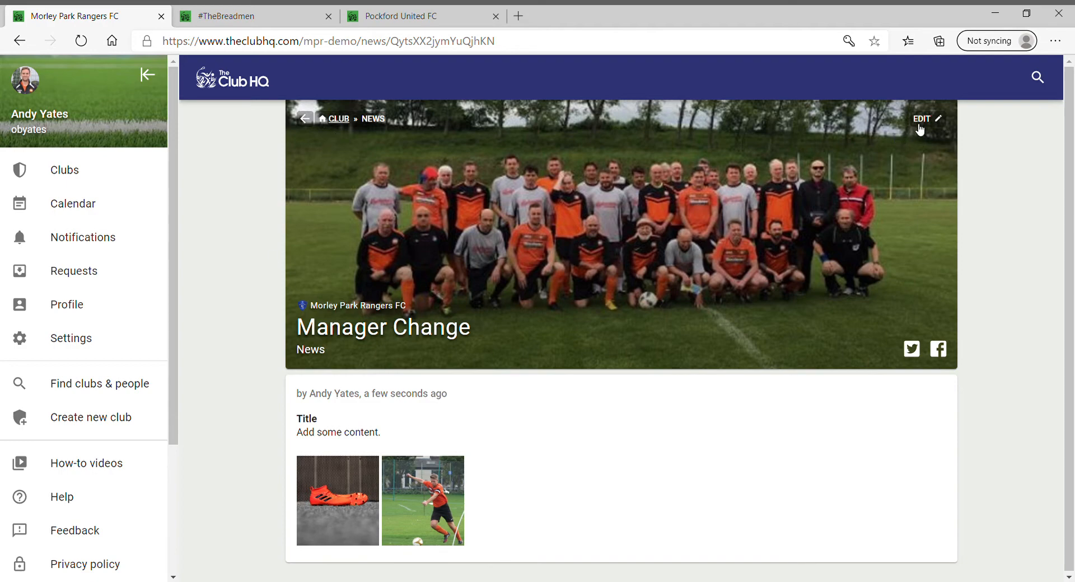
pyautogui.click(339, 120)
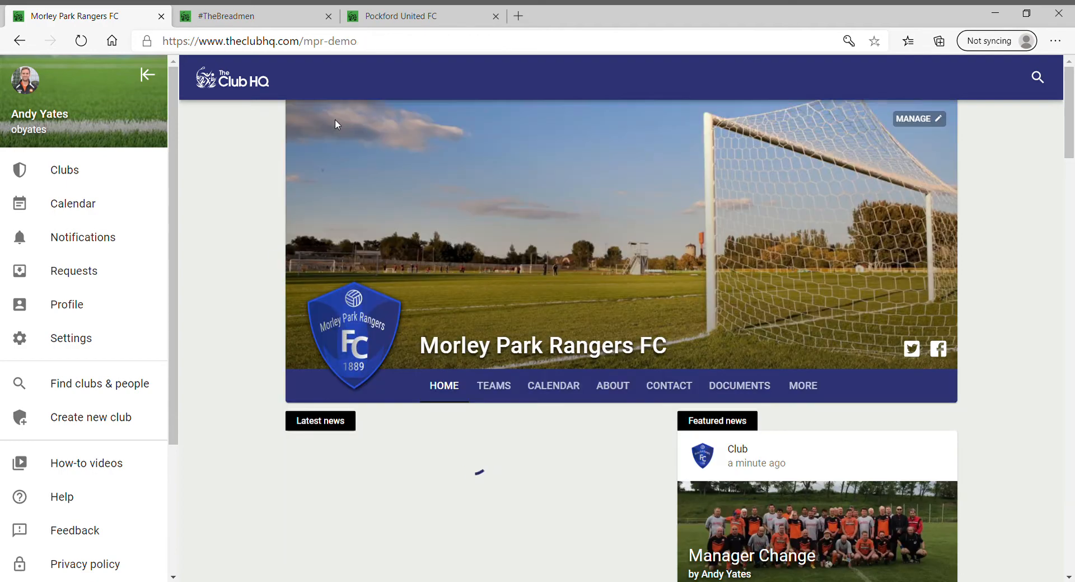
# Start a new event from the club's Events list and look over the Club / team choices
pyautogui.click(918, 120)
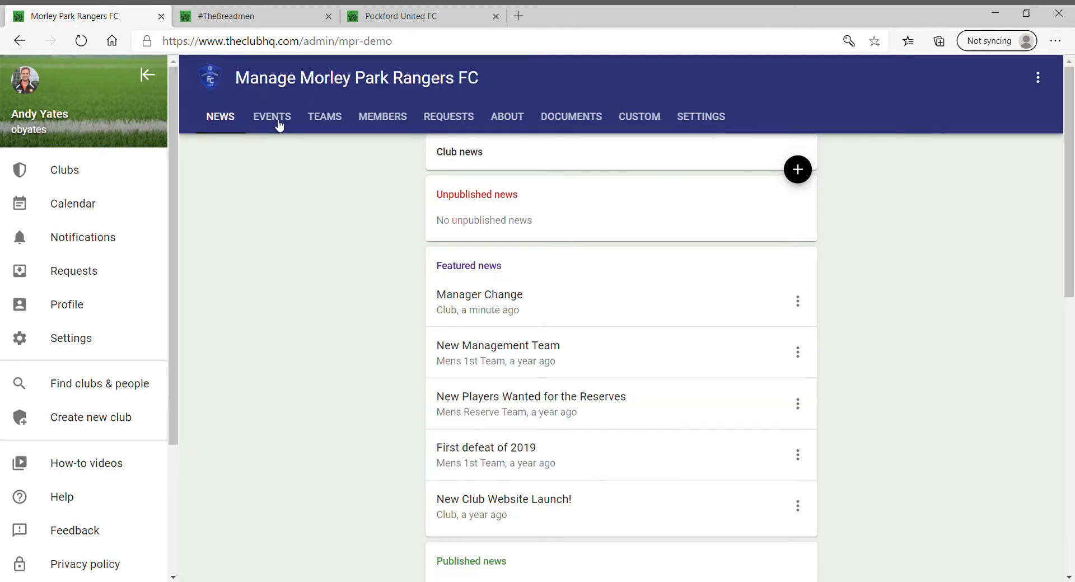
pyautogui.click(273, 118)
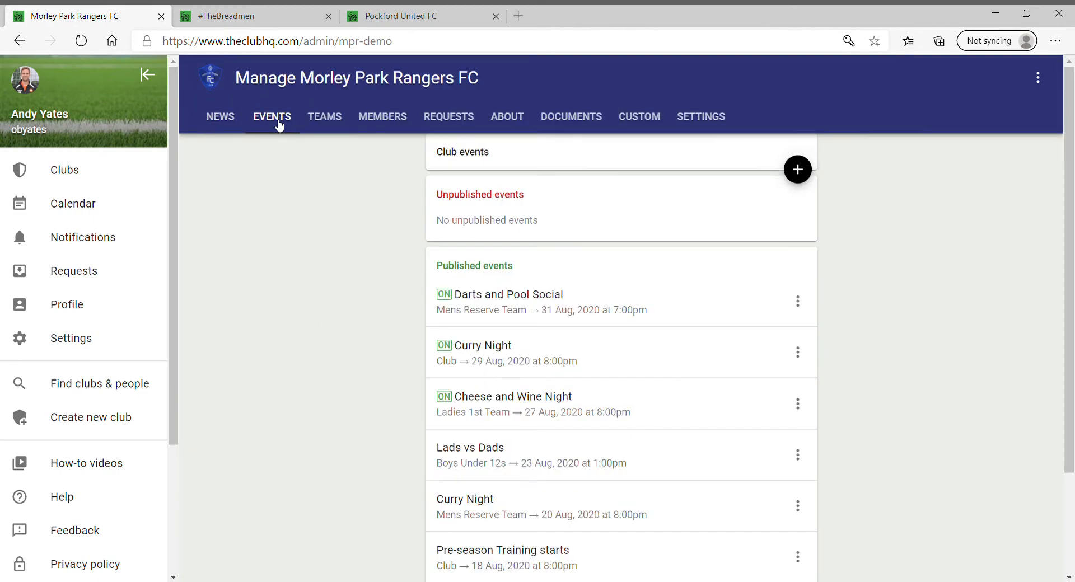
pyautogui.click(797, 170)
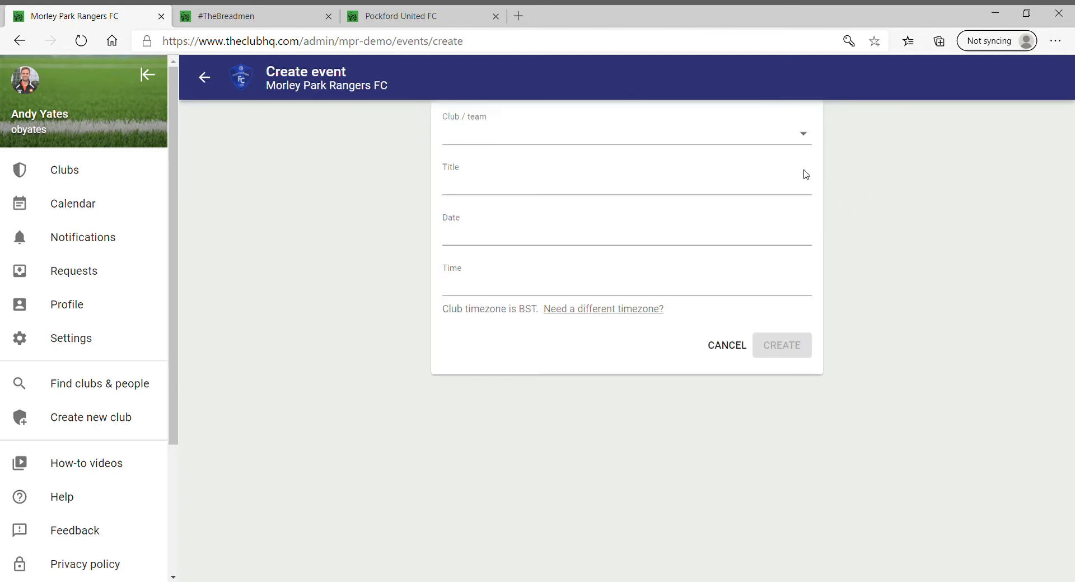
pyautogui.click(810, 135)
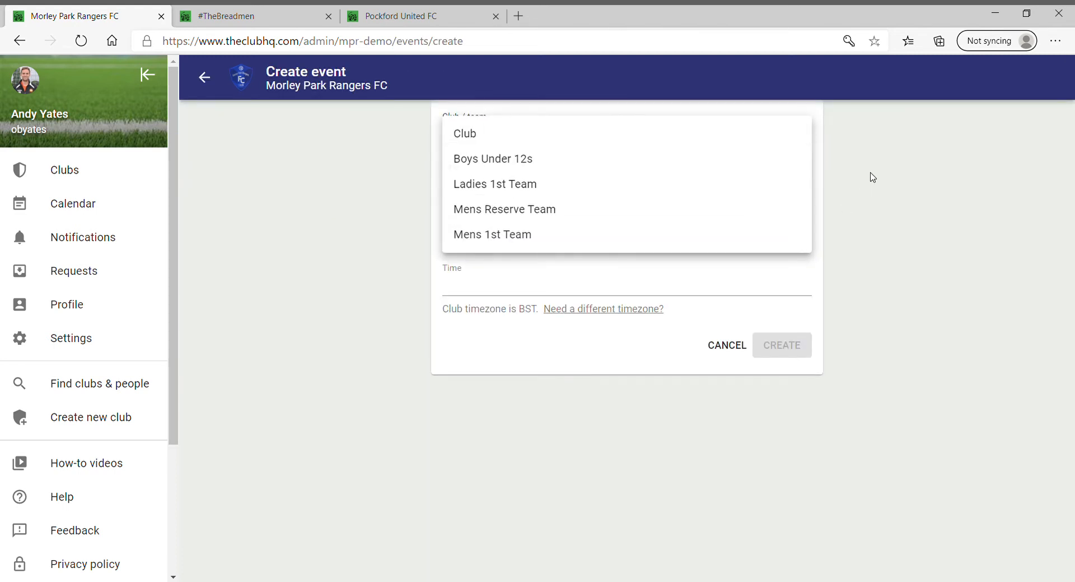
pyautogui.click(768, 191)
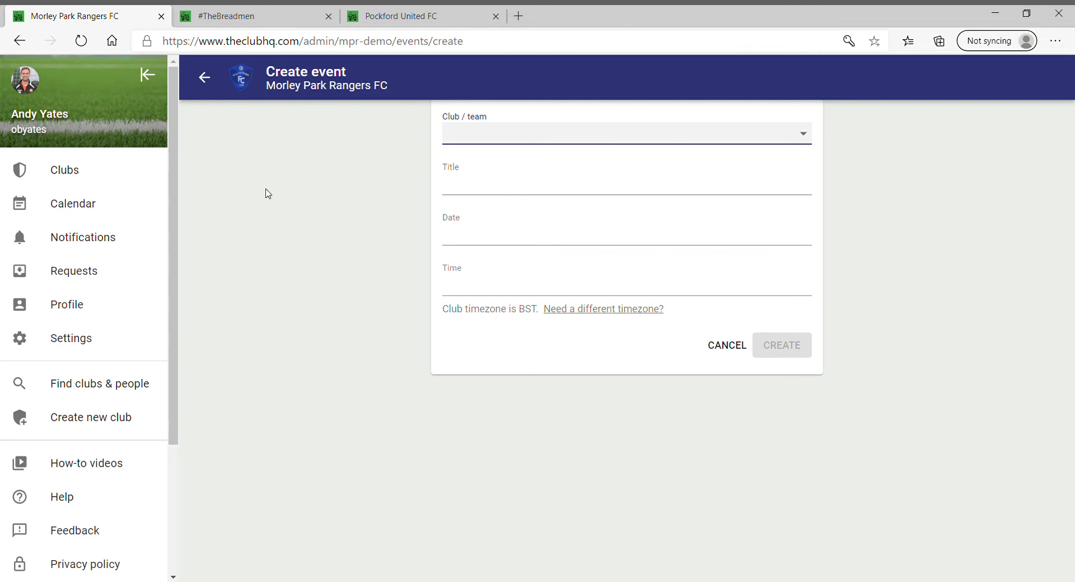
# Leave the event form, browse Teams and Members, cancel an add-member form, then view Requests
pyautogui.click(211, 84)
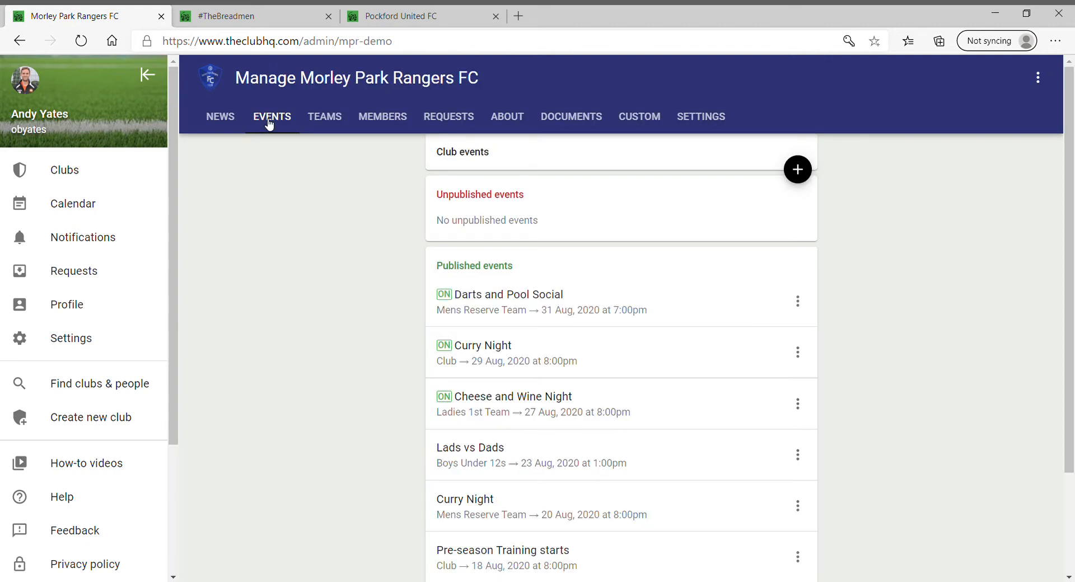
pyautogui.click(338, 124)
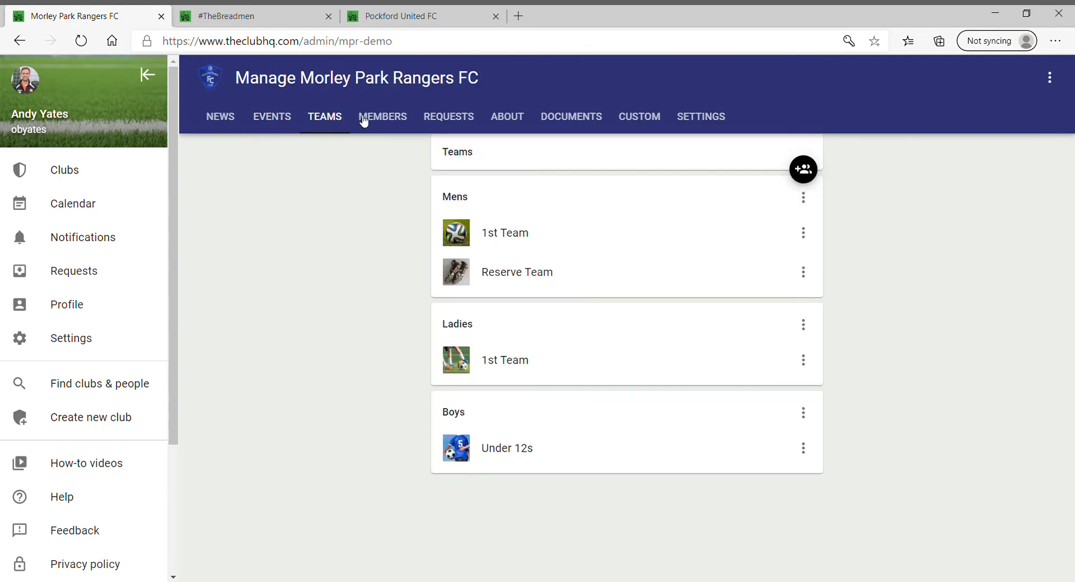
pyautogui.click(392, 114)
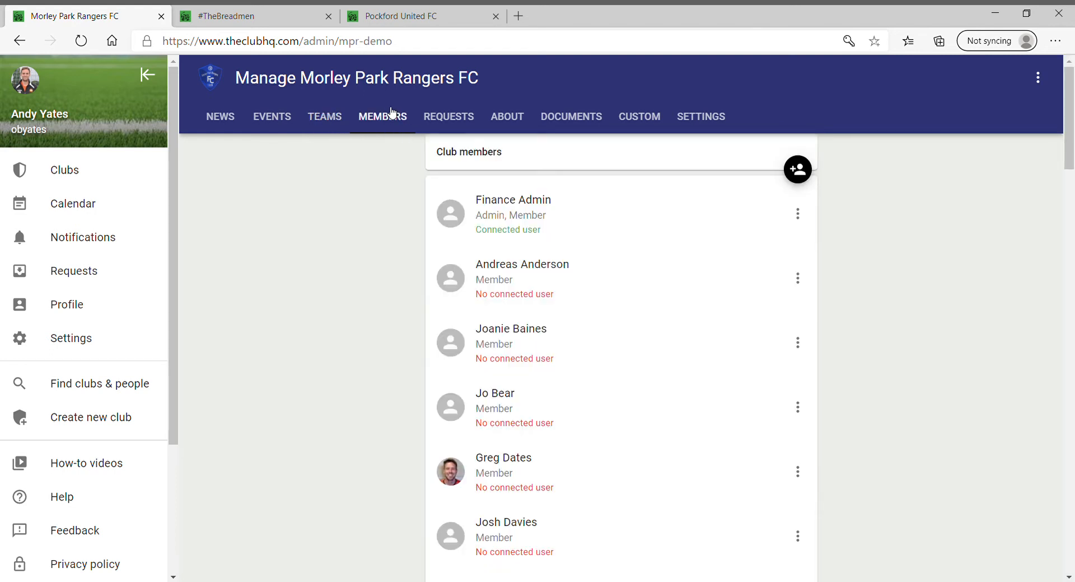
pyautogui.click(805, 172)
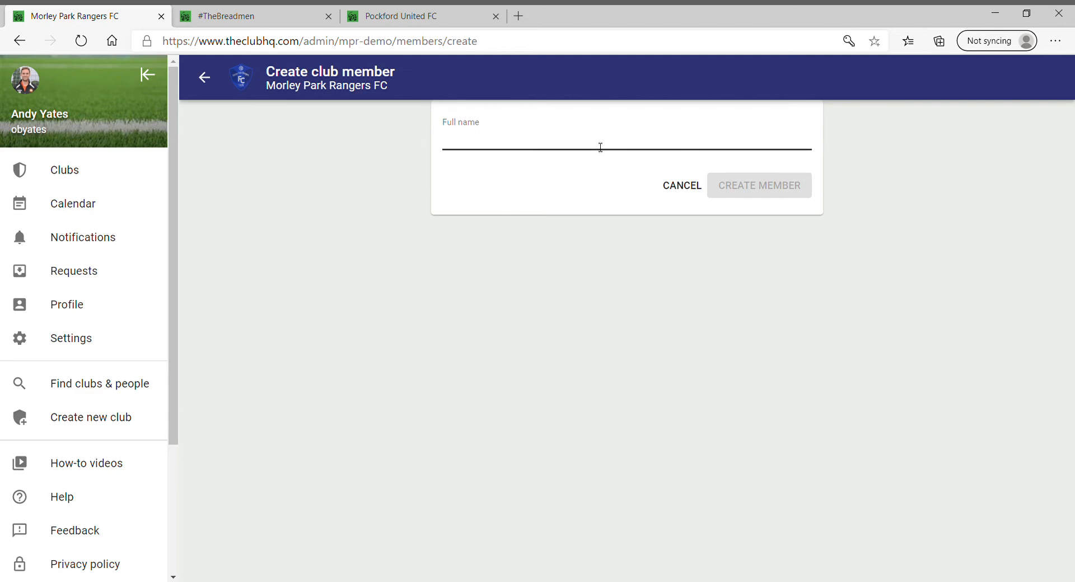
pyautogui.click(686, 190)
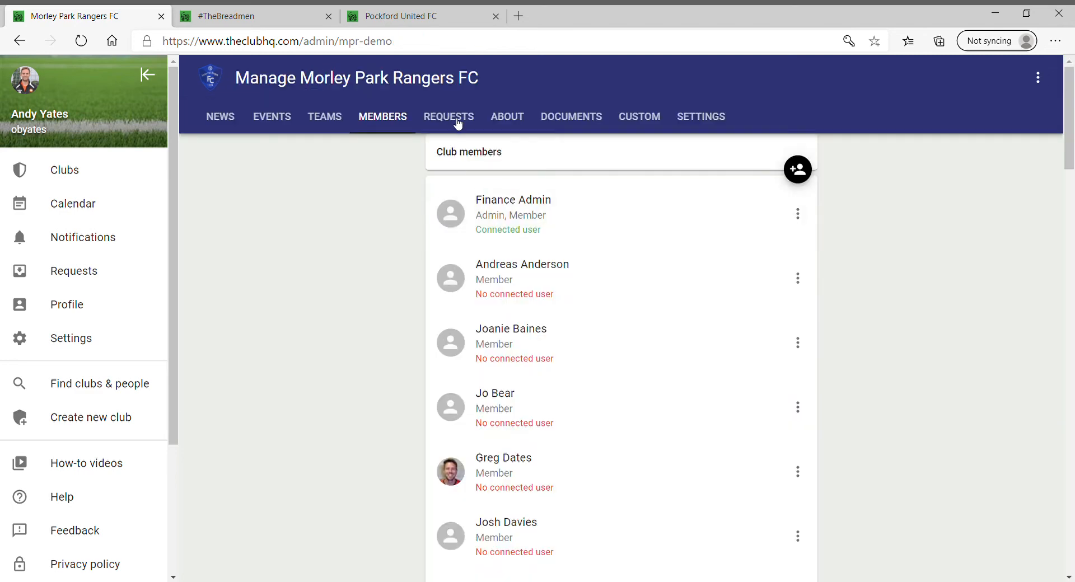
pyautogui.click(458, 121)
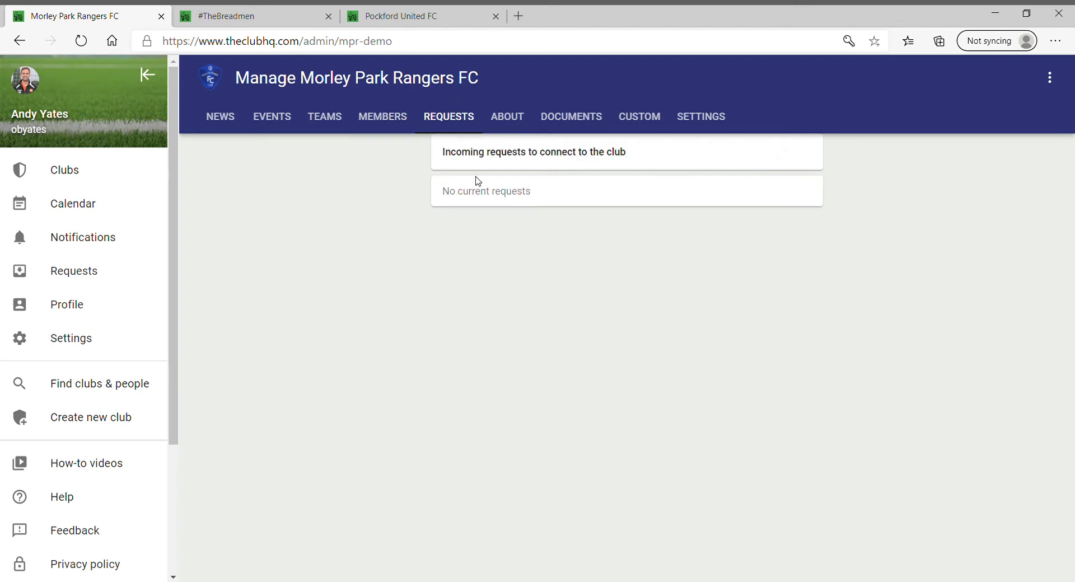
# Review the club's About the club content
pyautogui.click(514, 121)
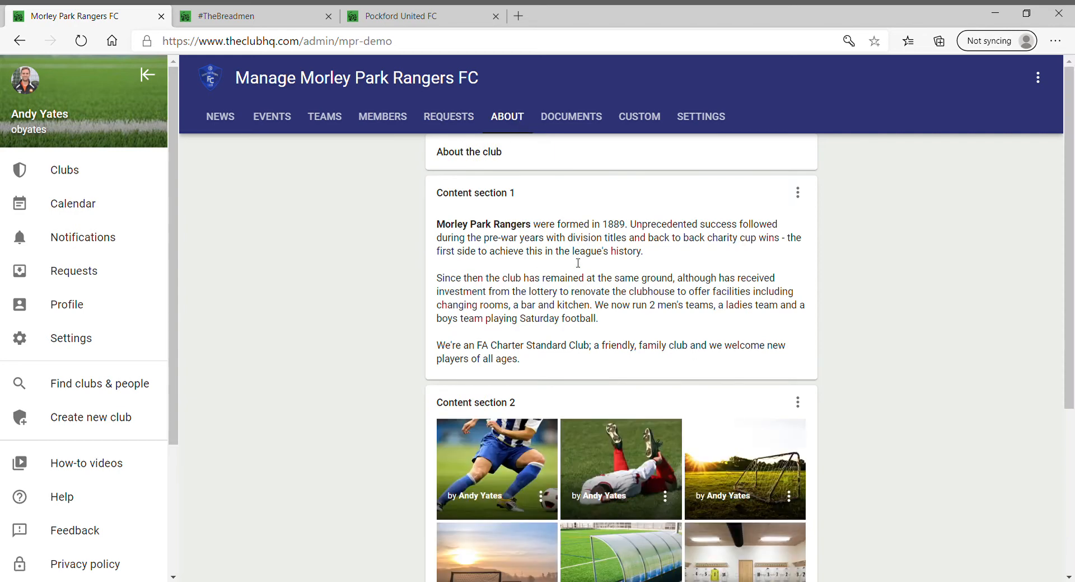
pyautogui.scroll(-5, 604, 280)
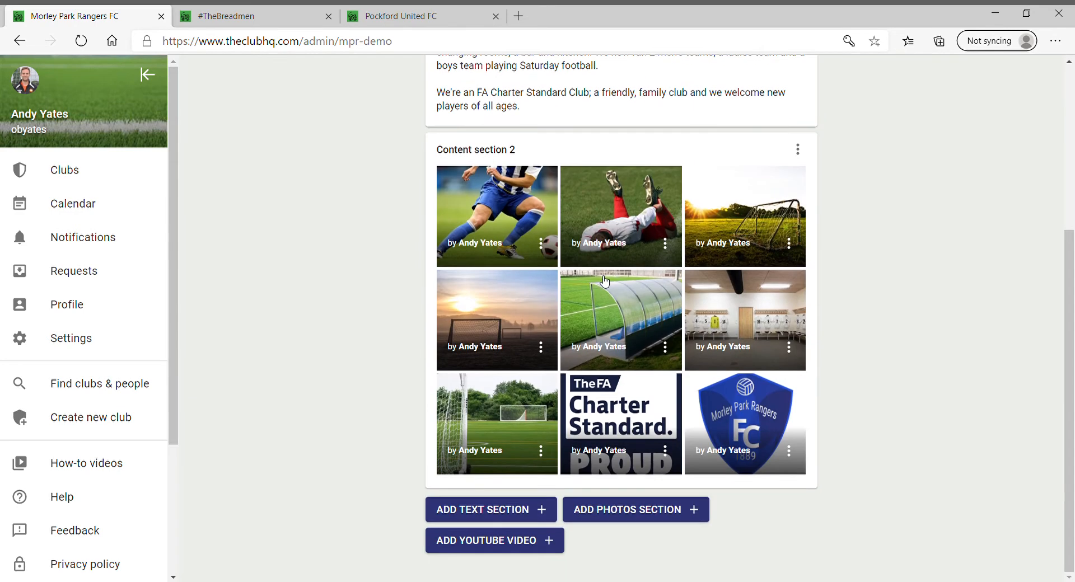
pyautogui.scroll(5, 604, 252)
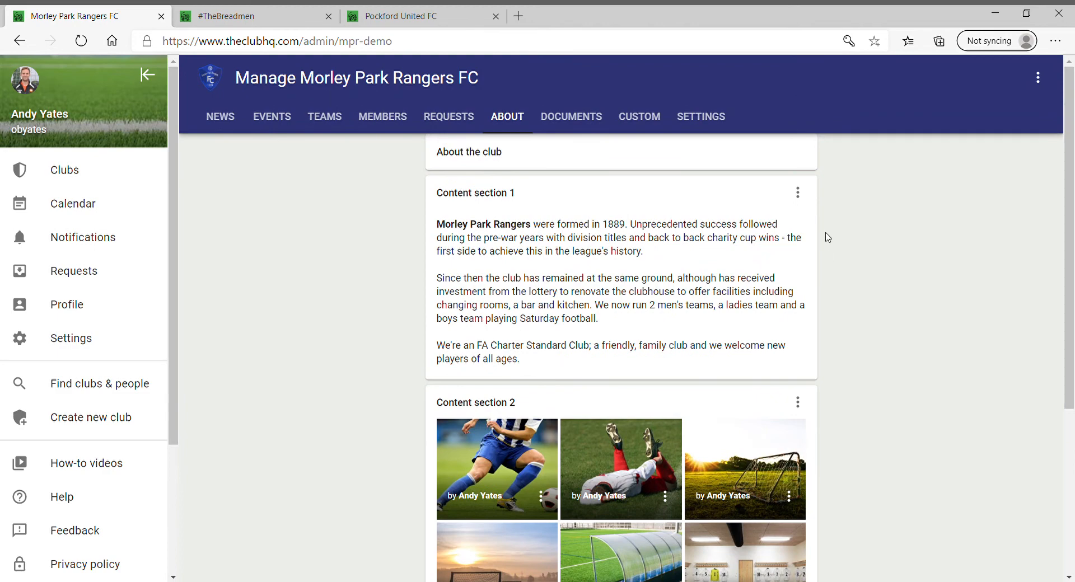
pyautogui.scroll(-1, 585, 264)
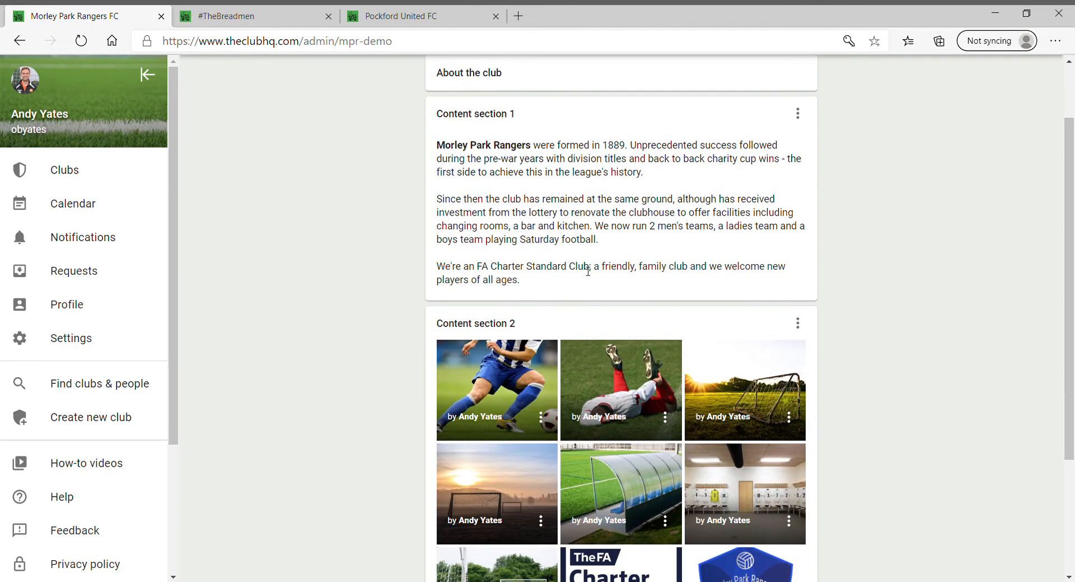
pyautogui.scroll(-3, 588, 272)
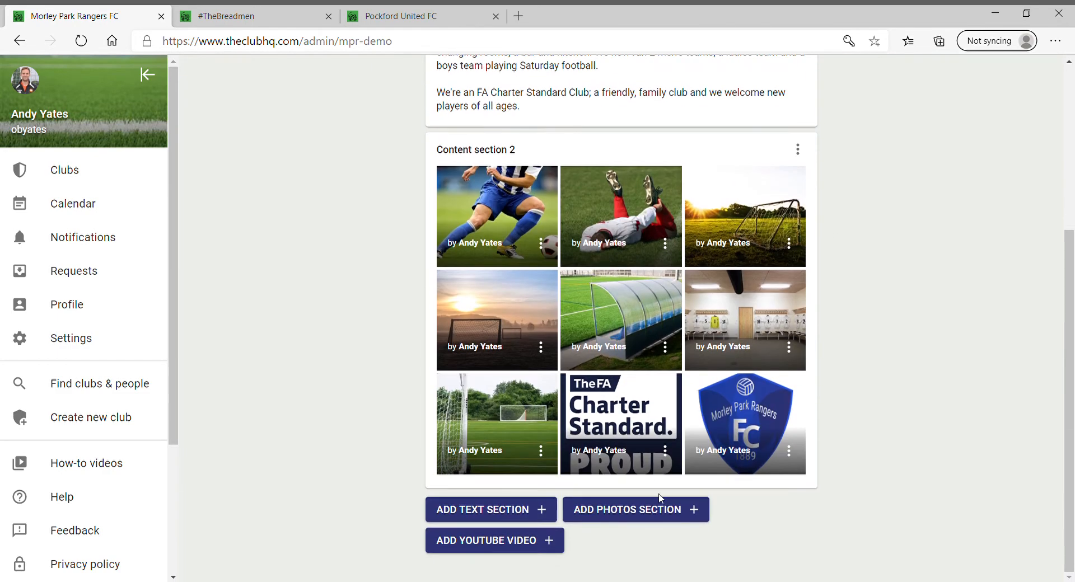
pyautogui.scroll(3, 750, 246)
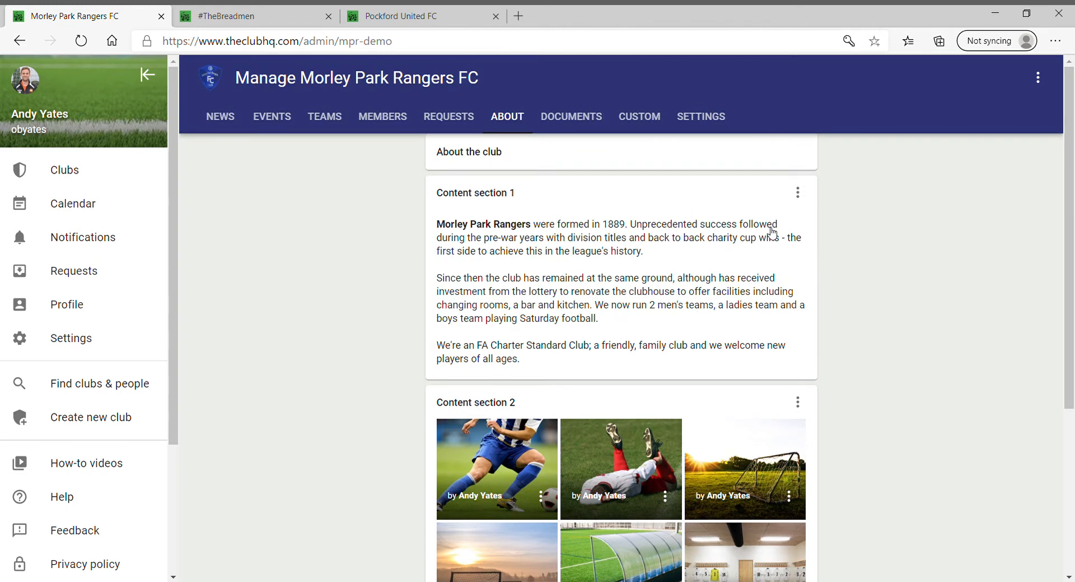
# Browse the club documents list with its Policies, League and External Websites groups
pyautogui.click(571, 119)
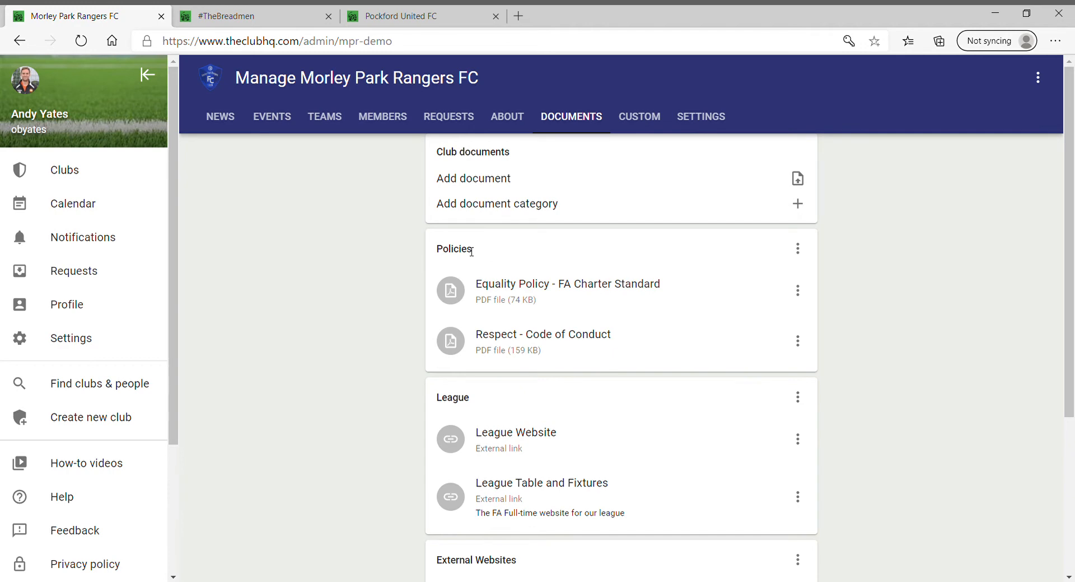
pyautogui.scroll(-3, 479, 359)
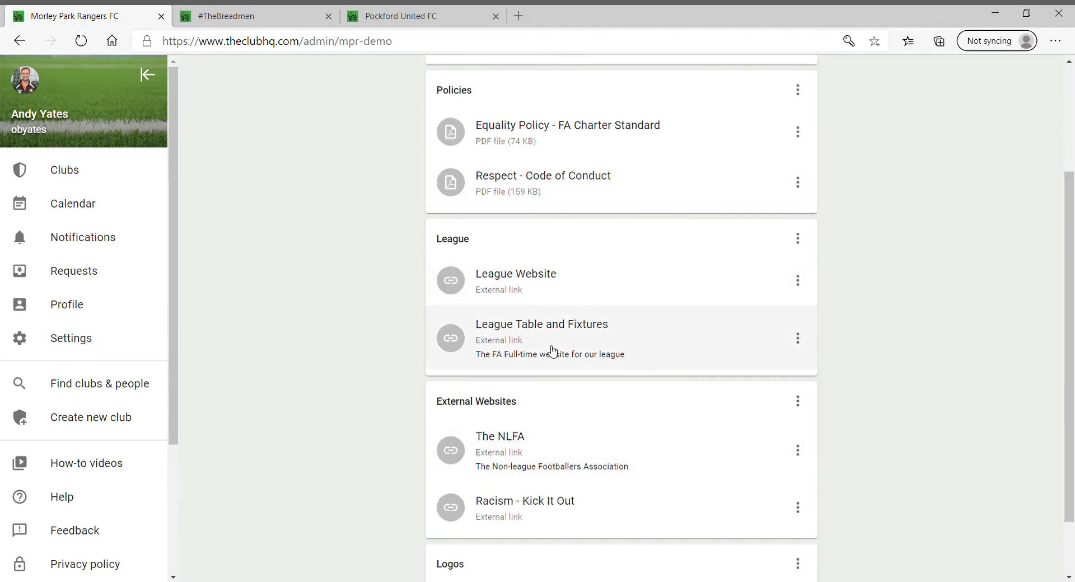
pyautogui.scroll(-2, 553, 351)
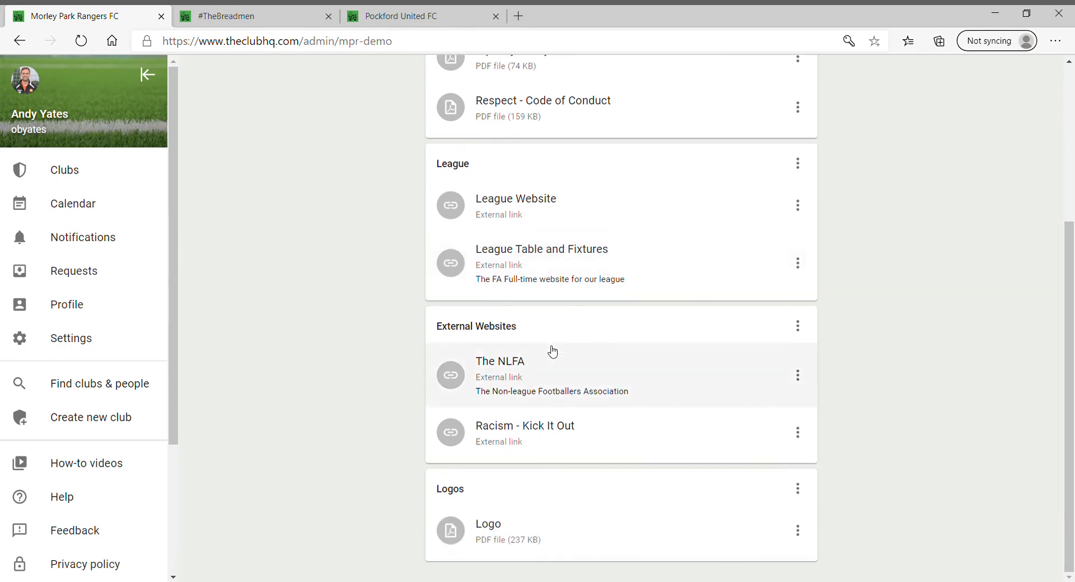
pyautogui.scroll(5, 531, 530)
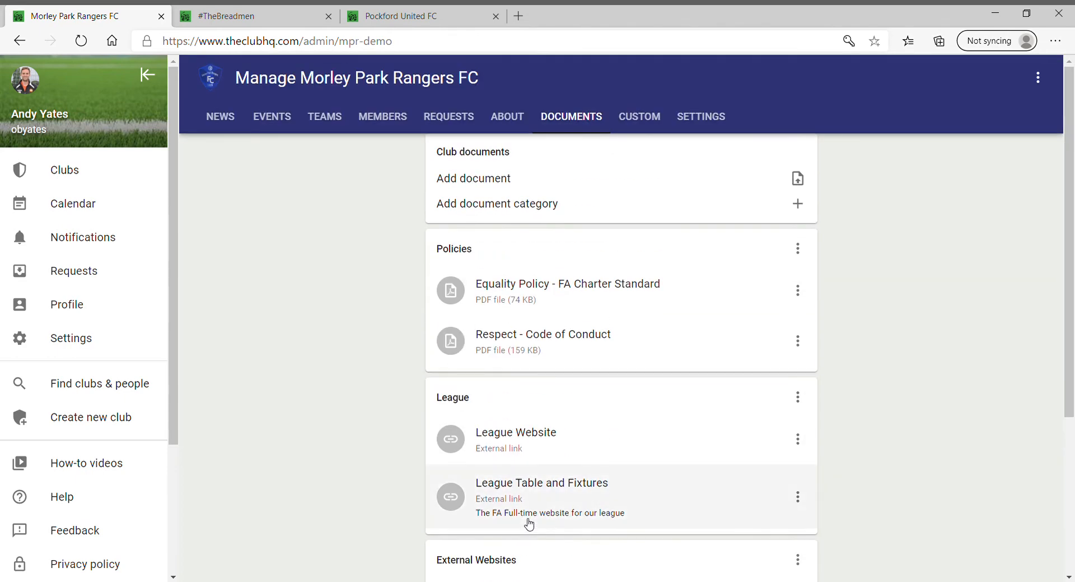
pyautogui.click(642, 120)
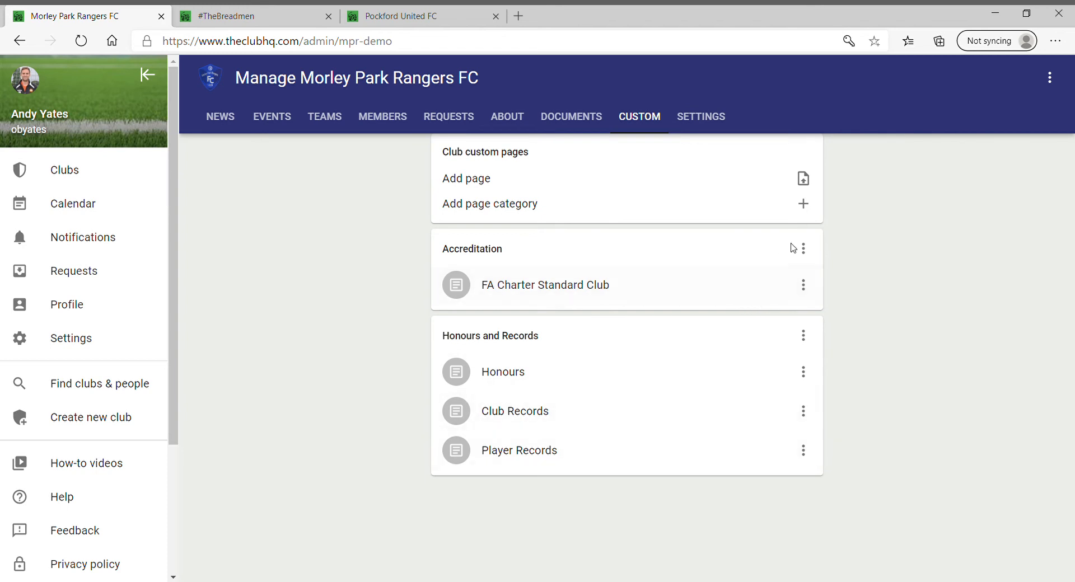
# Try the Add page category and Add page forms, cancelling both without saving
pyautogui.click(808, 207)
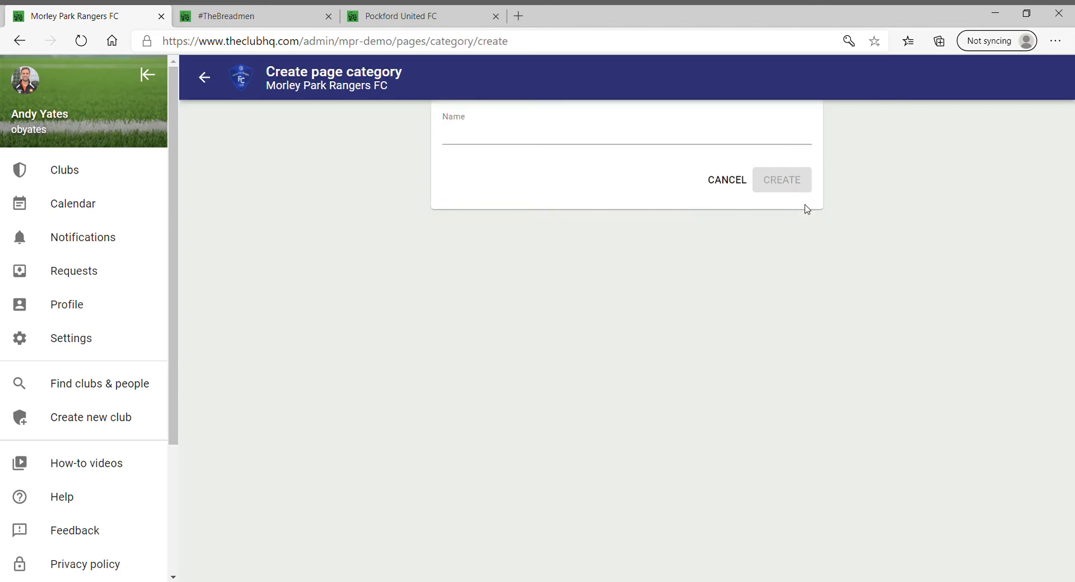
pyautogui.click(723, 181)
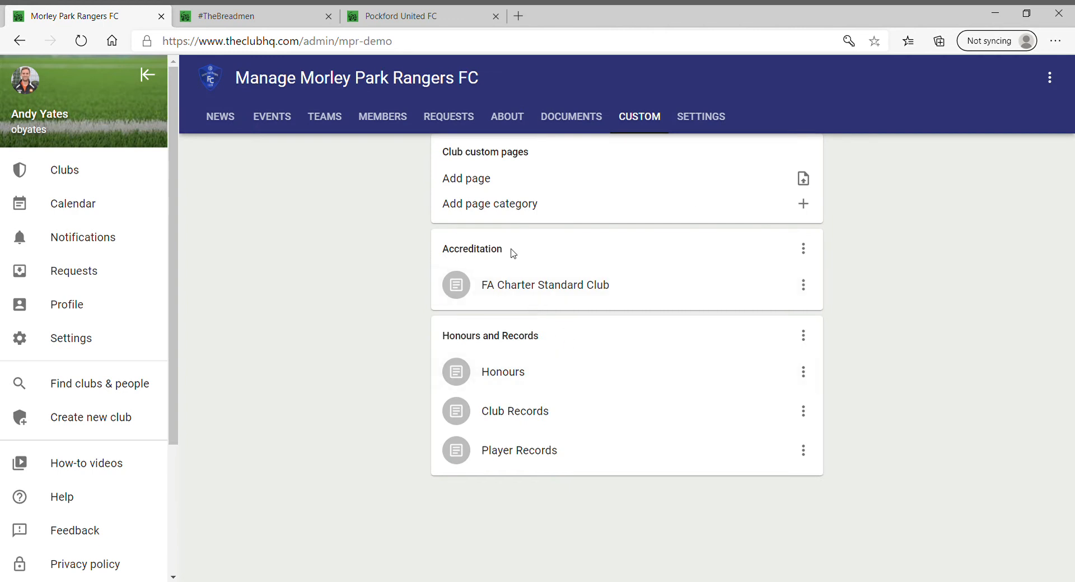
pyautogui.click(803, 179)
pyautogui.click(788, 146)
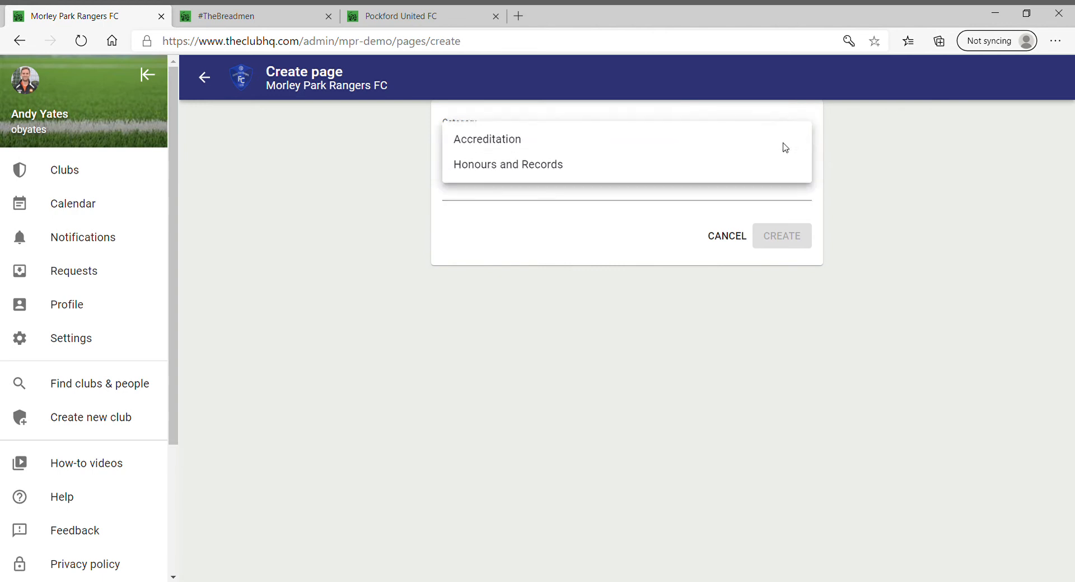
pyautogui.click(736, 242)
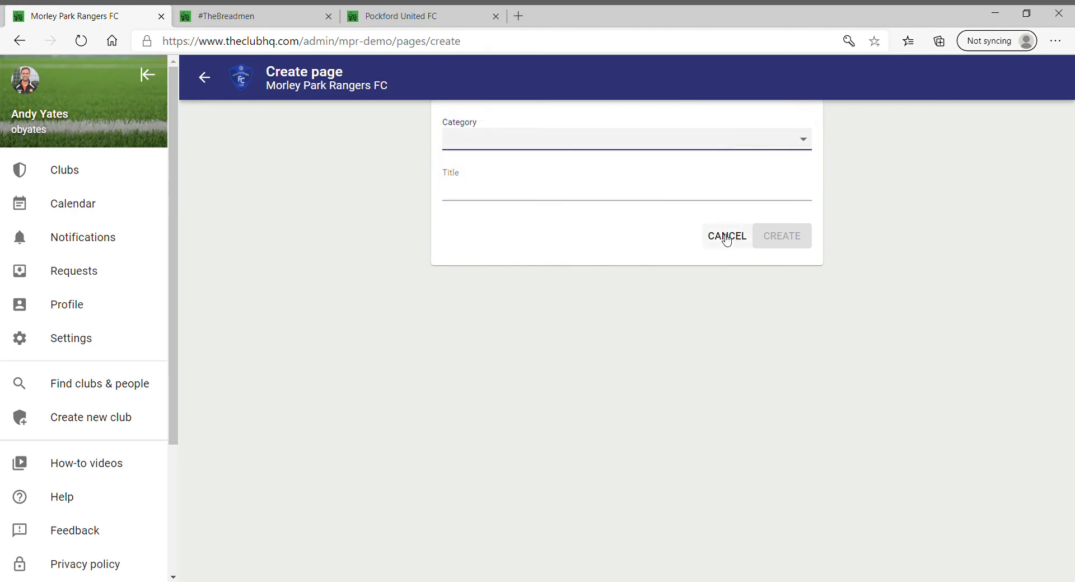
pyautogui.click(724, 239)
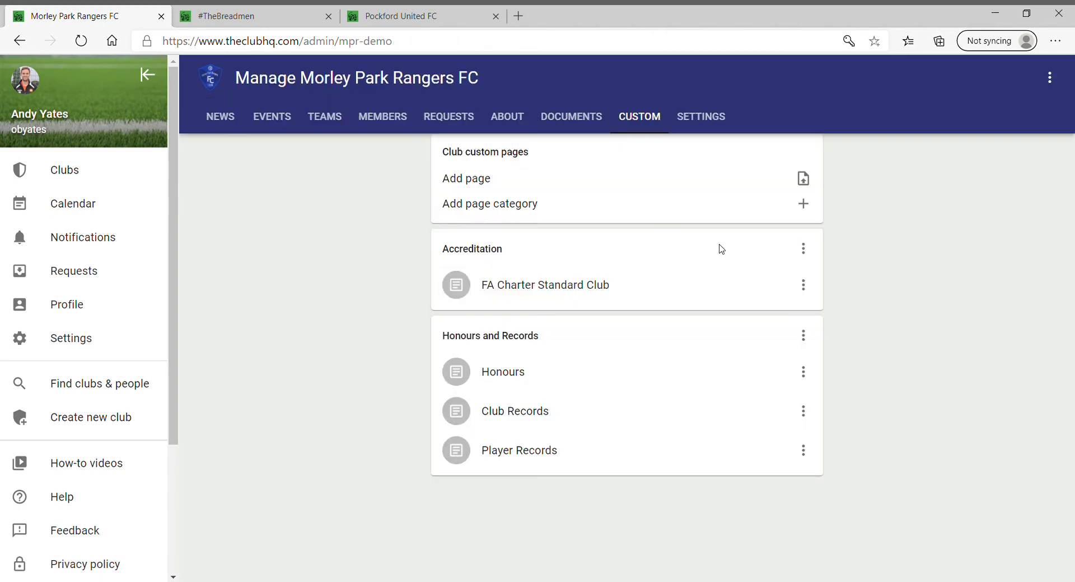
# Open the Honours page for editing, view it on the public site, then return to club management
pyautogui.click(514, 377)
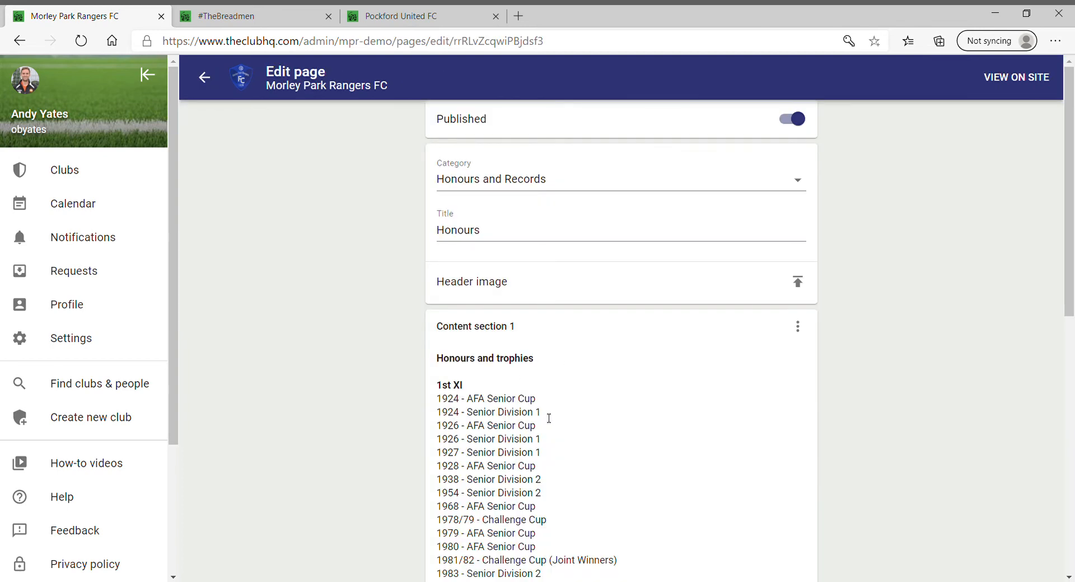
pyautogui.scroll(-10, 693, 341)
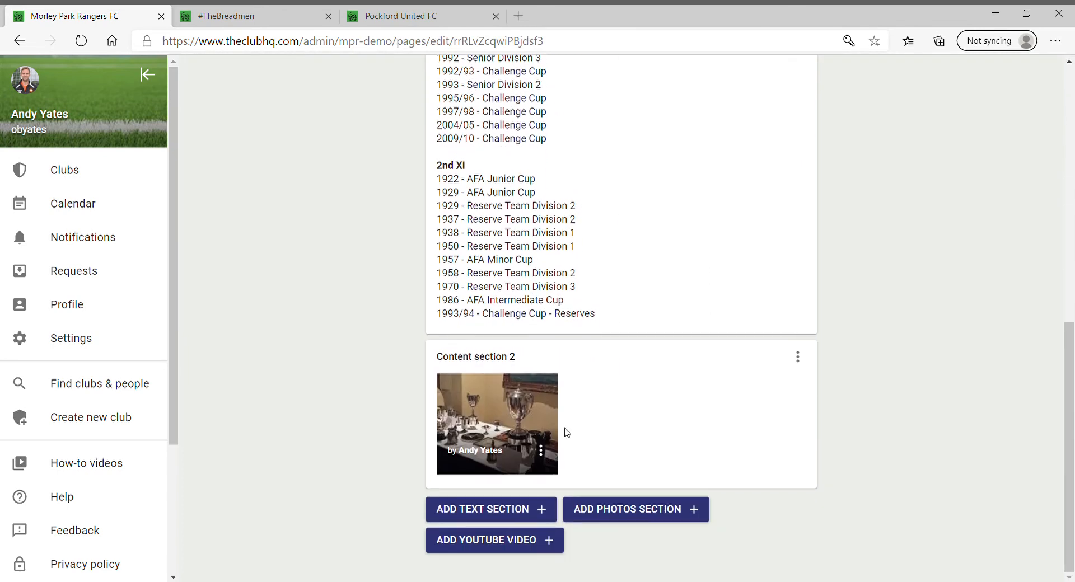
pyautogui.scroll(10, 610, 461)
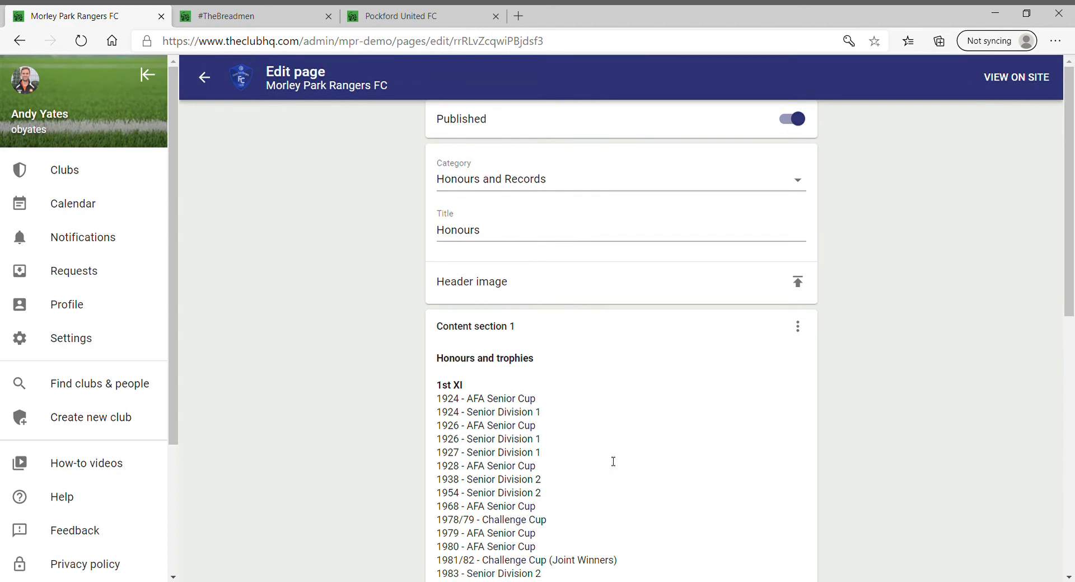
pyautogui.click(1010, 77)
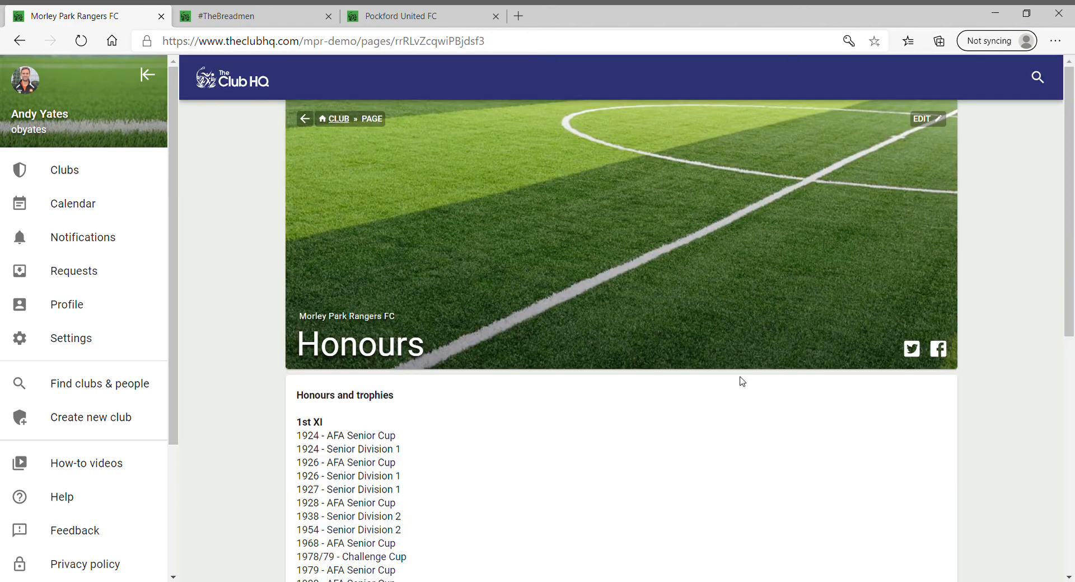
pyautogui.scroll(-6, 639, 426)
pyautogui.scroll(5, 554, 468)
pyautogui.scroll(-7, 555, 467)
pyautogui.scroll(8, 554, 468)
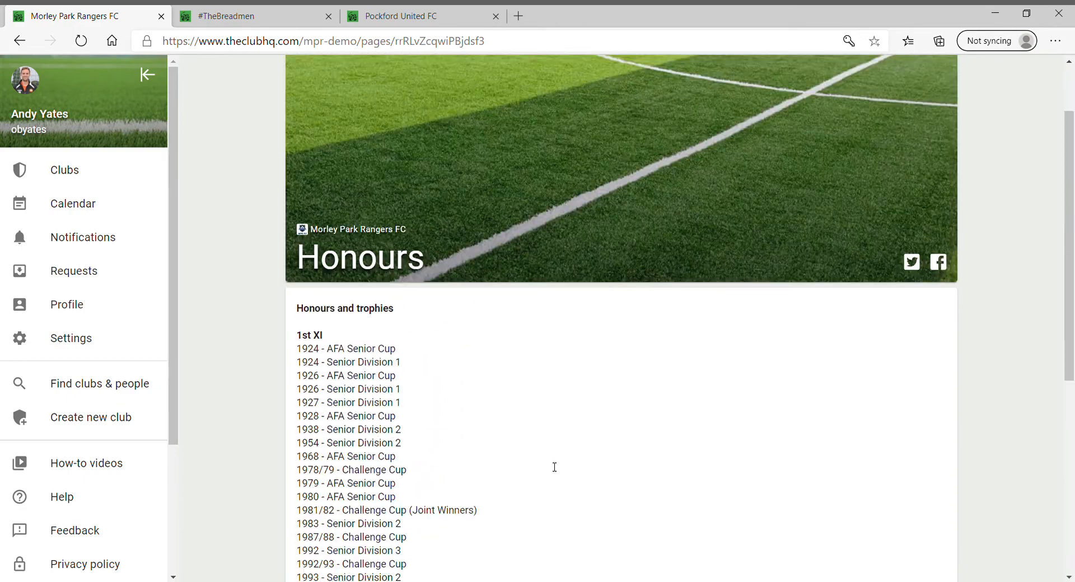
pyautogui.click(339, 119)
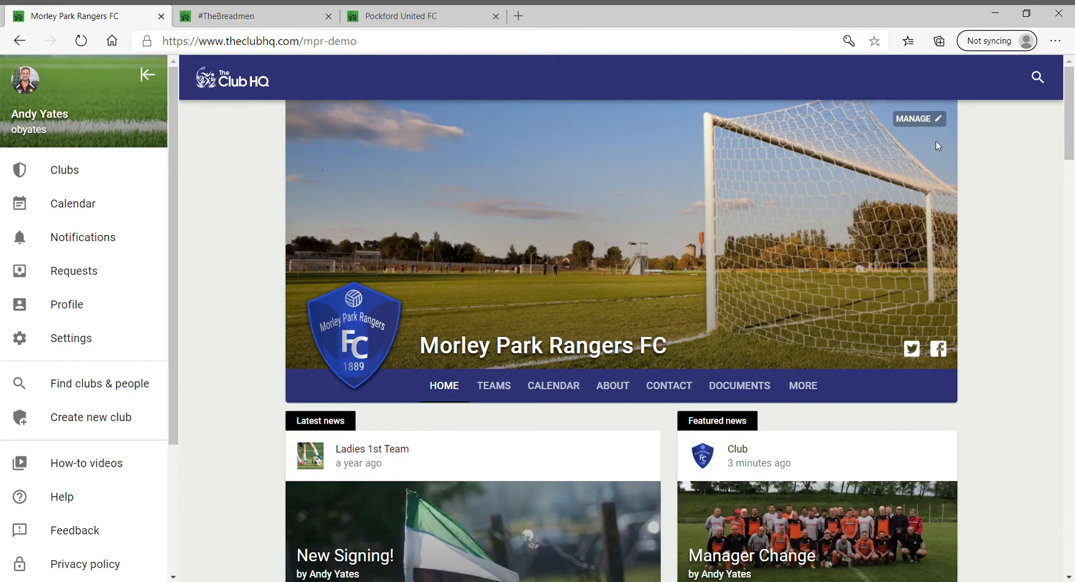
pyautogui.click(922, 120)
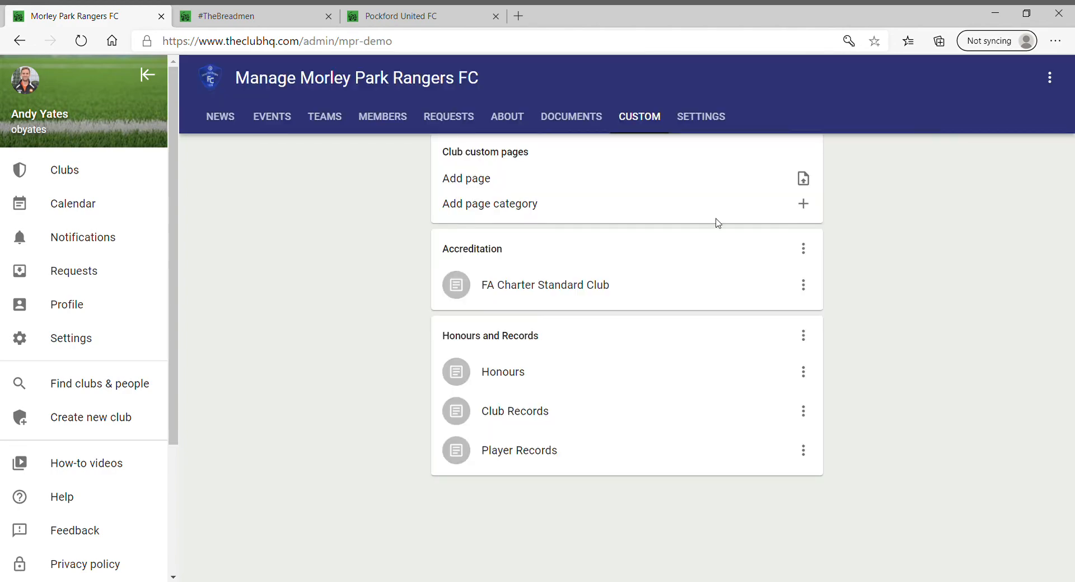
# Open the Mens 1st Team from the club's teams and show its 2020/21 fixtures
pyautogui.click(338, 122)
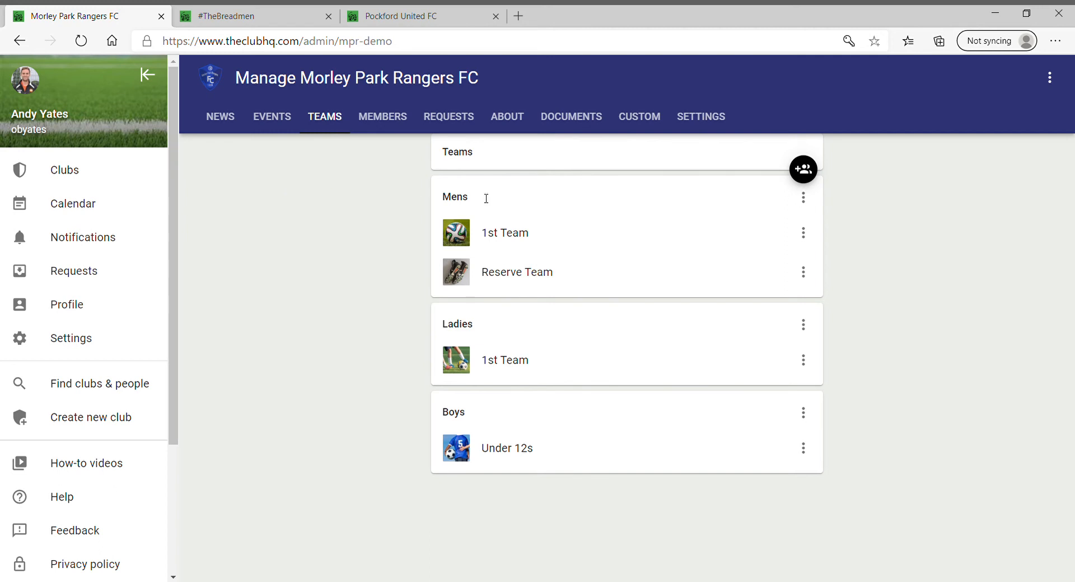
pyautogui.click(513, 240)
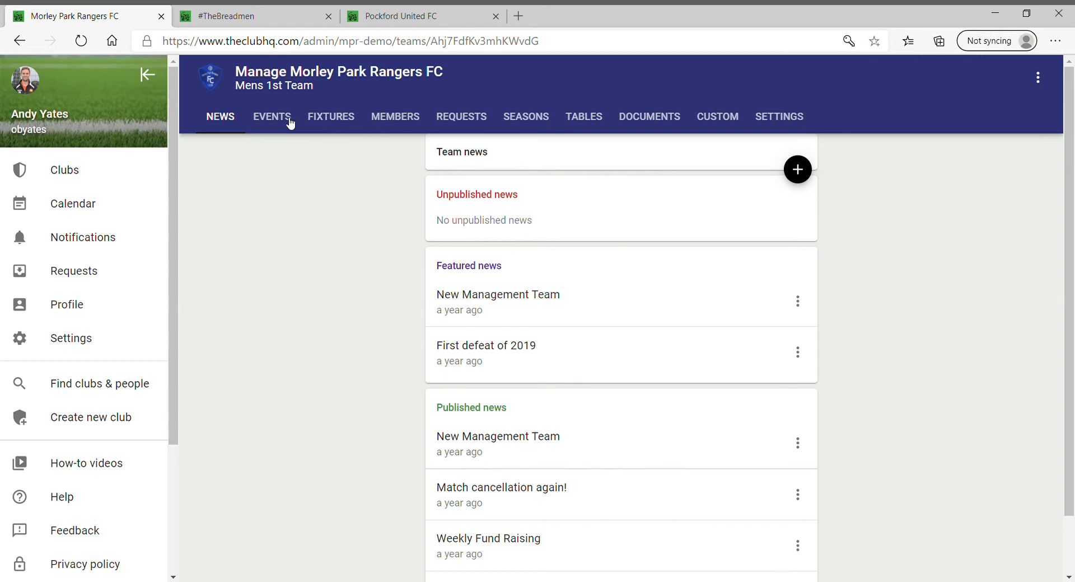
pyautogui.click(344, 120)
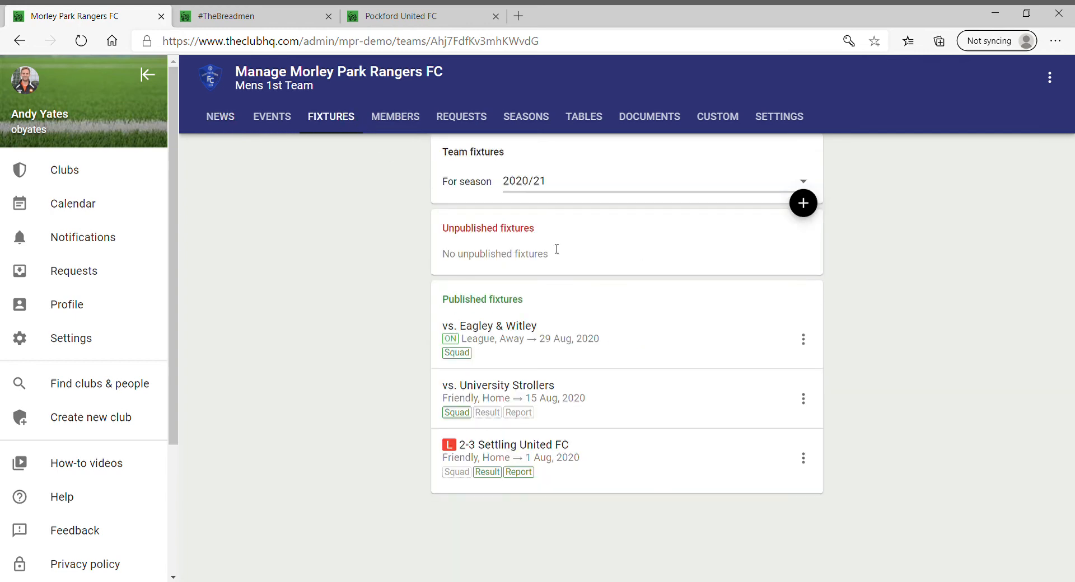
# Start a new fixture against Hyde Town dated 28 Aug 2020
pyautogui.click(804, 204)
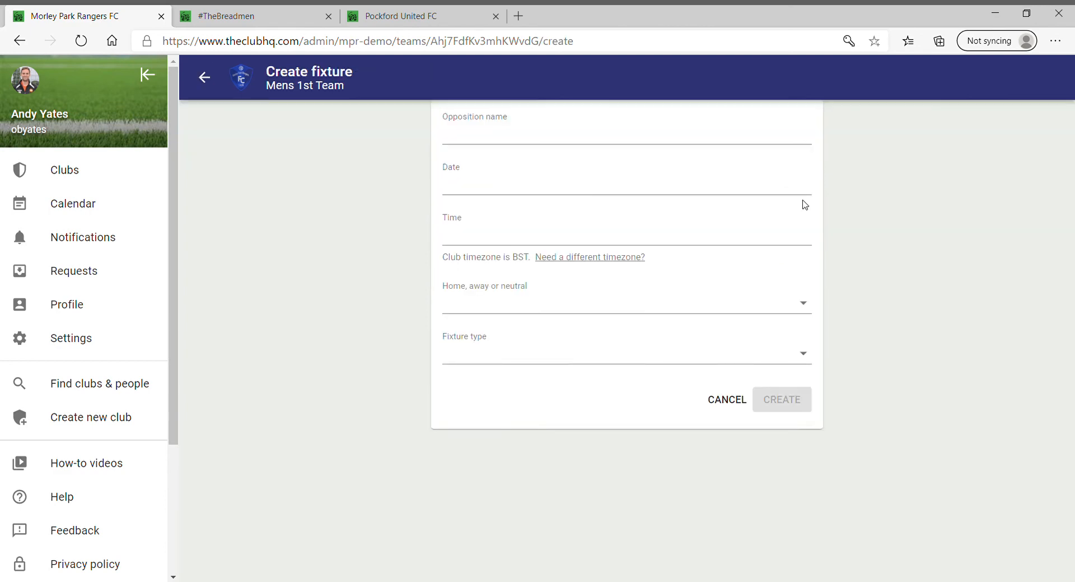
pyautogui.click(511, 141)
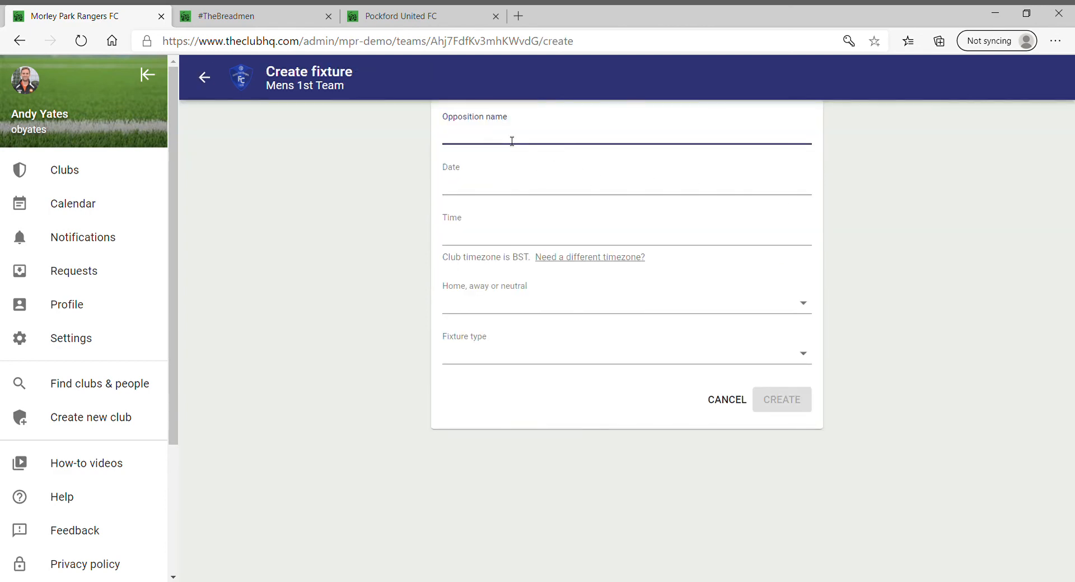
pyautogui.write('Hyde Town')
pyautogui.click(544, 193)
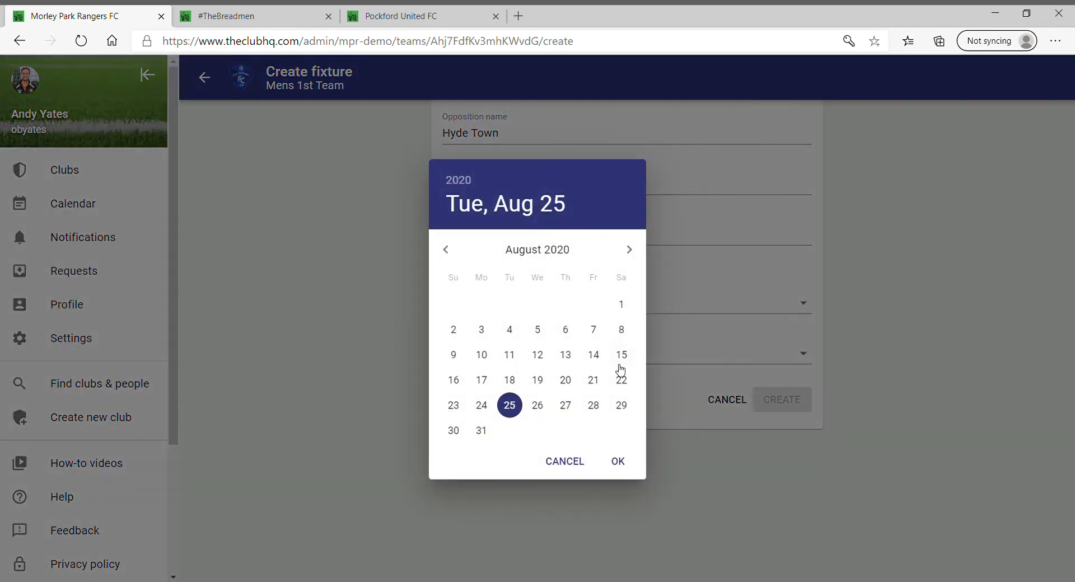
pyautogui.click(594, 405)
pyautogui.click(617, 461)
# Set a 02:00 PM kick-off as a Home League match and create the fixture
pyautogui.click(483, 238)
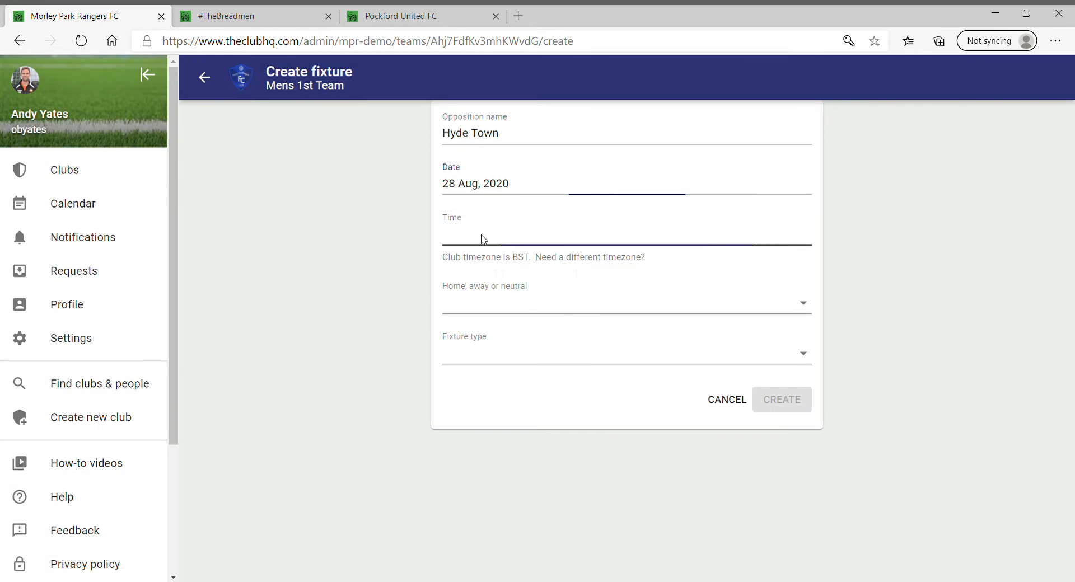
pyautogui.click(601, 304)
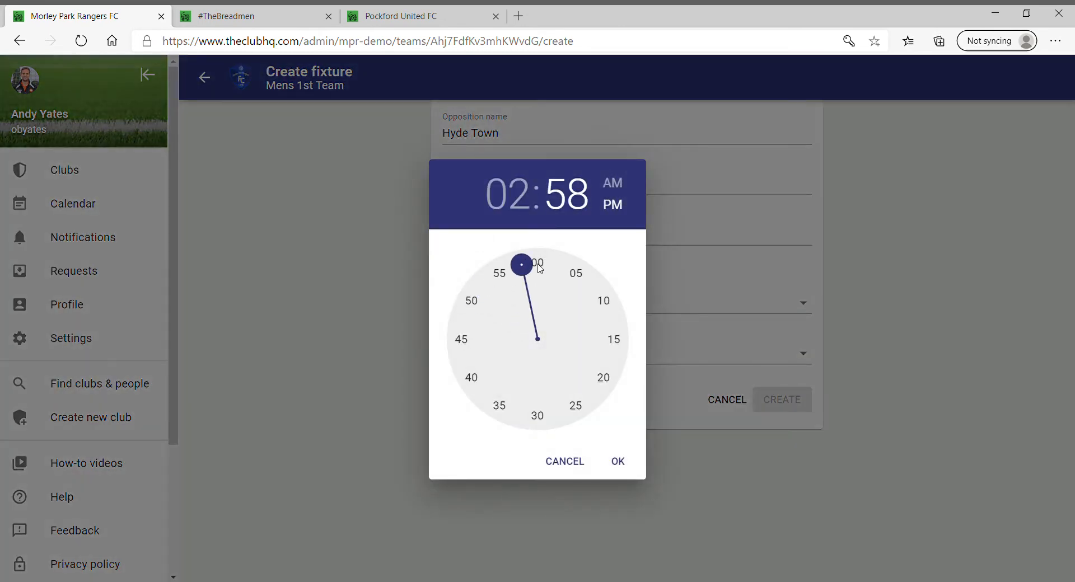
pyautogui.click(538, 267)
pyautogui.click(618, 461)
pyautogui.click(504, 310)
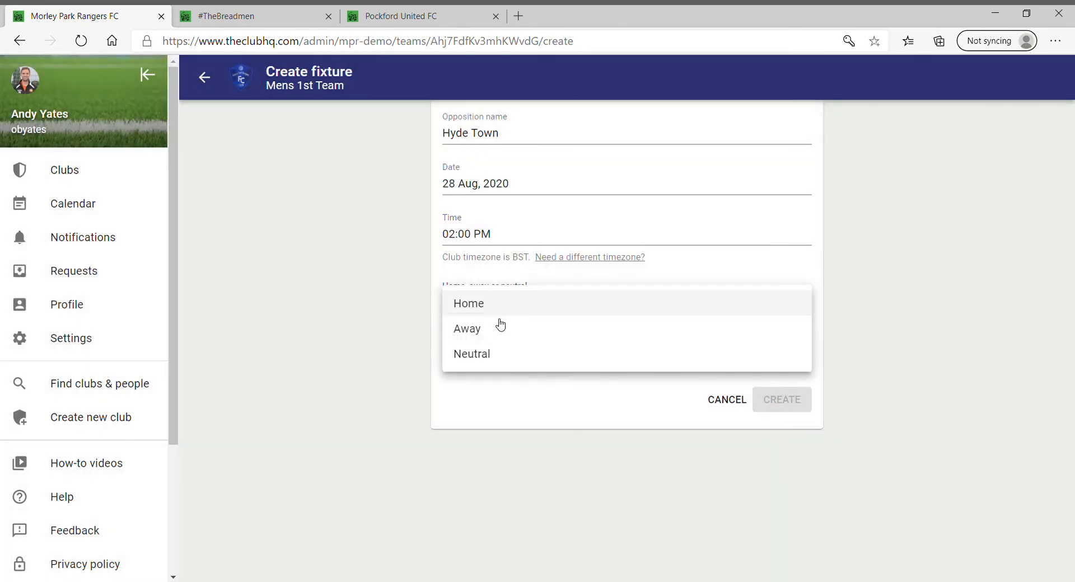
pyautogui.click(488, 311)
pyautogui.click(491, 352)
pyautogui.click(488, 358)
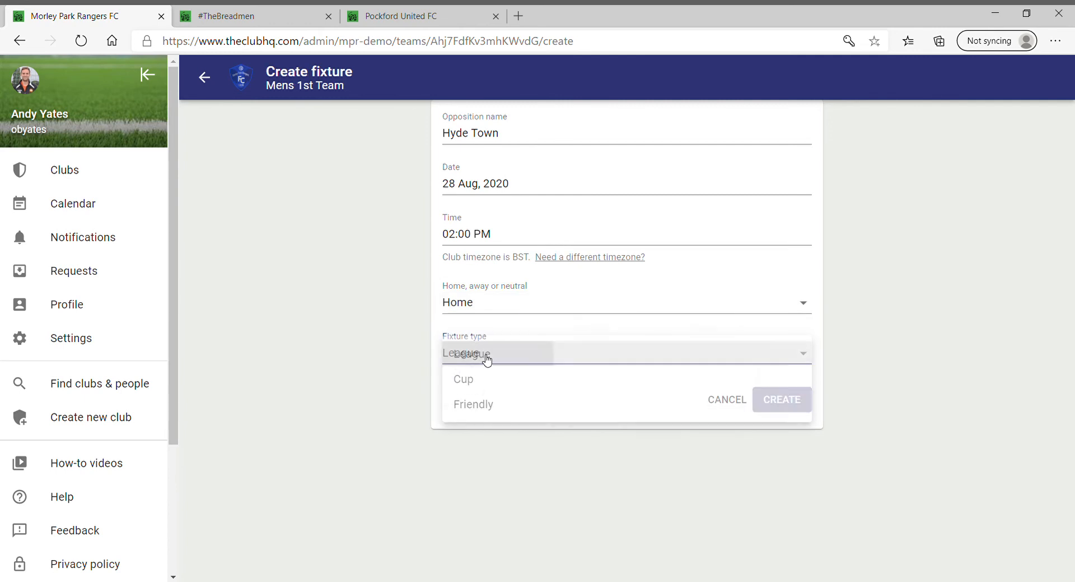
pyautogui.click(786, 408)
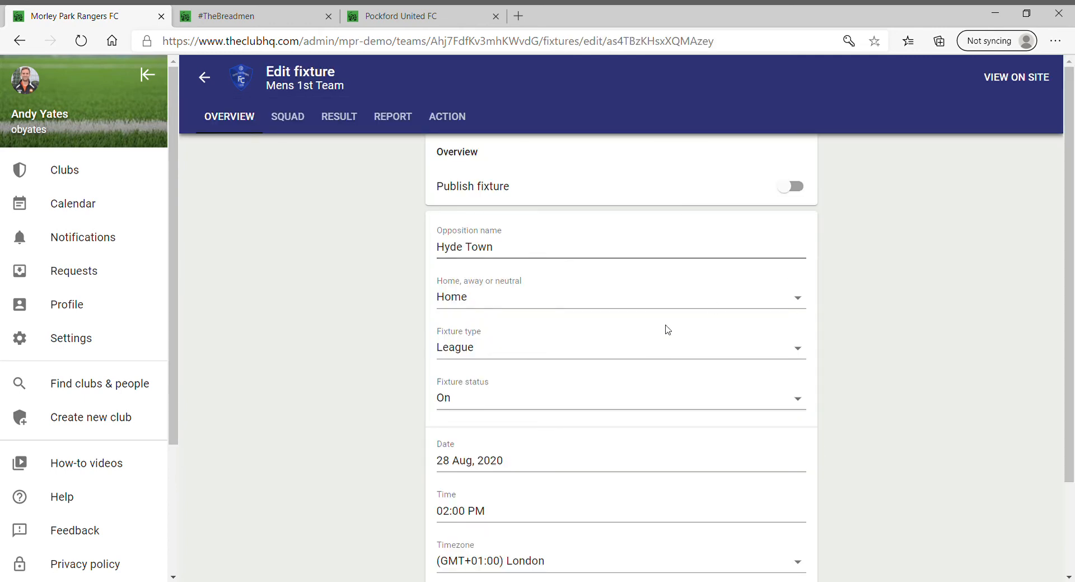
# Switch on Publish fixture for the Hyde Town match
pyautogui.scroll(-3, 526, 336)
pyautogui.scroll(3, 526, 333)
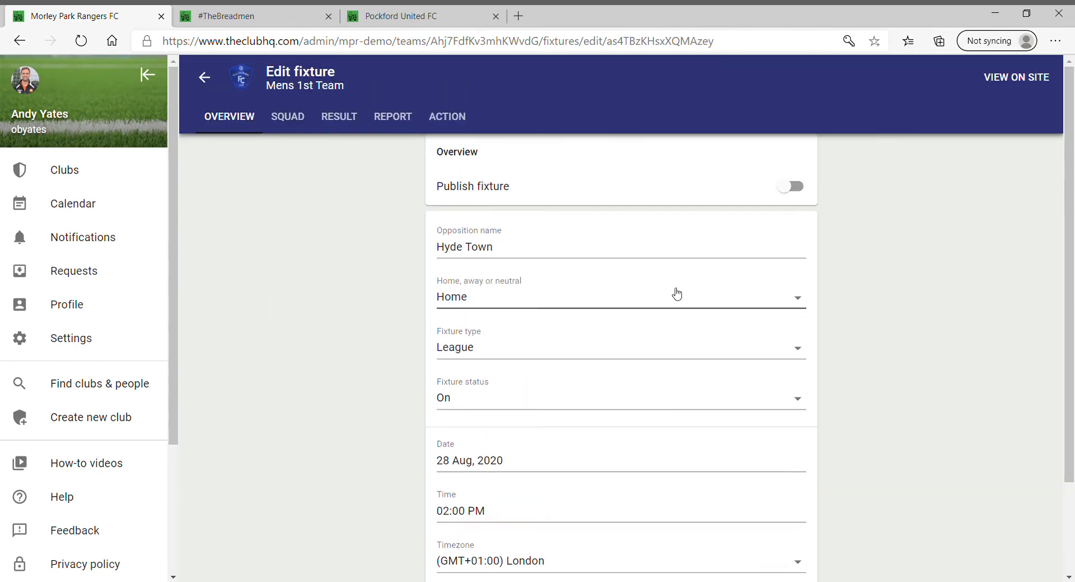
pyautogui.click(803, 190)
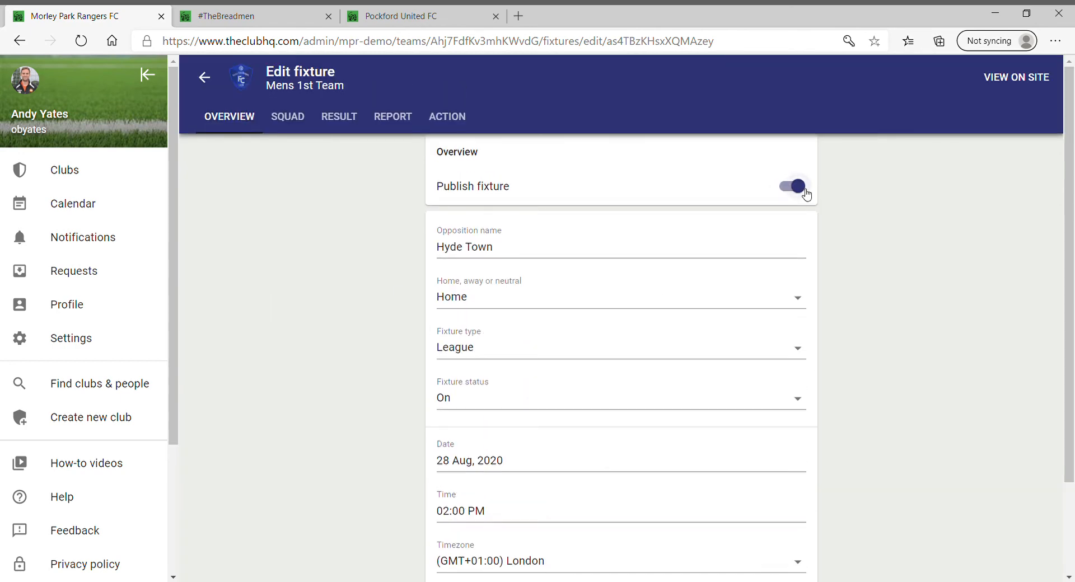
pyautogui.scroll(-3, 305, 212)
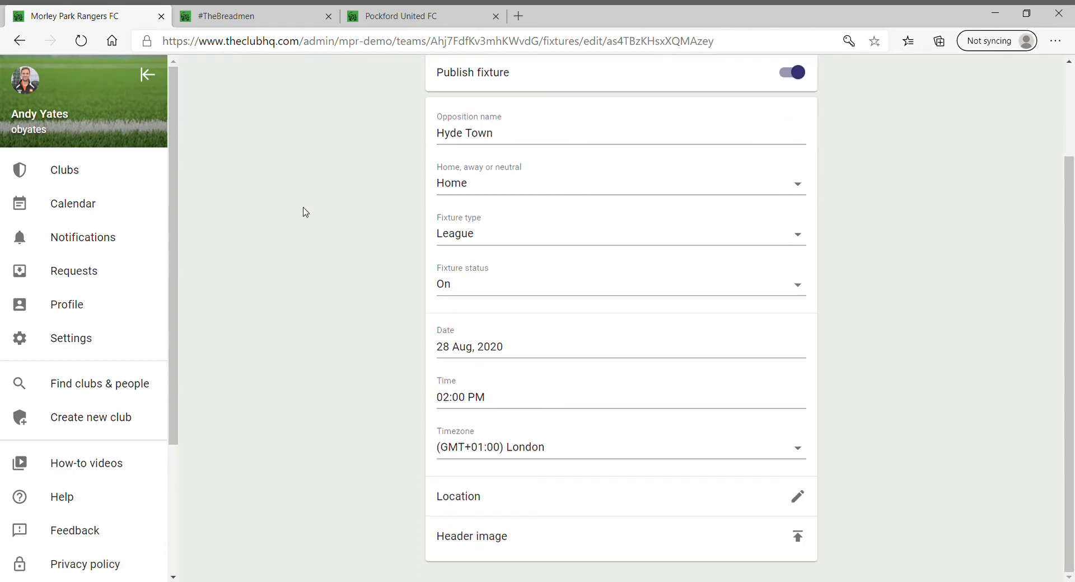
pyautogui.scroll(3, 305, 212)
pyautogui.scroll(-3, 305, 211)
pyautogui.scroll(3, 269, 355)
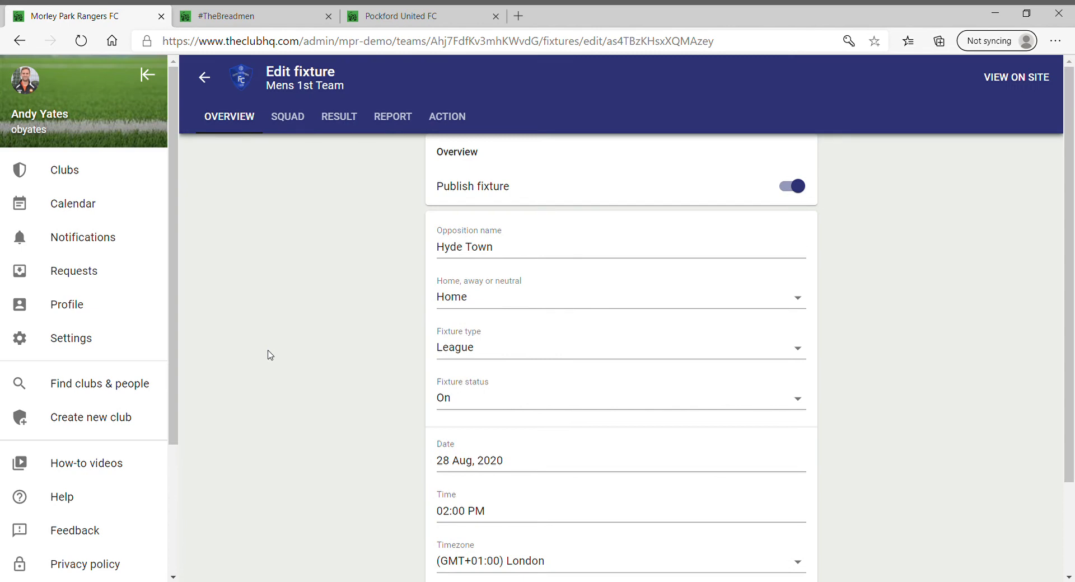
# Look over the fixture's squad, result and match report sections
pyautogui.click(293, 121)
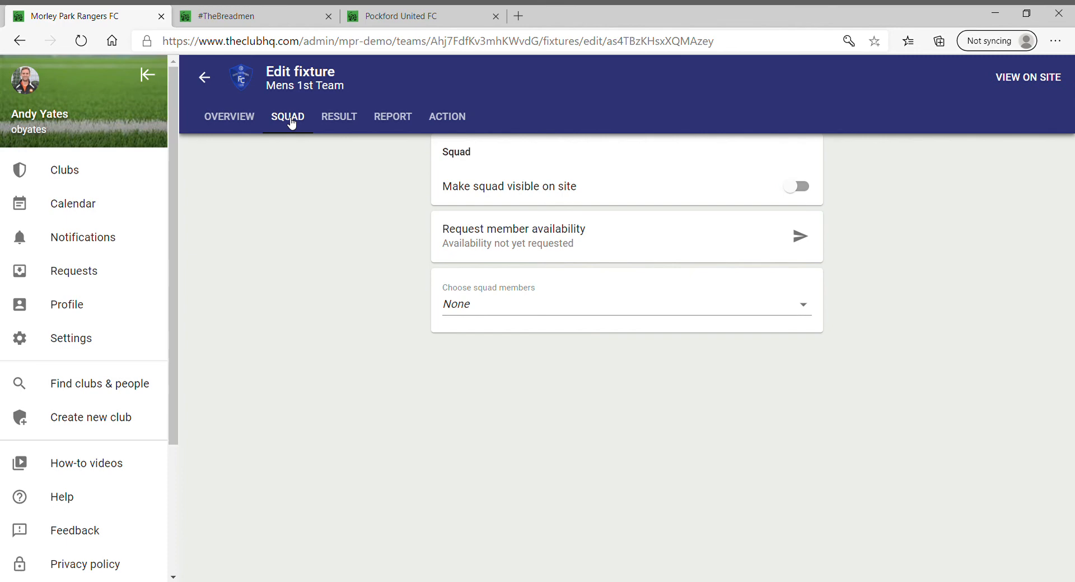
pyautogui.click(349, 120)
pyautogui.scroll(-1, 374, 312)
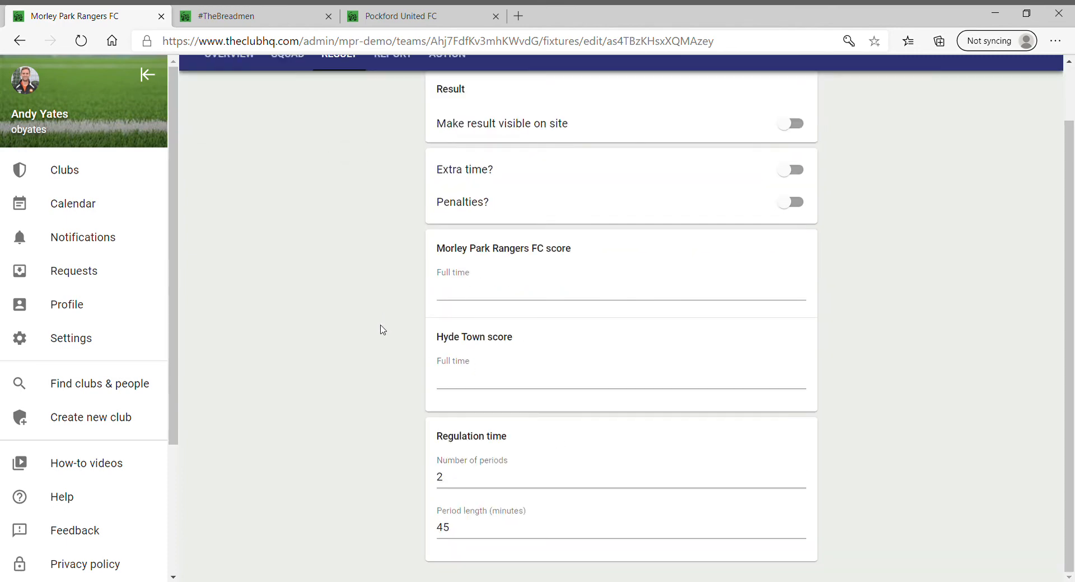
pyautogui.scroll(1, 379, 328)
pyautogui.click(392, 117)
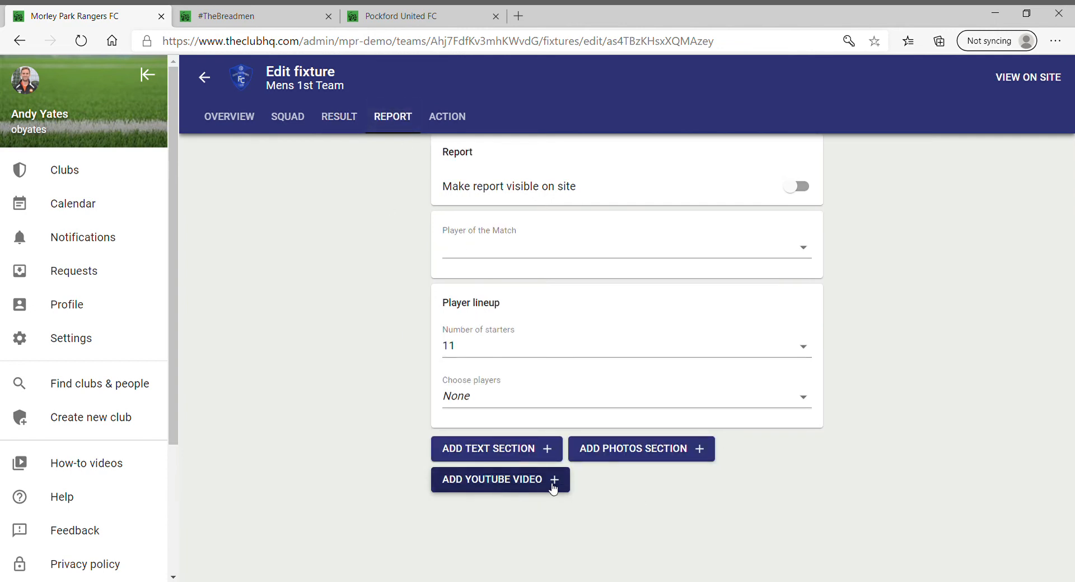
# Browse the Player and Event options for a team action, cancel it, and return to the fixtures list
pyautogui.click(447, 116)
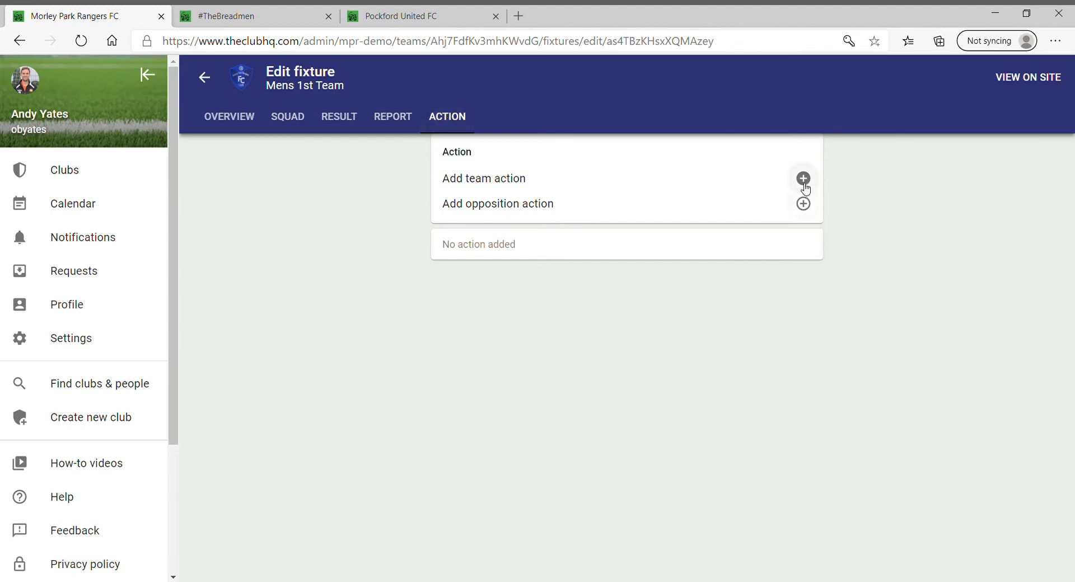
pyautogui.click(803, 179)
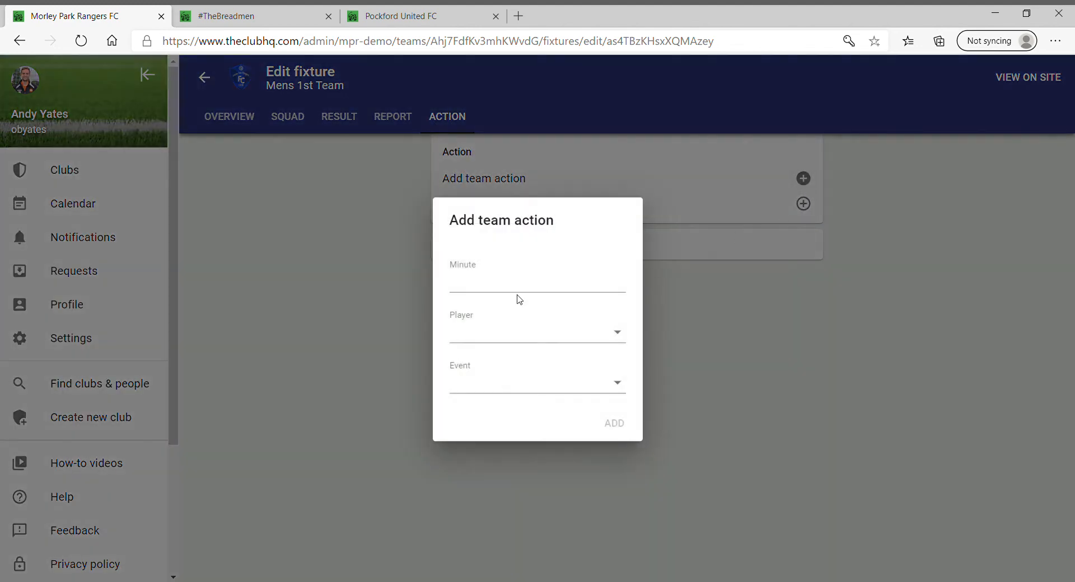
pyautogui.click(619, 333)
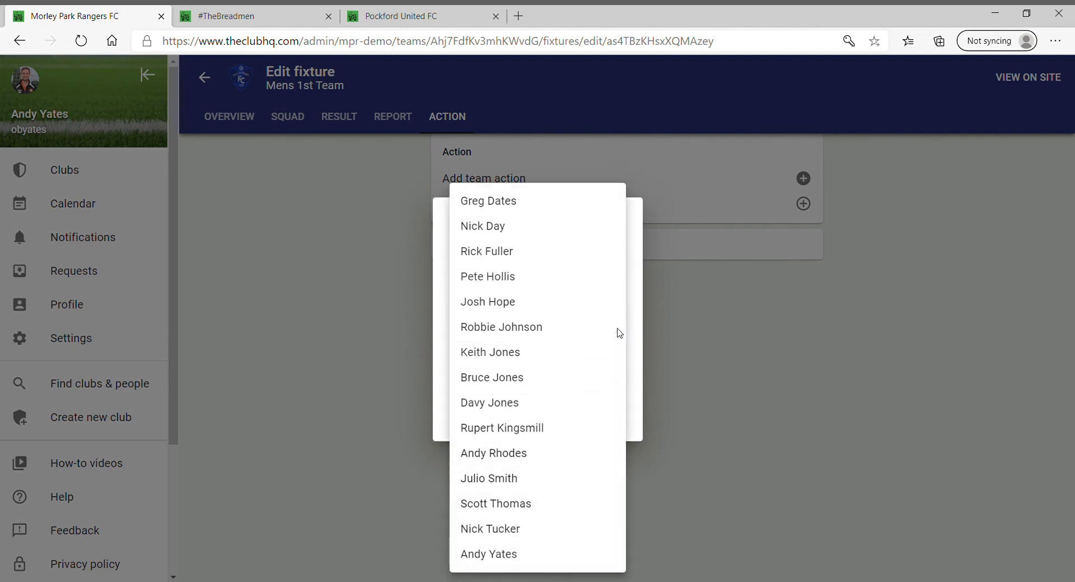
pyautogui.click(708, 333)
pyautogui.click(621, 383)
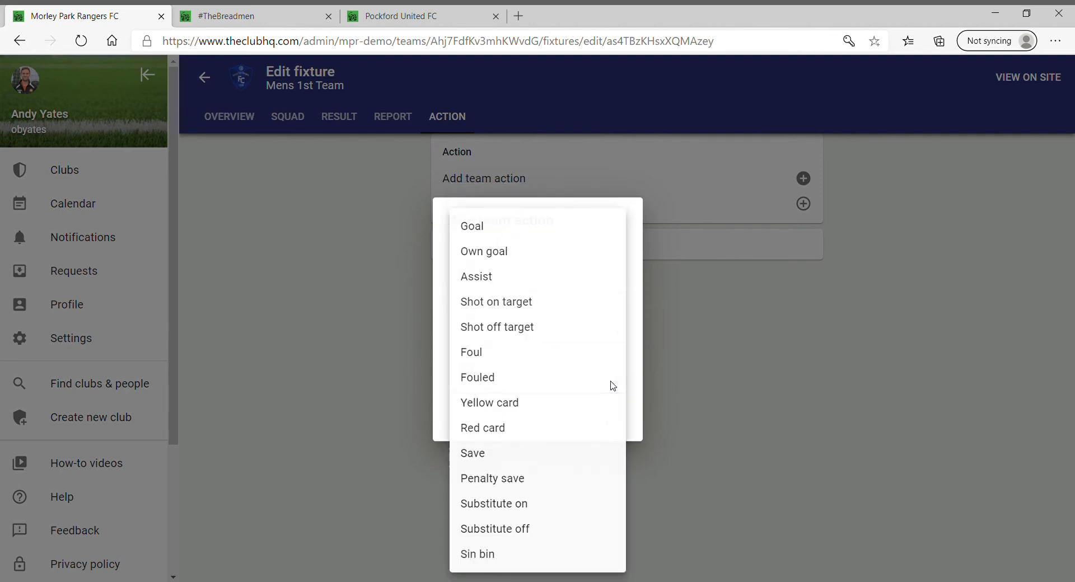
pyautogui.click(800, 448)
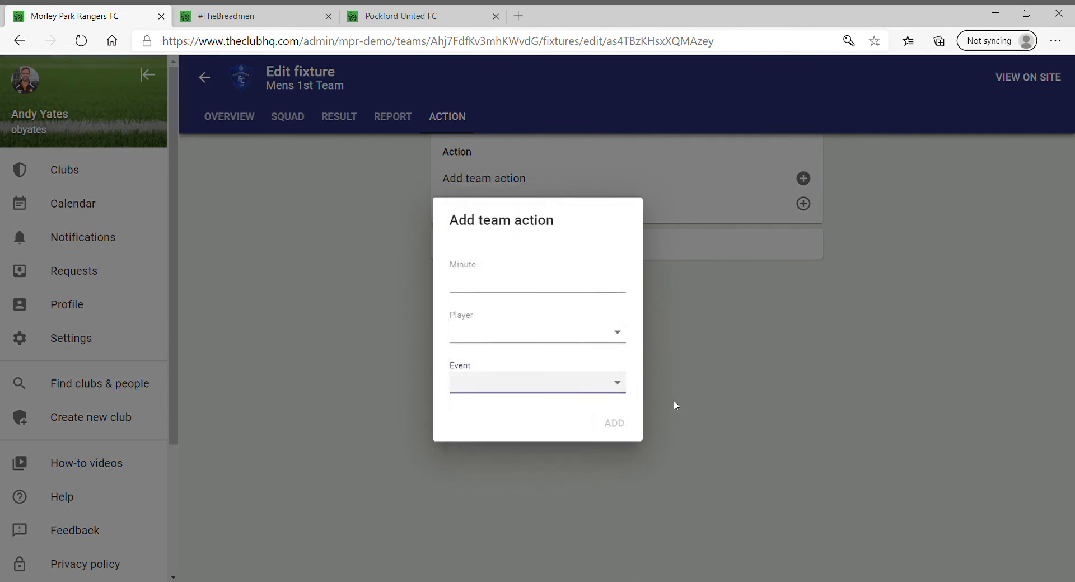
pyautogui.click(761, 311)
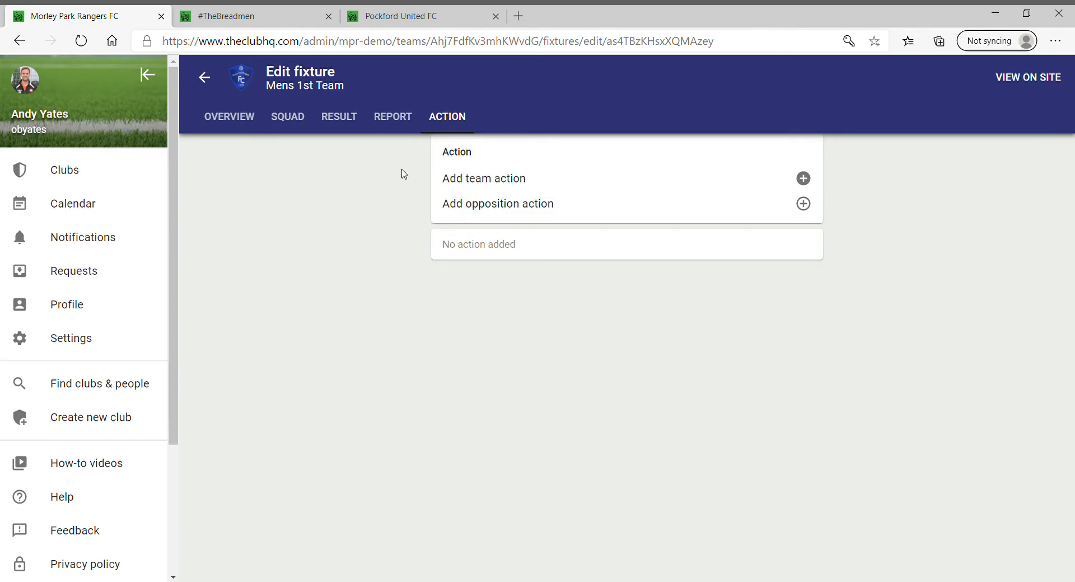
pyautogui.click(205, 78)
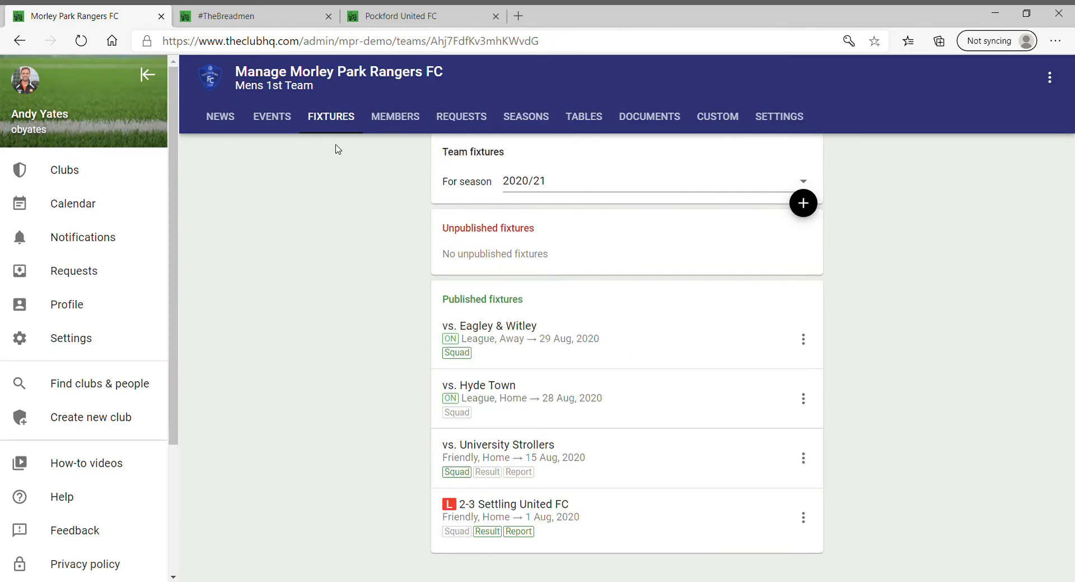
# Open the Settling United FC fixture and review its squad and result
pyautogui.click(551, 519)
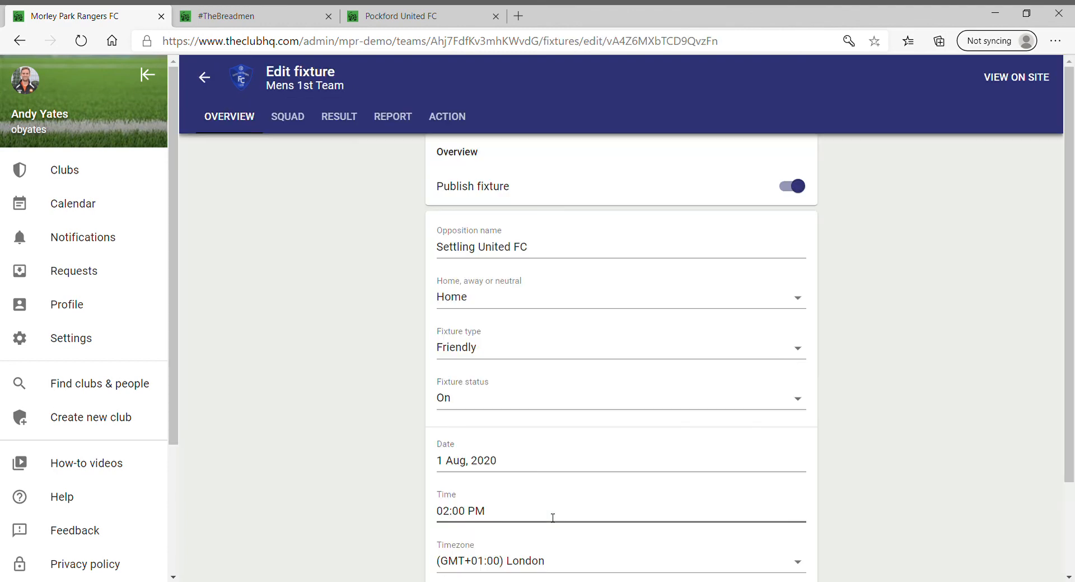
pyautogui.click(300, 124)
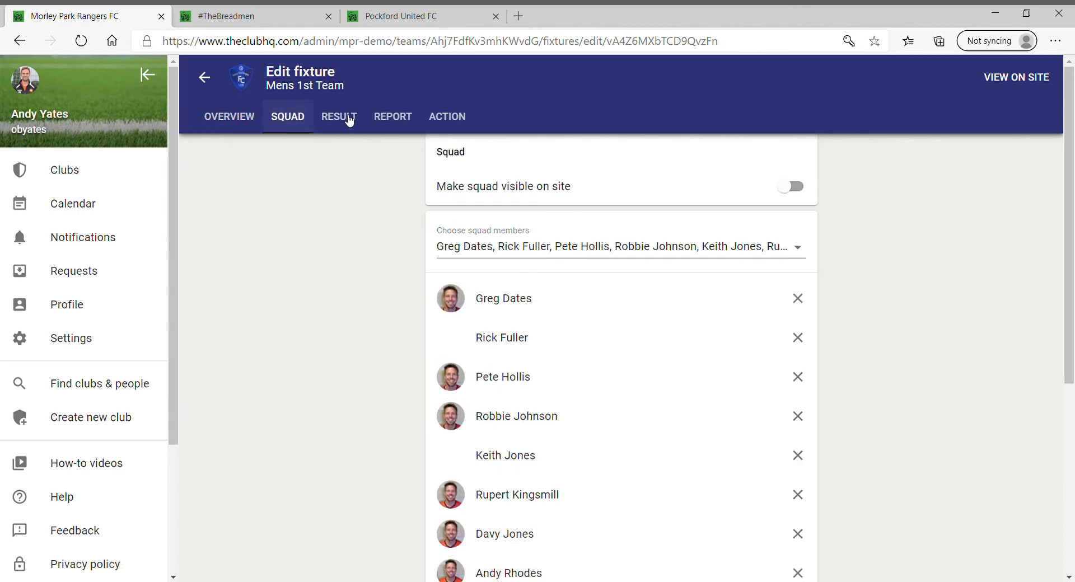
pyautogui.click(346, 120)
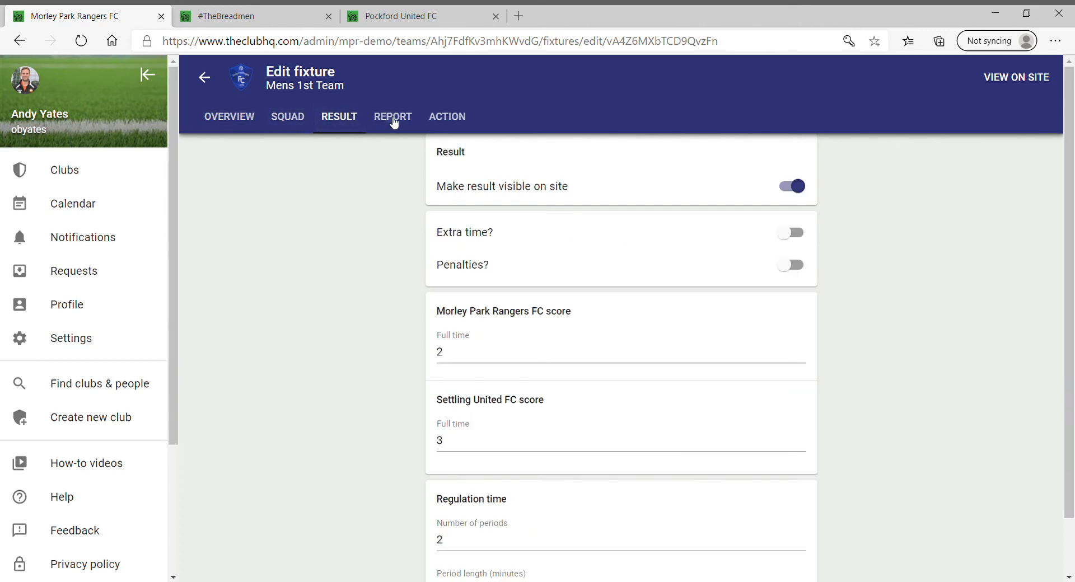
# Check the match report, lineup and goals at 10, 30, 50, 70, 90 minutes, then view publicly
pyautogui.click(393, 119)
pyautogui.scroll(-6, 467, 393)
pyautogui.scroll(-3, 467, 393)
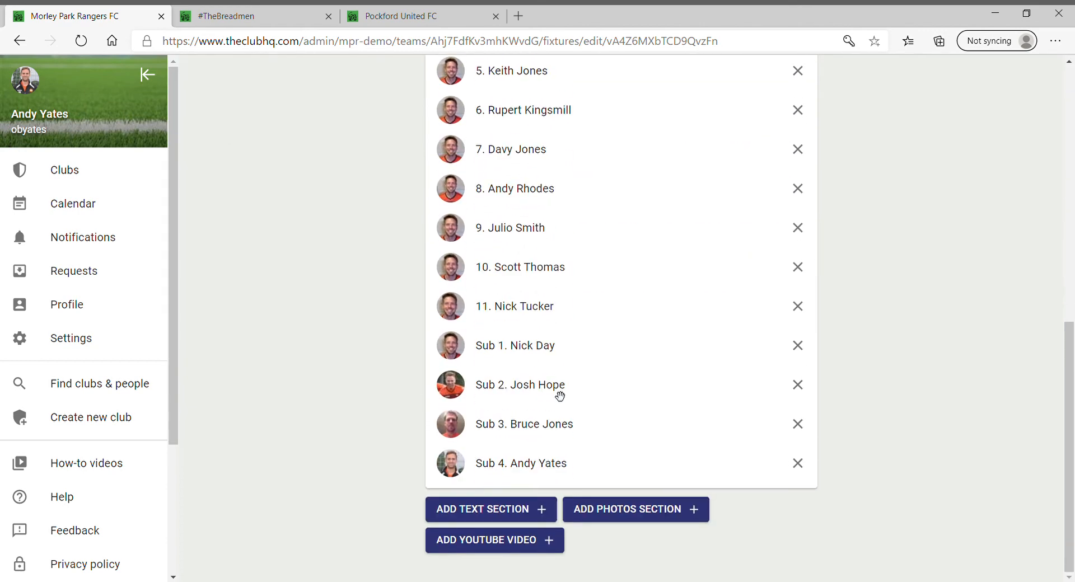
pyautogui.scroll(10, 522, 470)
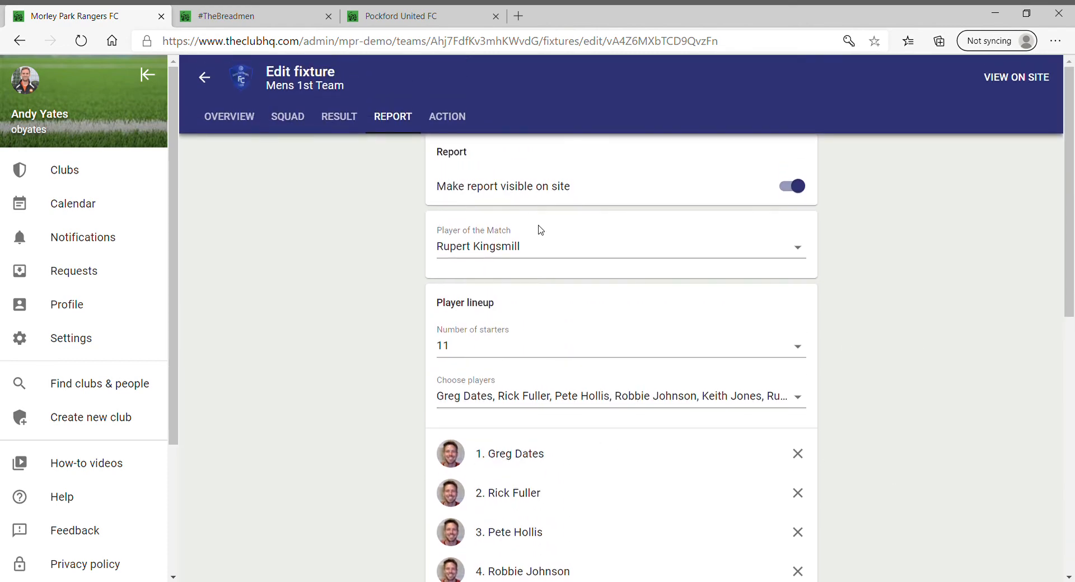
pyautogui.click(448, 116)
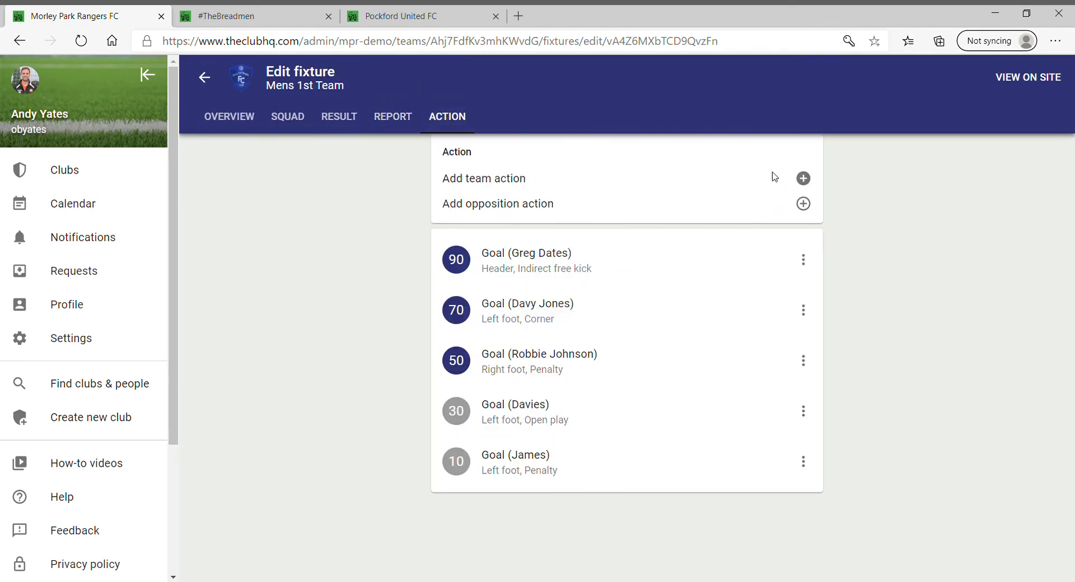
pyautogui.click(1011, 77)
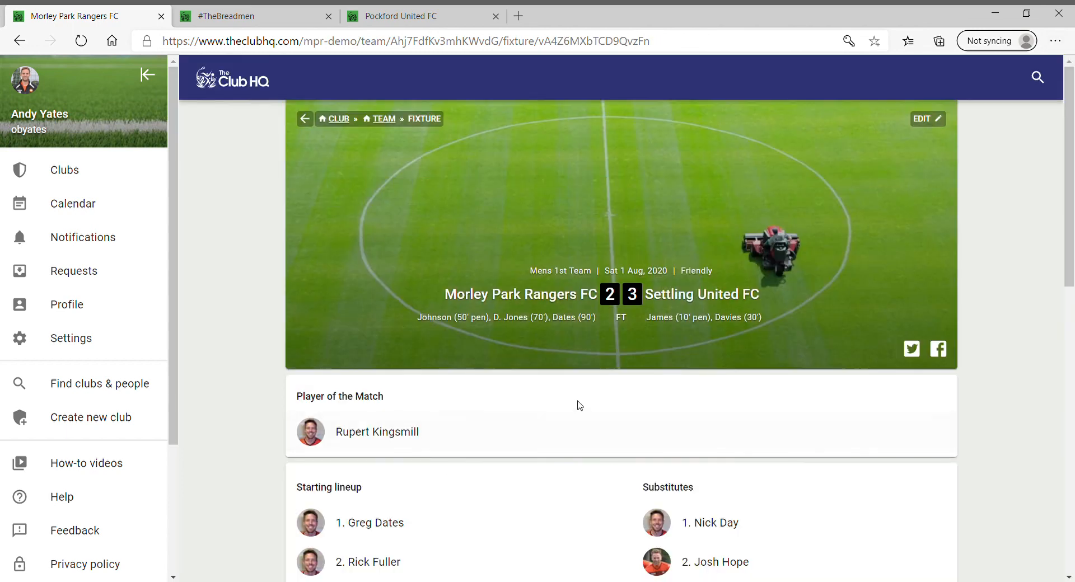
# Scroll through the 2-3 Settling United FC match page, then return to the Morley Park Rangers FC home page
pyautogui.scroll(-2, 589, 396)
pyautogui.scroll(-10, 589, 395)
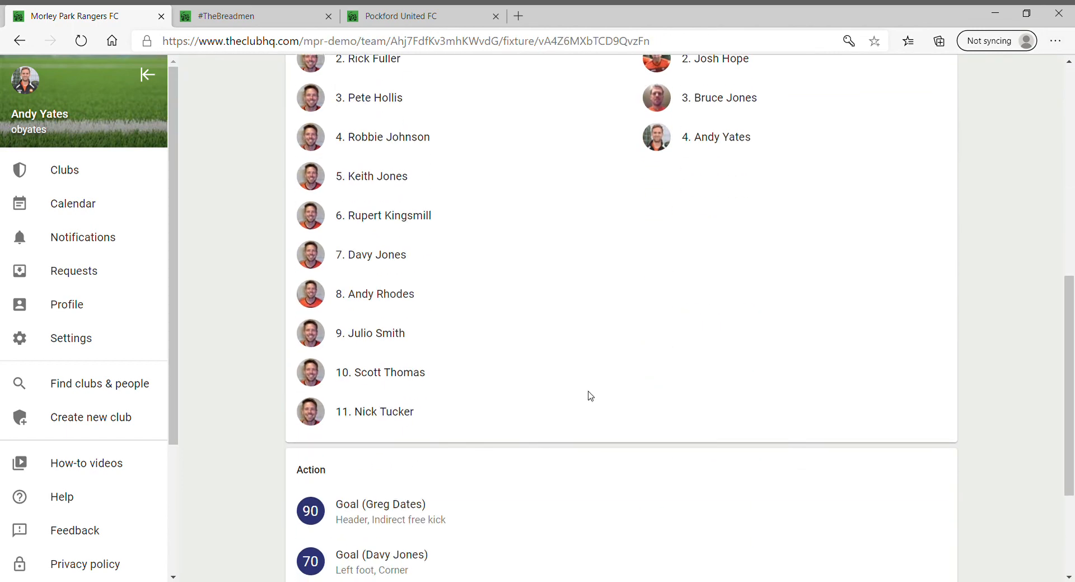
pyautogui.scroll(12, 589, 395)
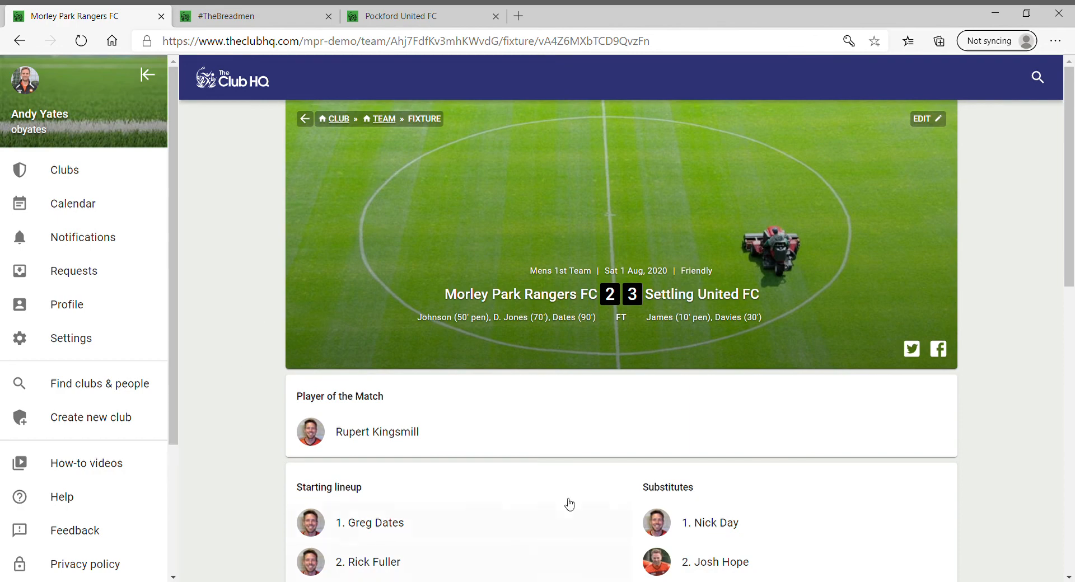
pyautogui.scroll(-6, 591, 443)
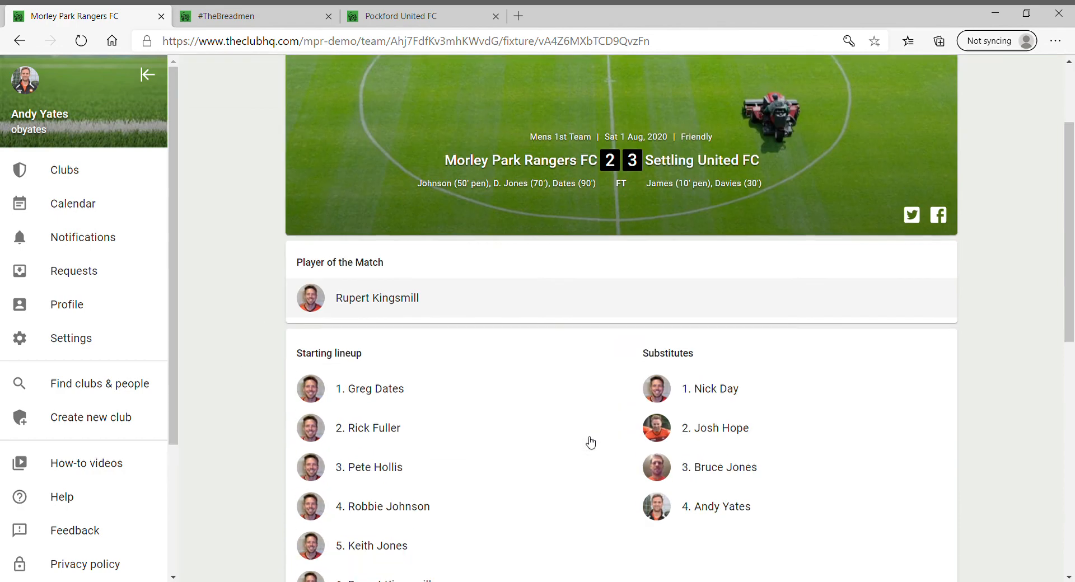
pyautogui.scroll(3, 590, 443)
pyautogui.scroll(5, 591, 442)
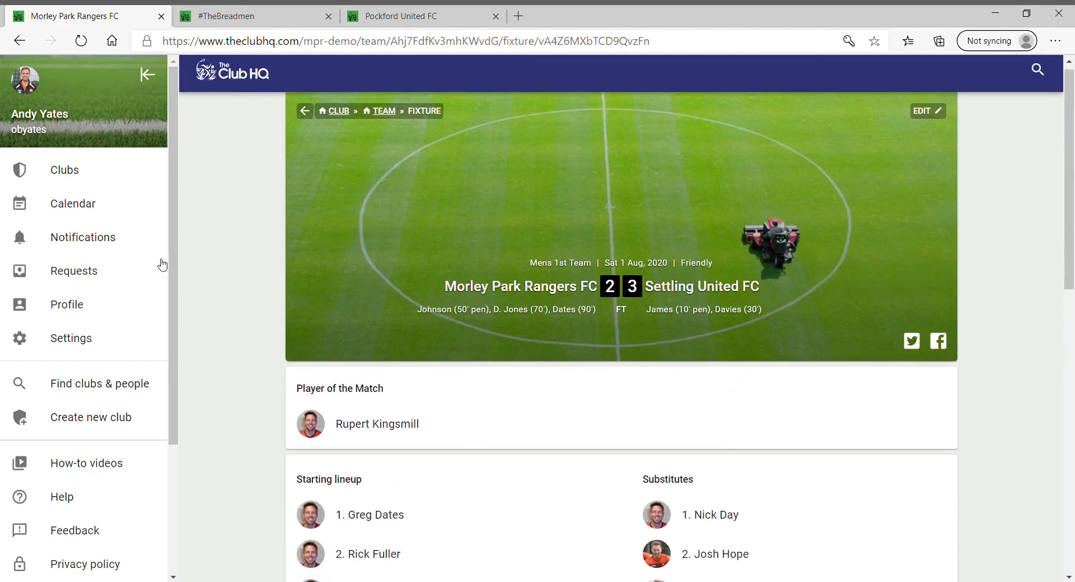
pyautogui.scroll(-6, 399, 472)
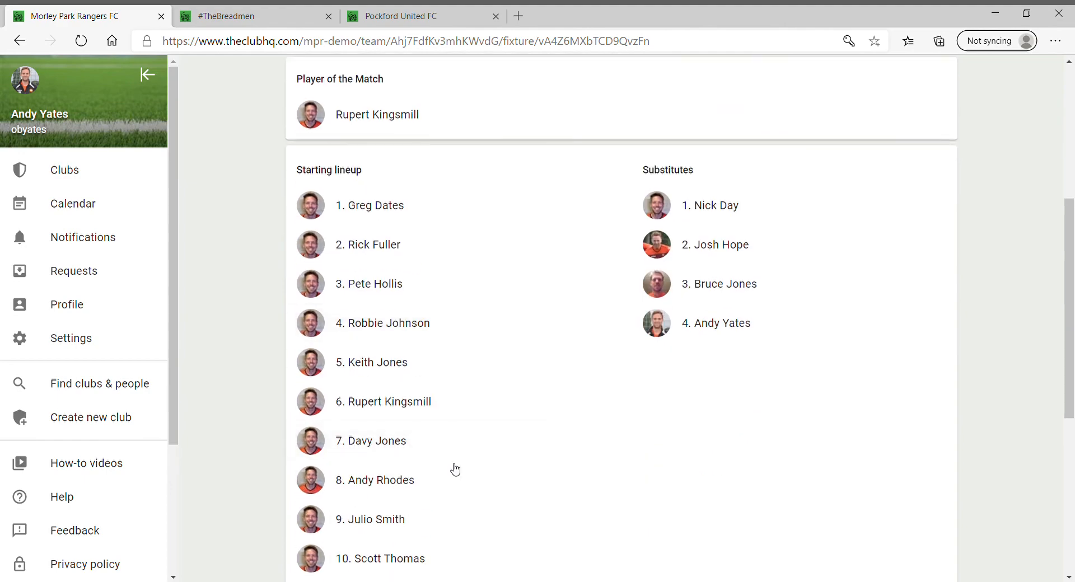
pyautogui.scroll(-4, 451, 467)
pyautogui.scroll(-3, 411, 483)
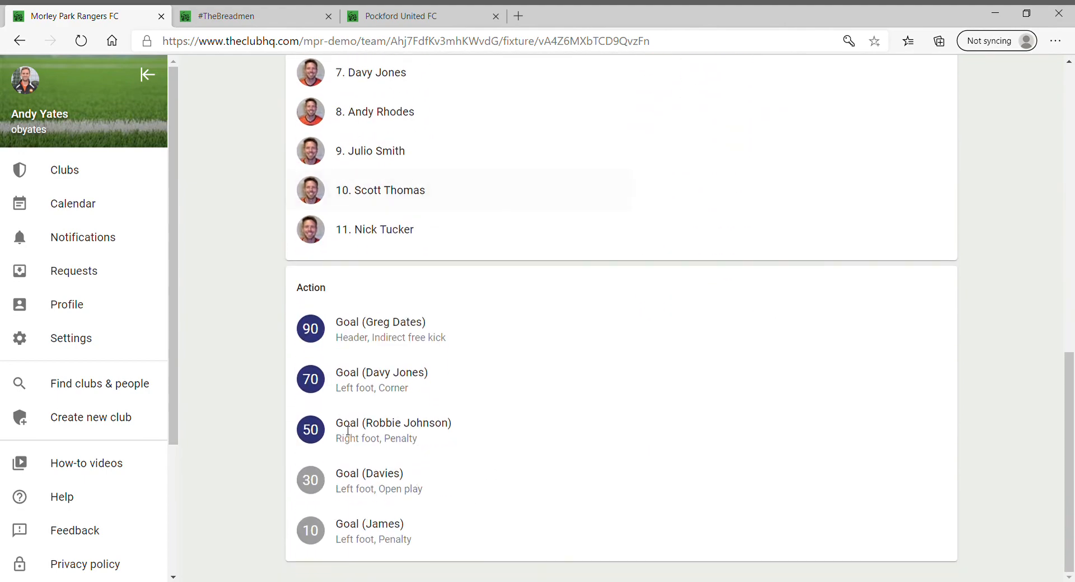
pyautogui.scroll(12, 348, 428)
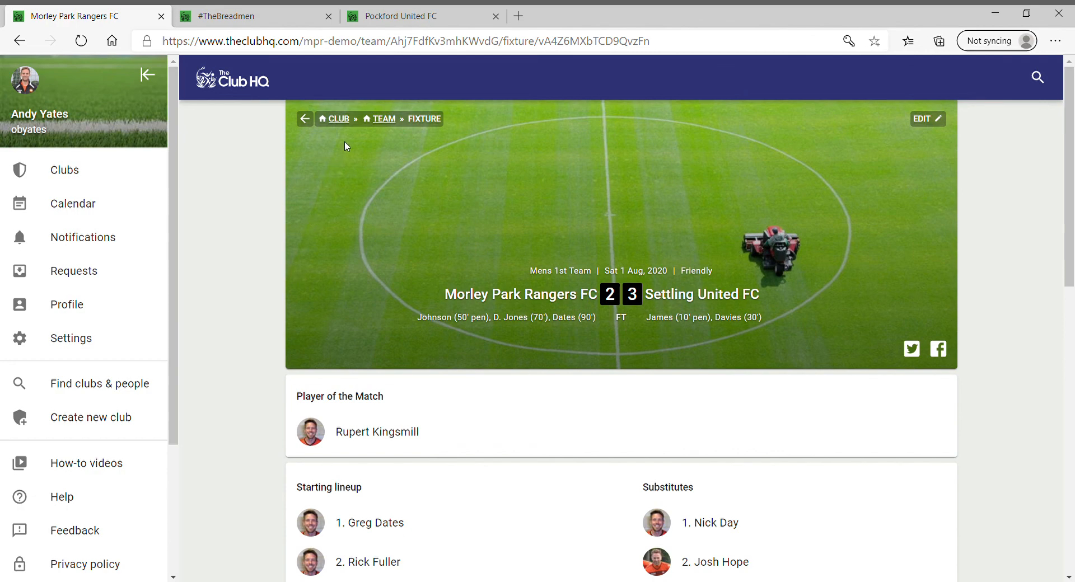
pyautogui.click(346, 121)
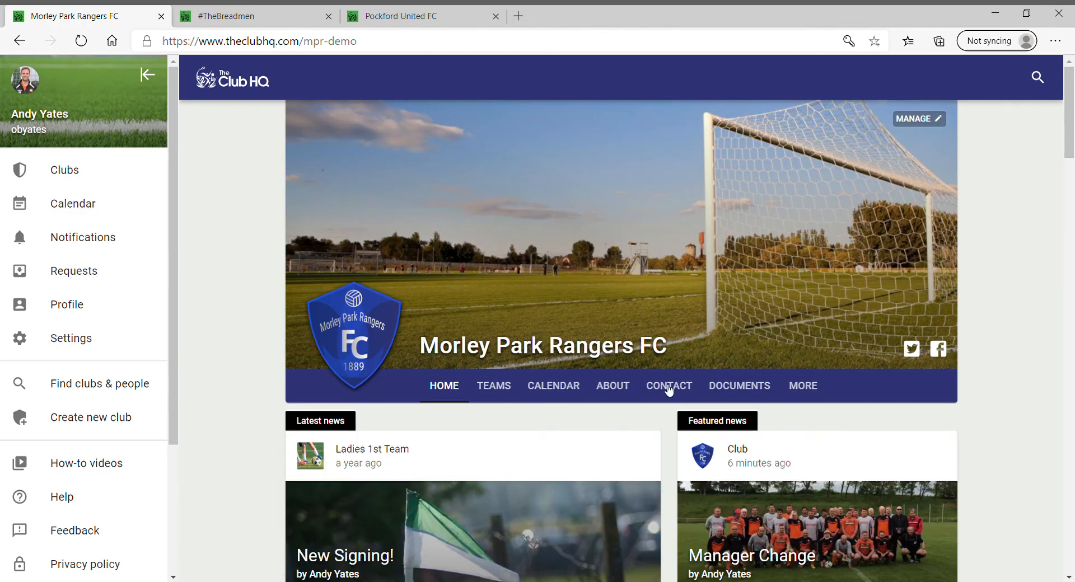
# Open the Mens 1st Team's public player stats, keeping the season on 2020/21
pyautogui.click(492, 391)
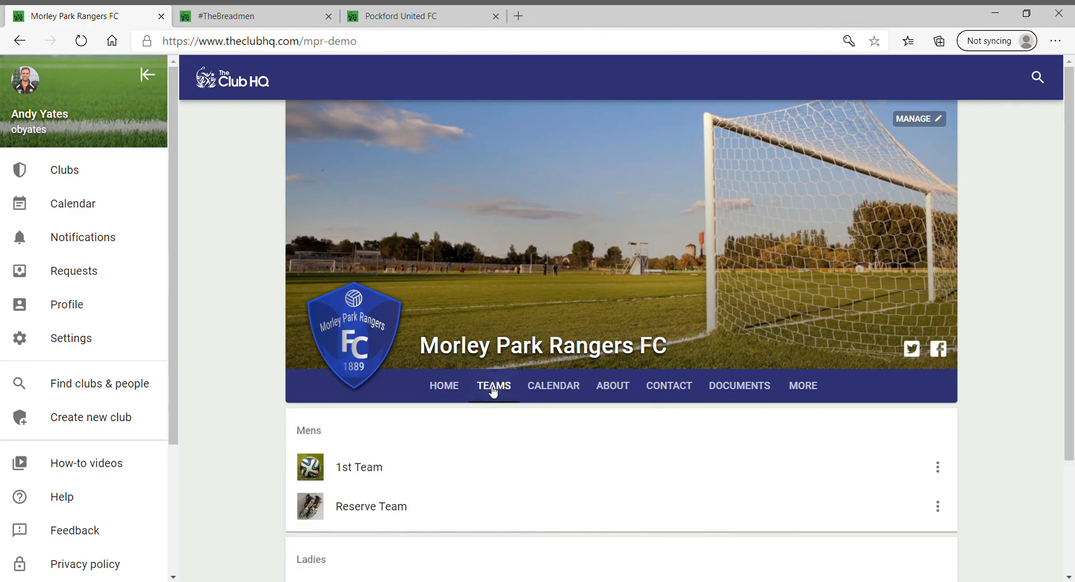
pyautogui.click(373, 473)
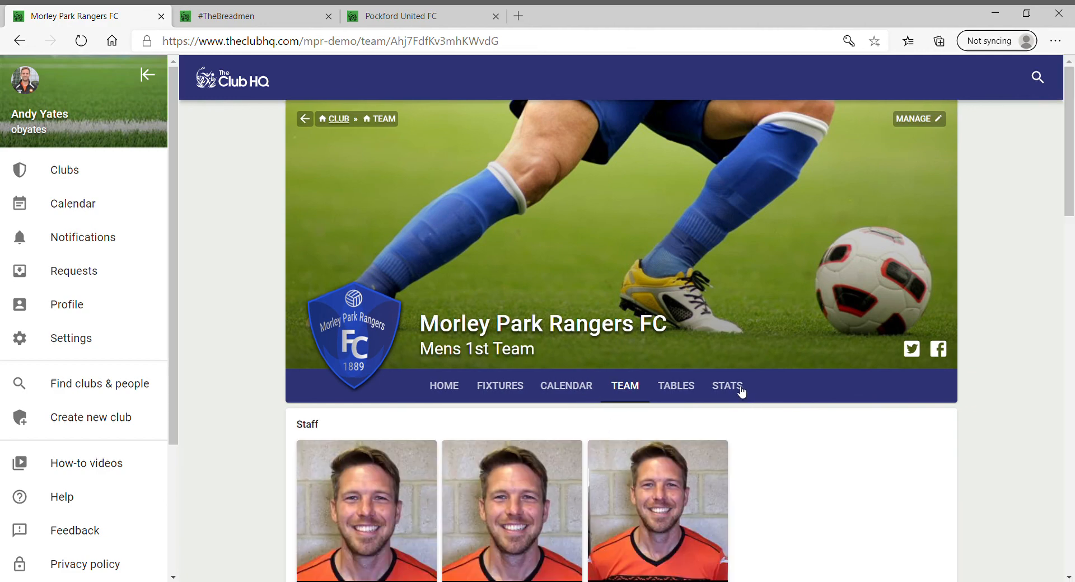
pyautogui.click(739, 386)
pyautogui.scroll(-3, 997, 479)
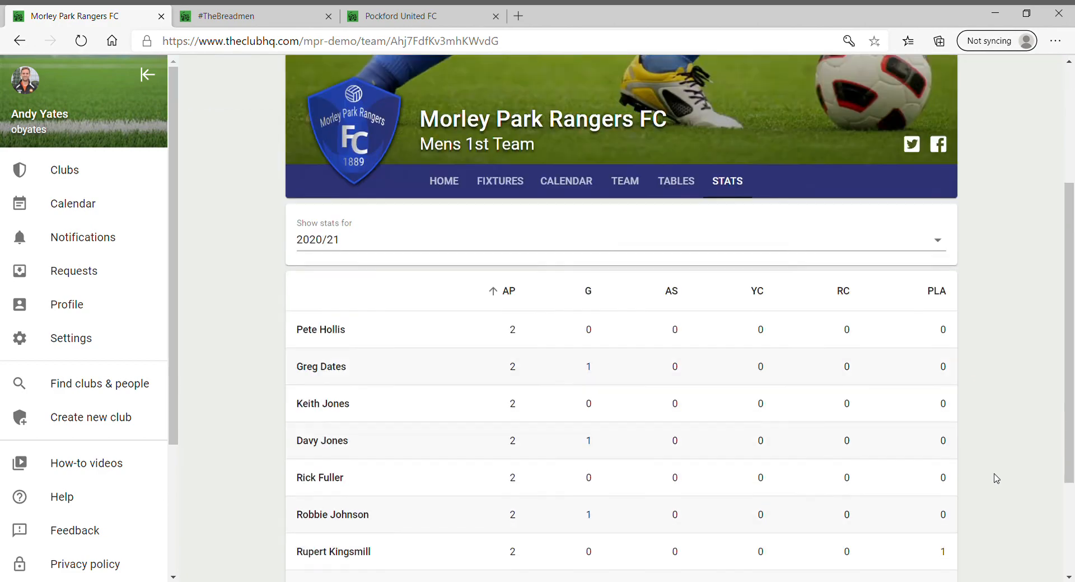
pyautogui.scroll(5, 763, 403)
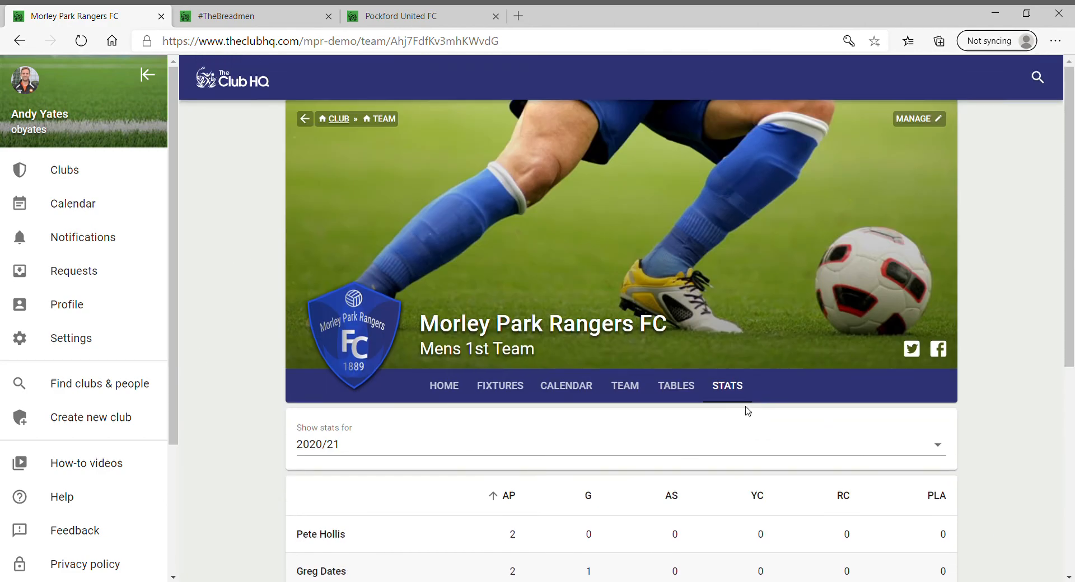
pyautogui.click(372, 445)
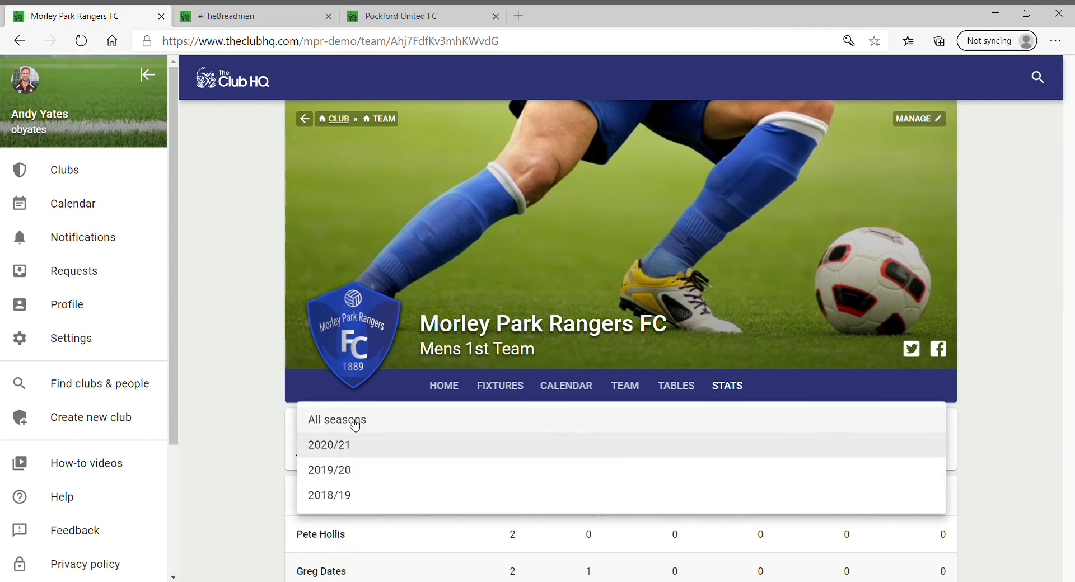
pyautogui.click(264, 295)
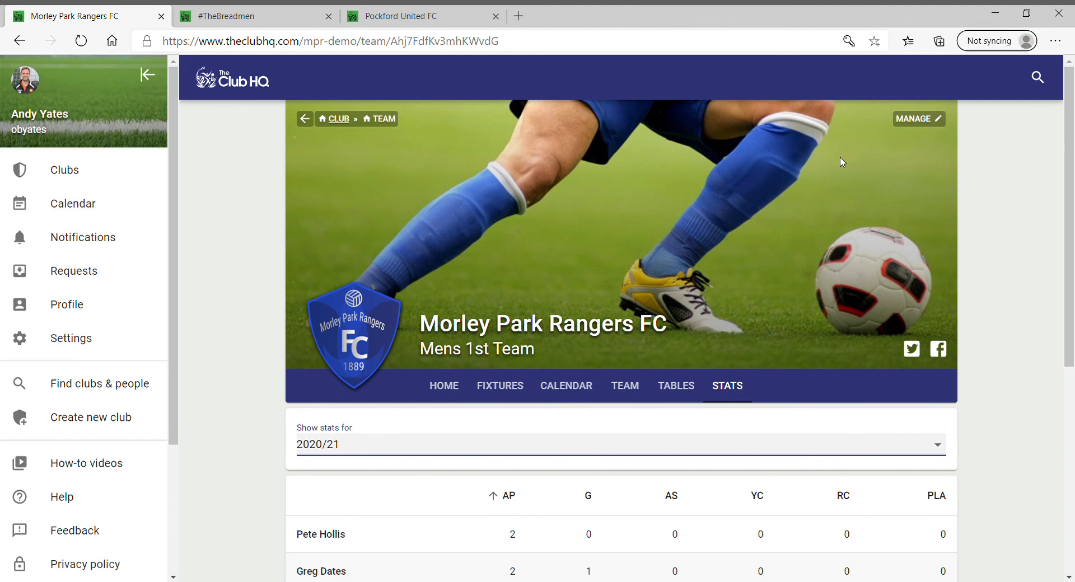
# Return to the Mens 1st Team's admin fixtures list for 2020/21
pyautogui.click(941, 127)
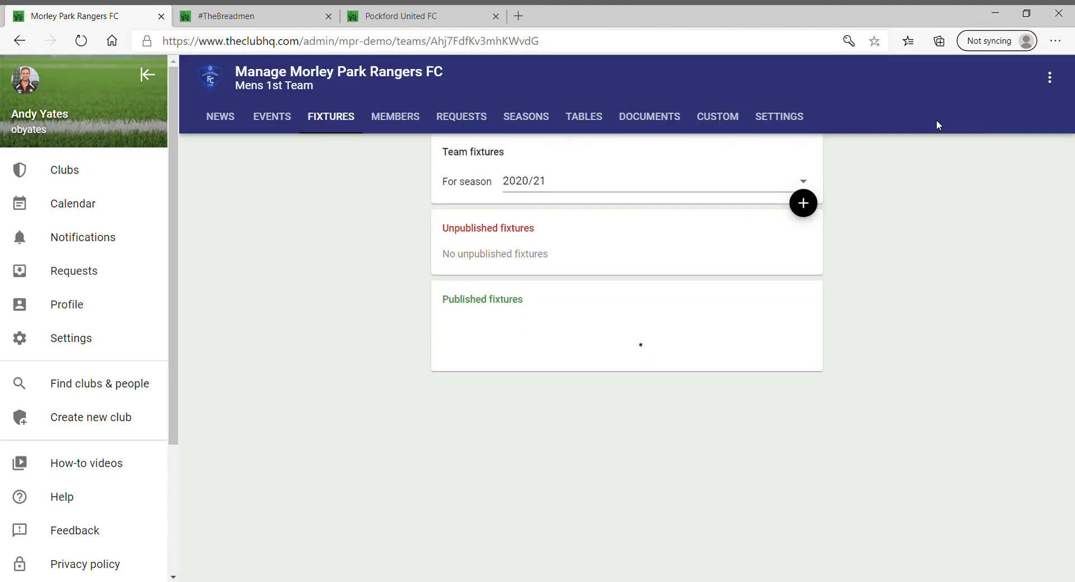